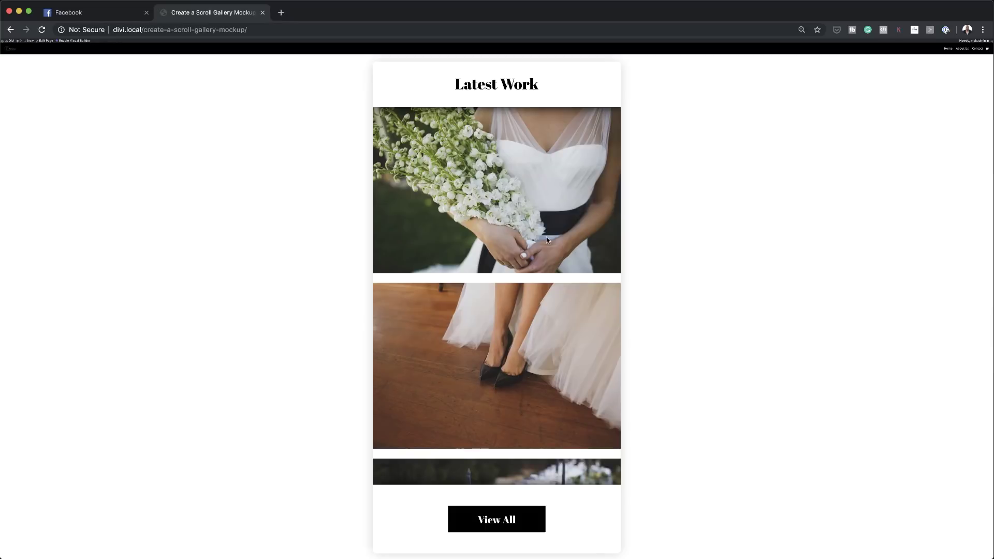
Look through the wedding photos in the finished Latest Work scroll gallery
scroll(543, 242, down, 5)
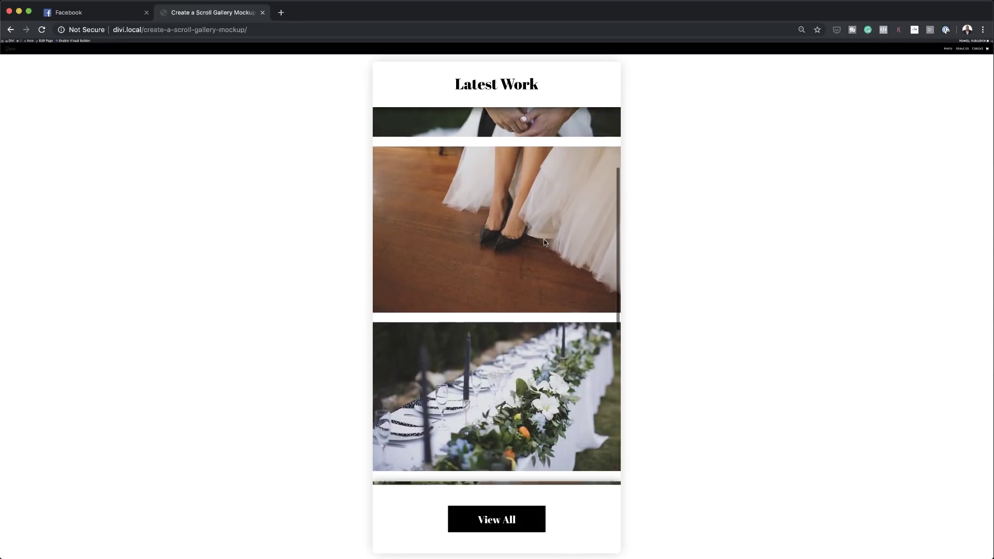
scroll(544, 242, down, 10)
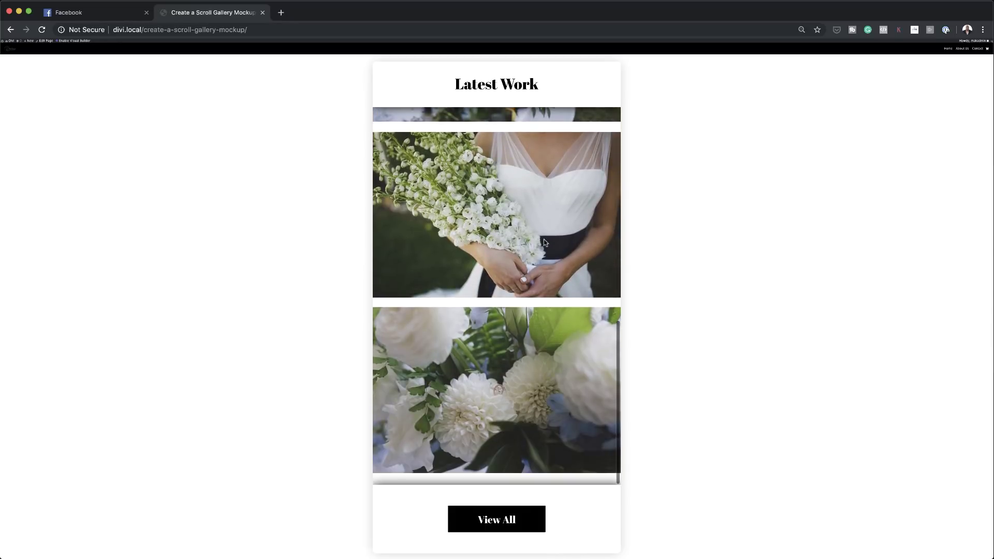
scroll(544, 242, up, 7)
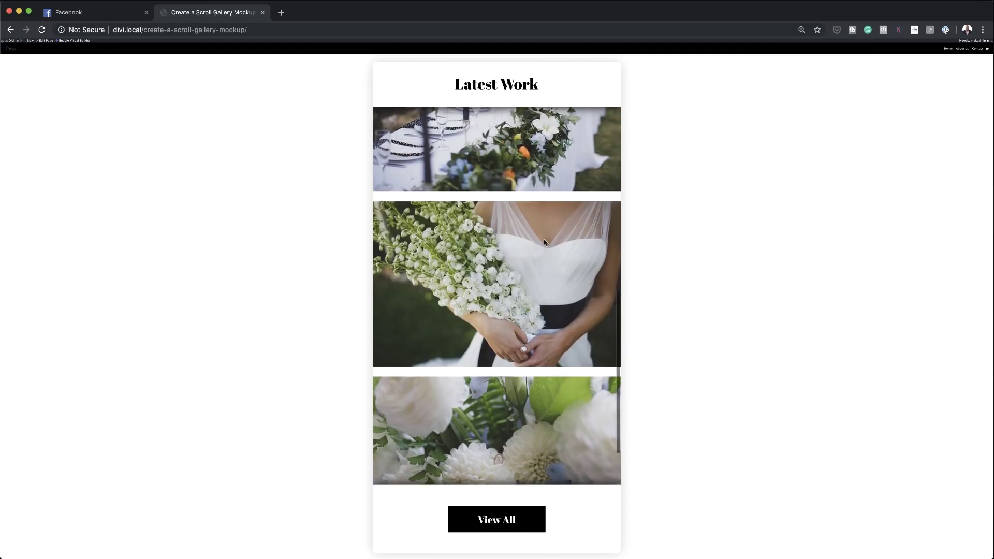
scroll(544, 242, up, 4)
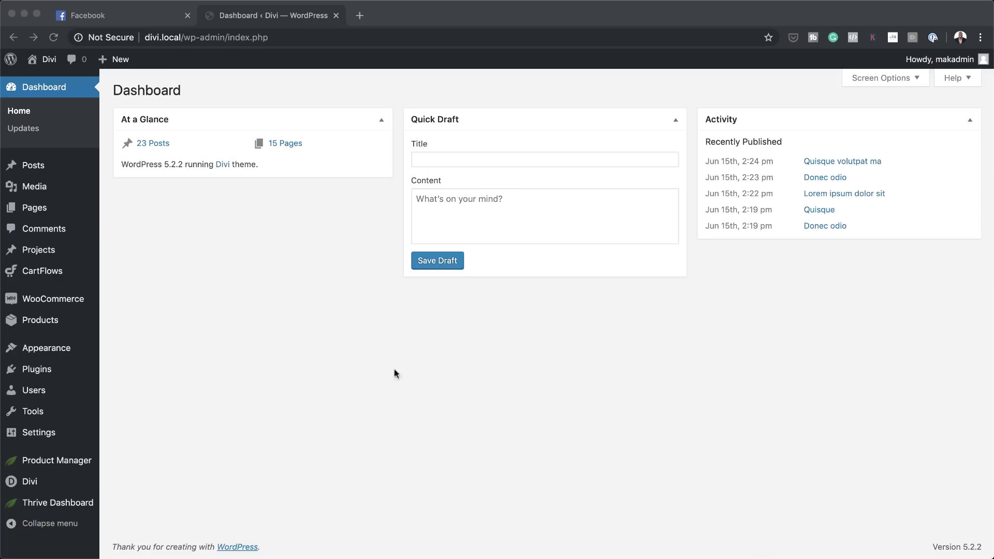
Add a new WordPress page titled "Create a Scroll Gallery Mockup"
click(36, 211)
mouse_move(36, 211)
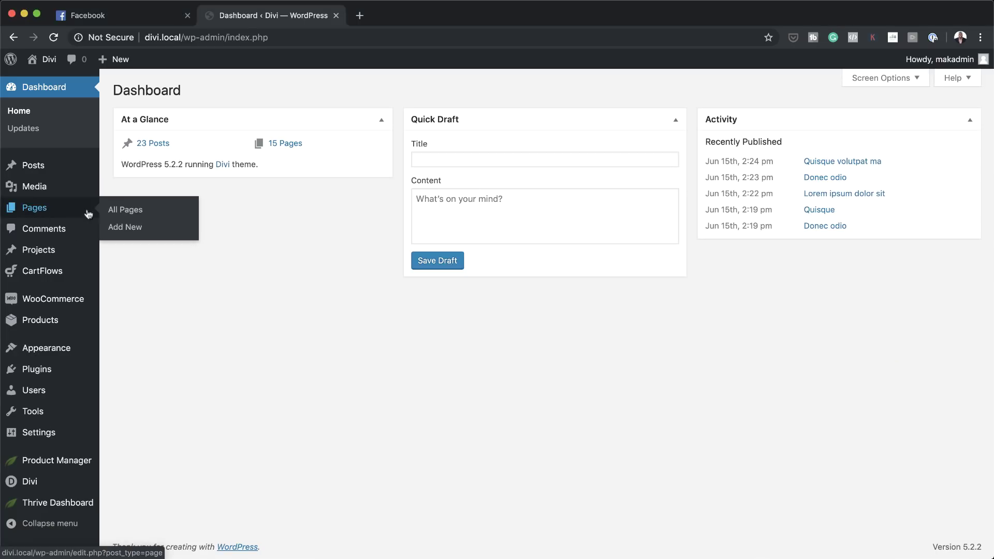
click(138, 226)
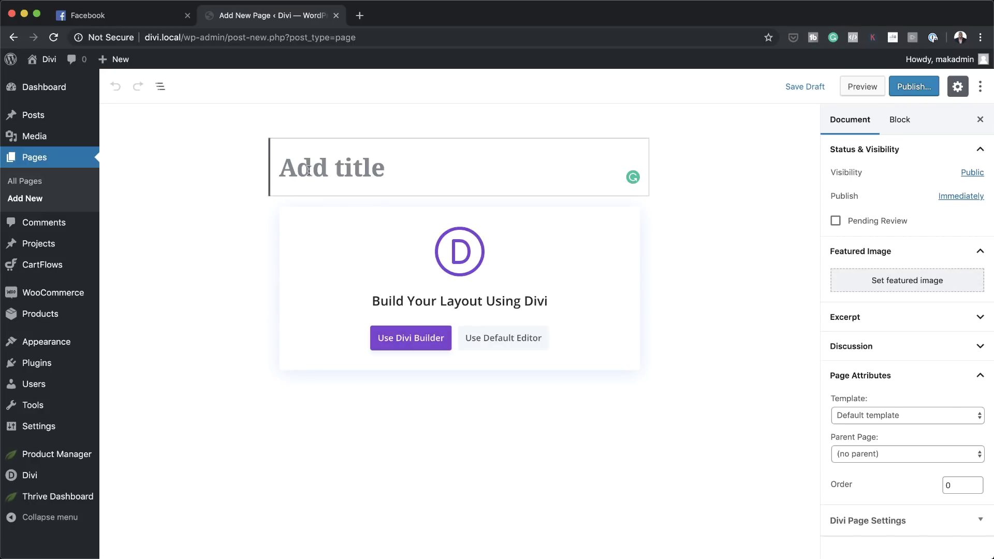
text(Create a Scroll Gallery Mockup)
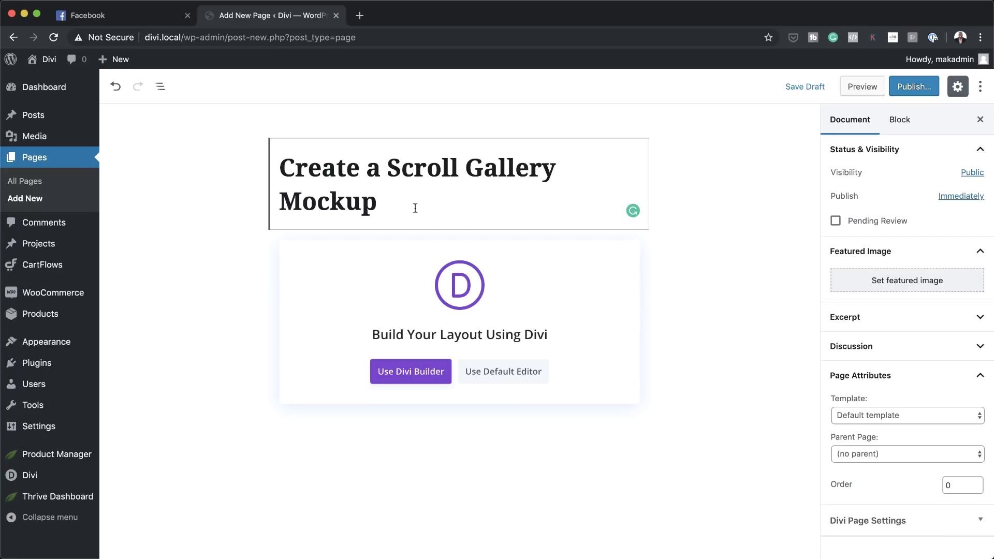
Open the page in the Divi Builder and start building it from scratch
click(418, 376)
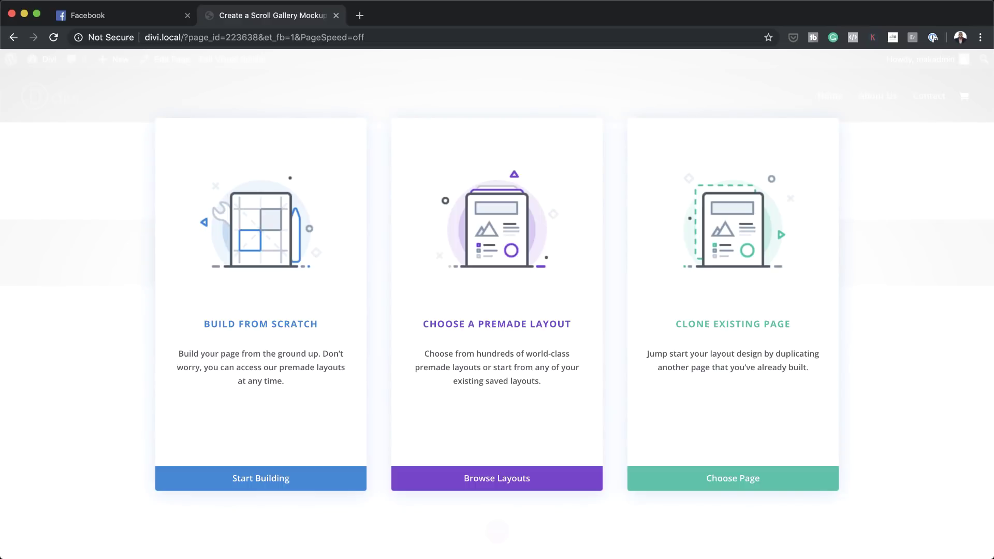
click(278, 325)
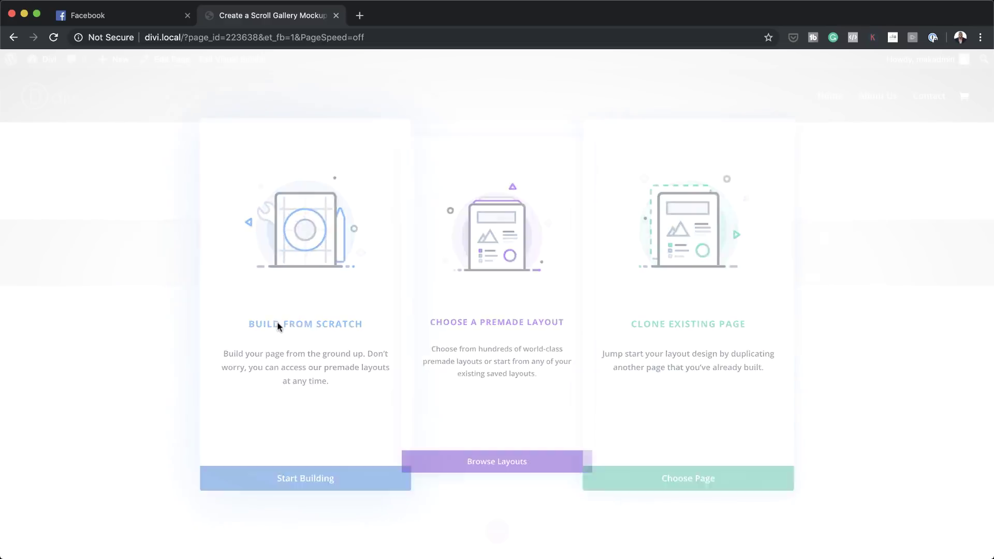
click(600, 198)
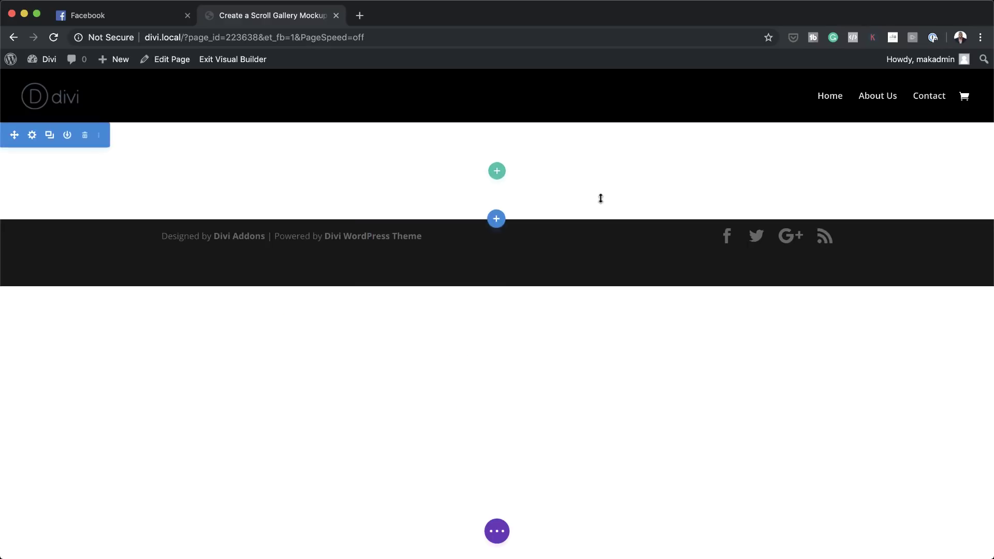
Set the section's desktop width and maximum width to 25vw each
click(32, 136)
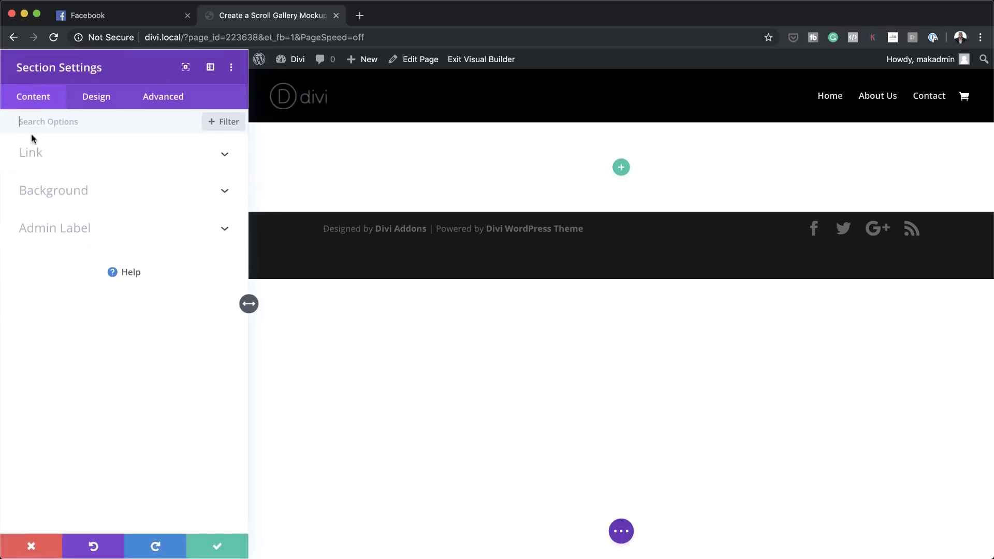
click(97, 102)
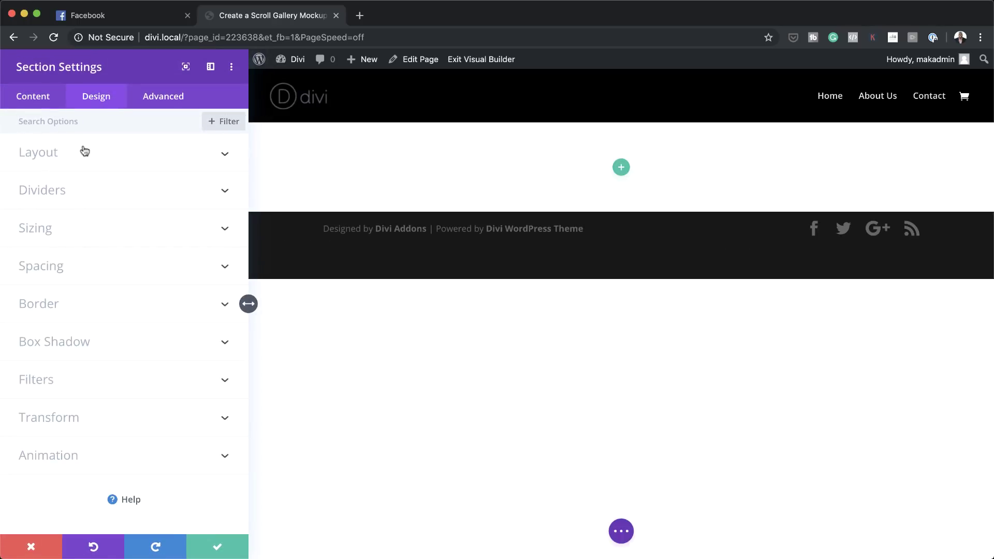
click(48, 236)
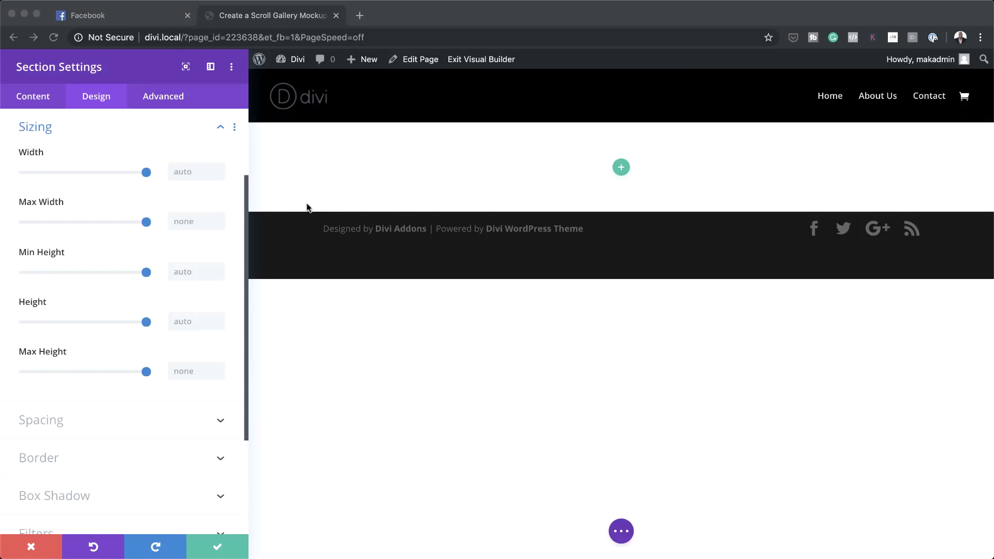
click(186, 172)
text(25vw)
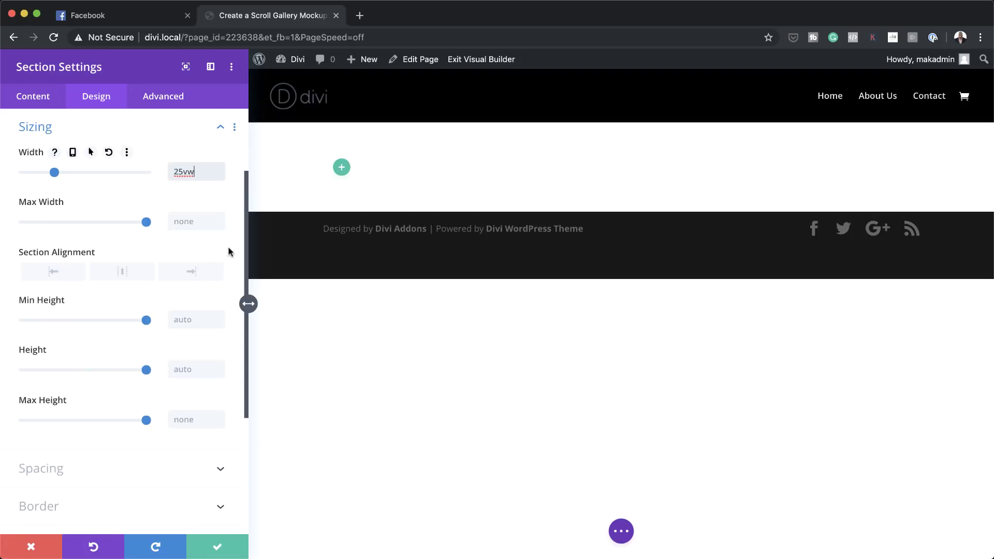
click(178, 222)
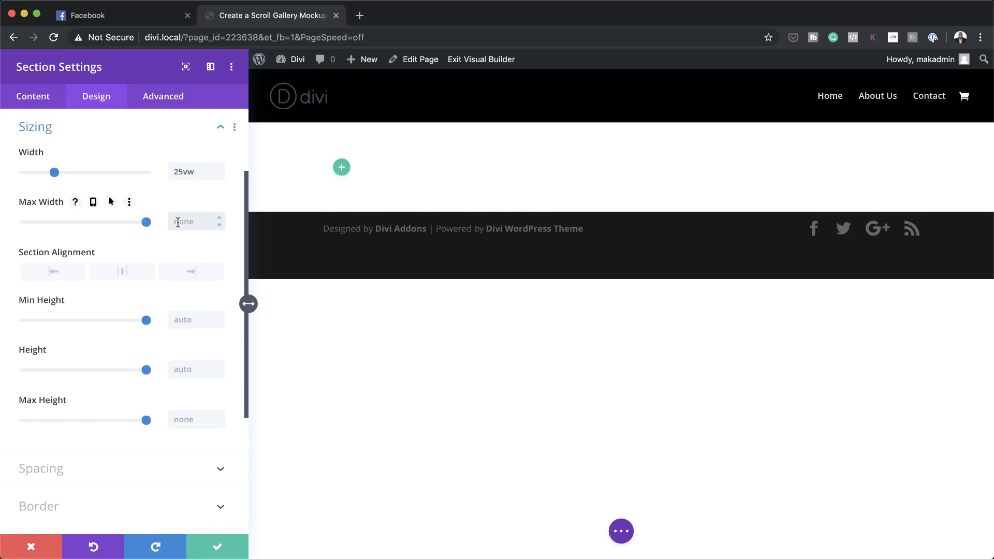
text(25vw)
Enable responsive values for the section's width, with 60vw on tablet and 80vw on phone
mouse_move(83, 155)
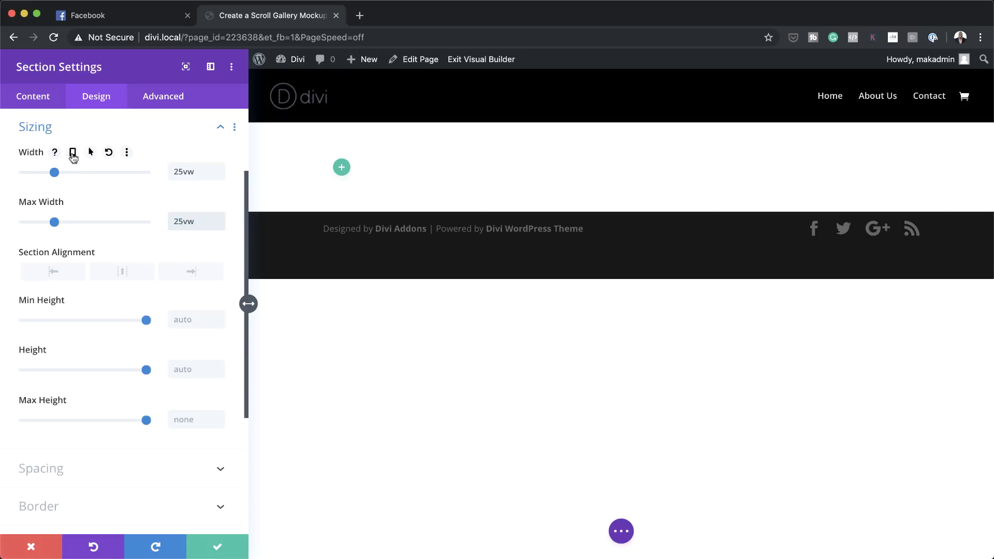
click(72, 153)
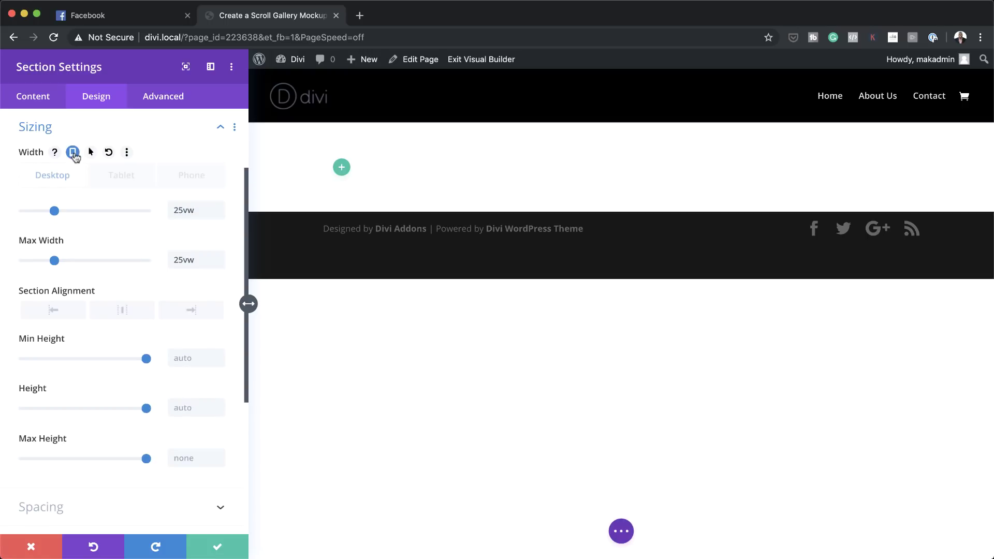
click(123, 181)
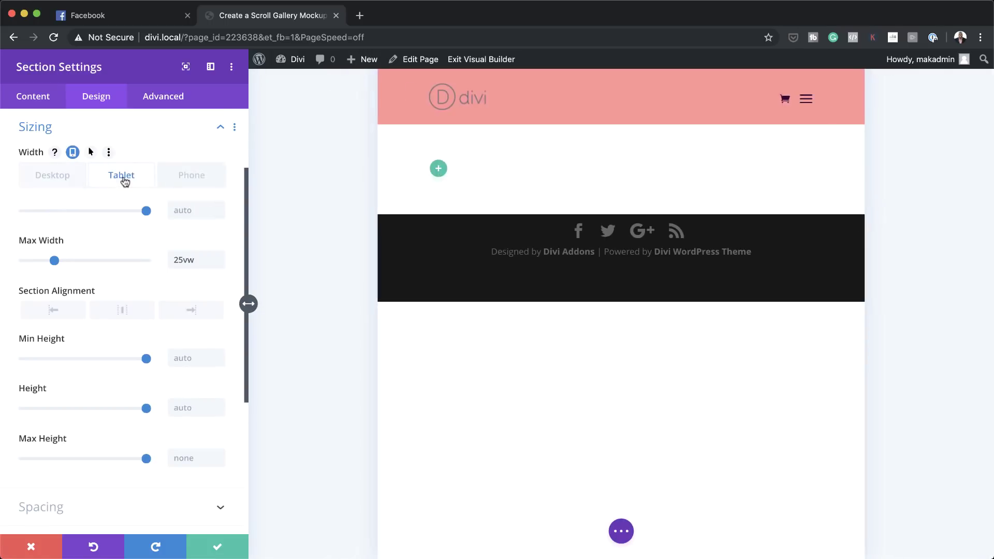
click(189, 211)
text(60vw)
mouse_move(170, 239)
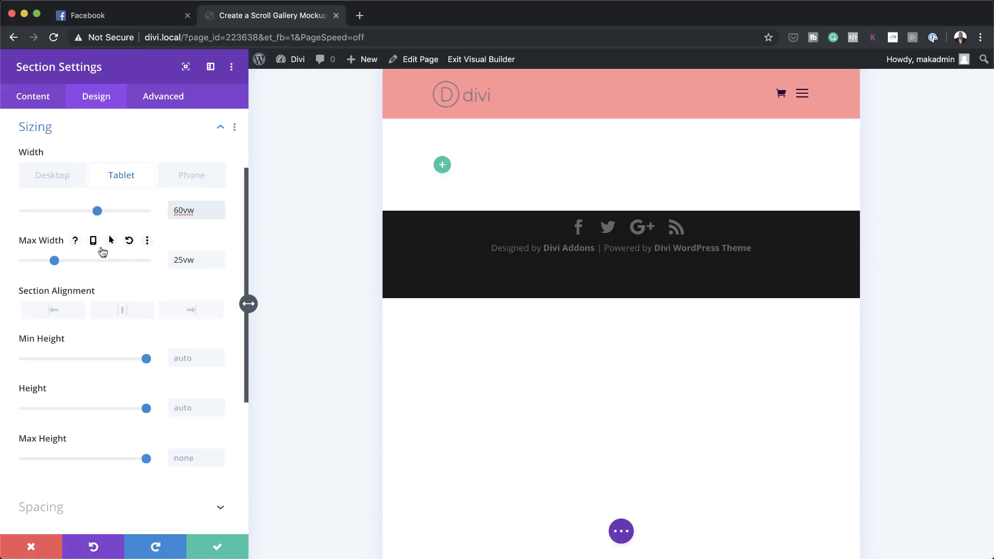
click(189, 182)
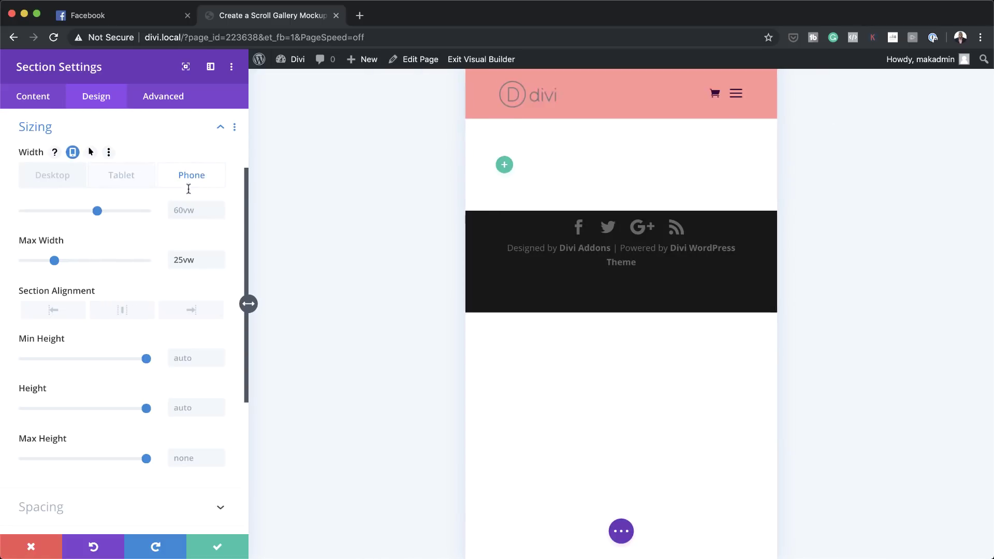
click(182, 212)
double_click(181, 214)
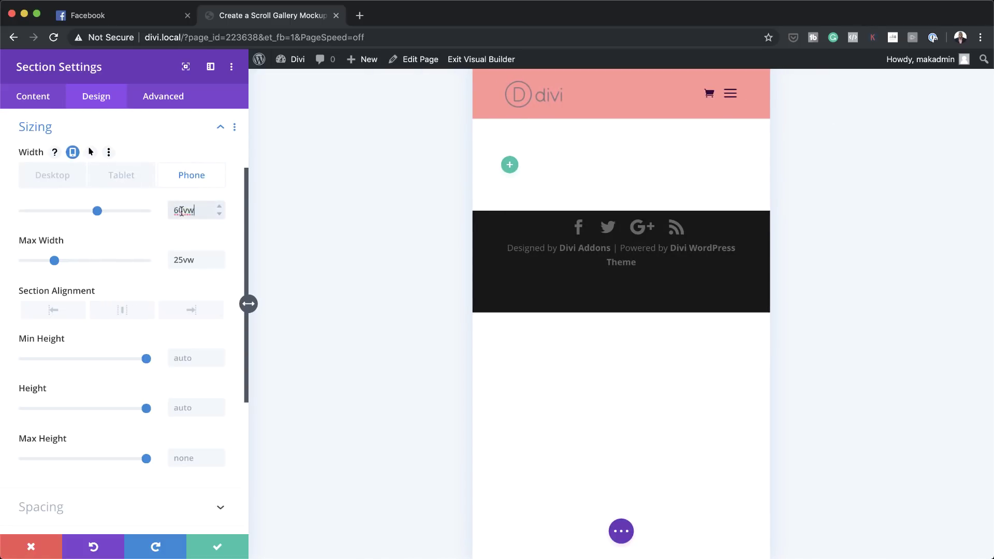
text(80vw)
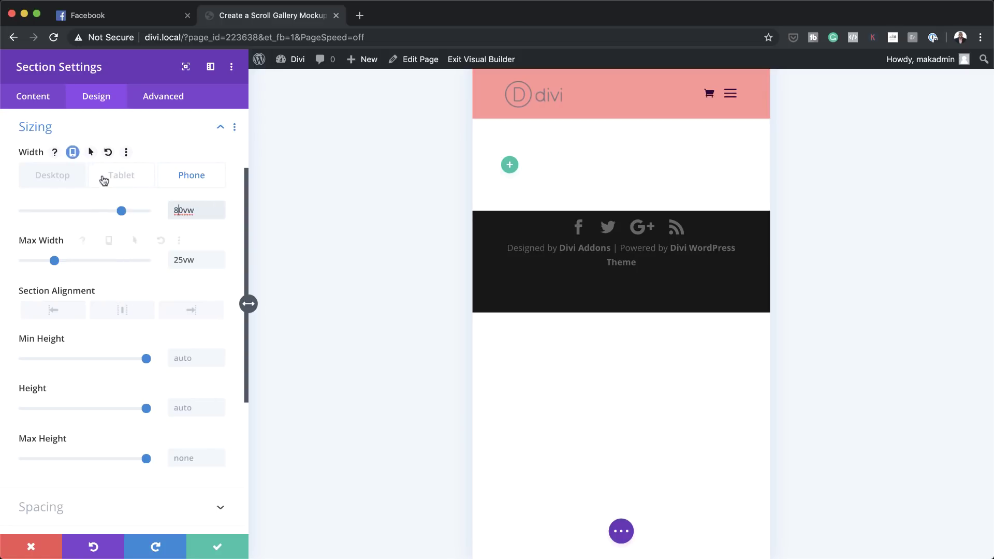
Enable responsive values for the section's maximum width and set the phone value to 400px
click(93, 242)
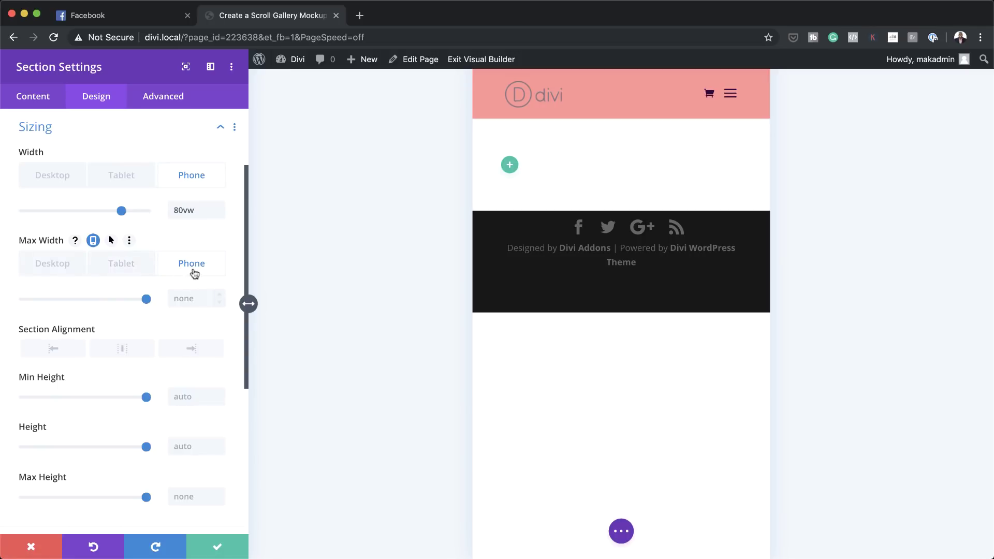
click(183, 297)
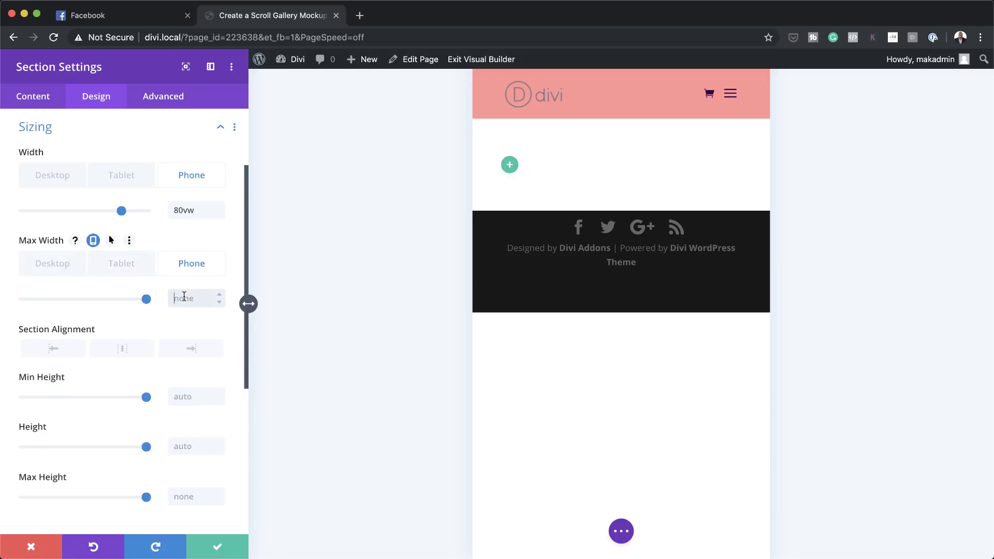
text(400px)
click(133, 263)
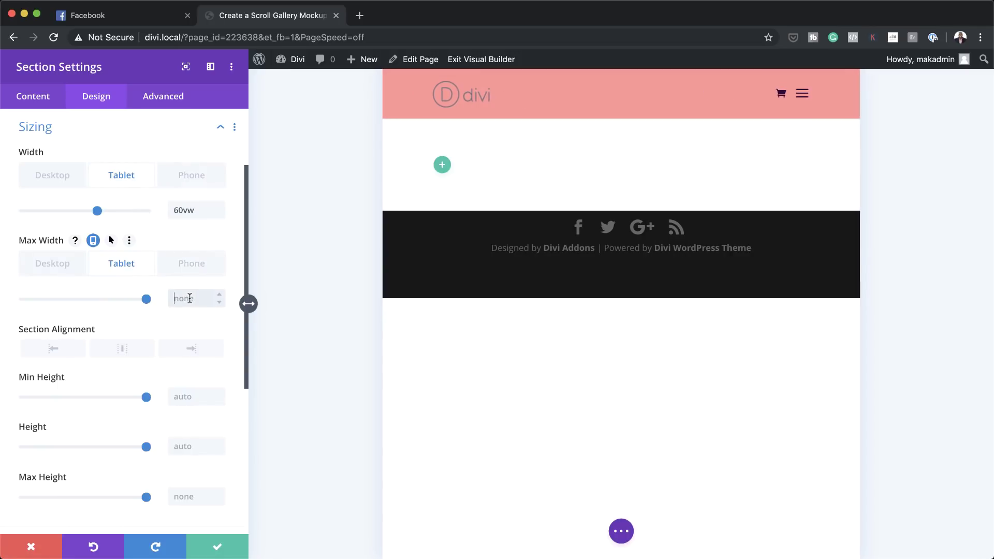
click(59, 265)
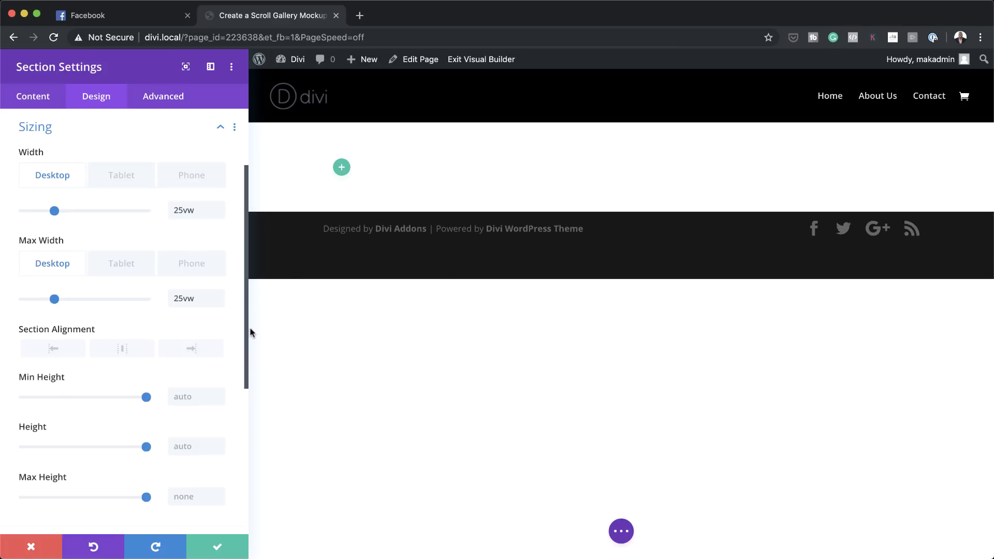
Set the section's top margin to 9vw and link the bottom margin to it
scroll(125, 399, down, 5)
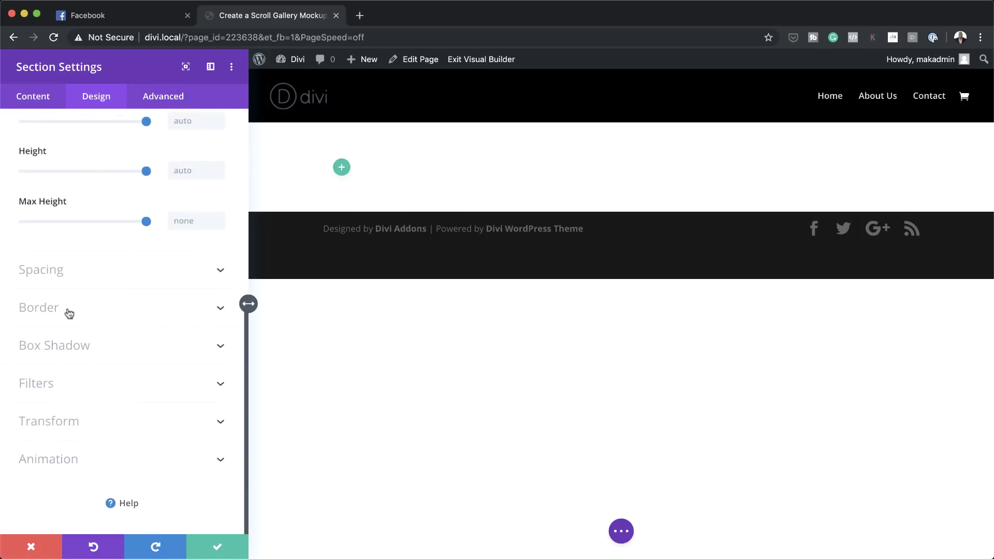
click(52, 269)
click(35, 185)
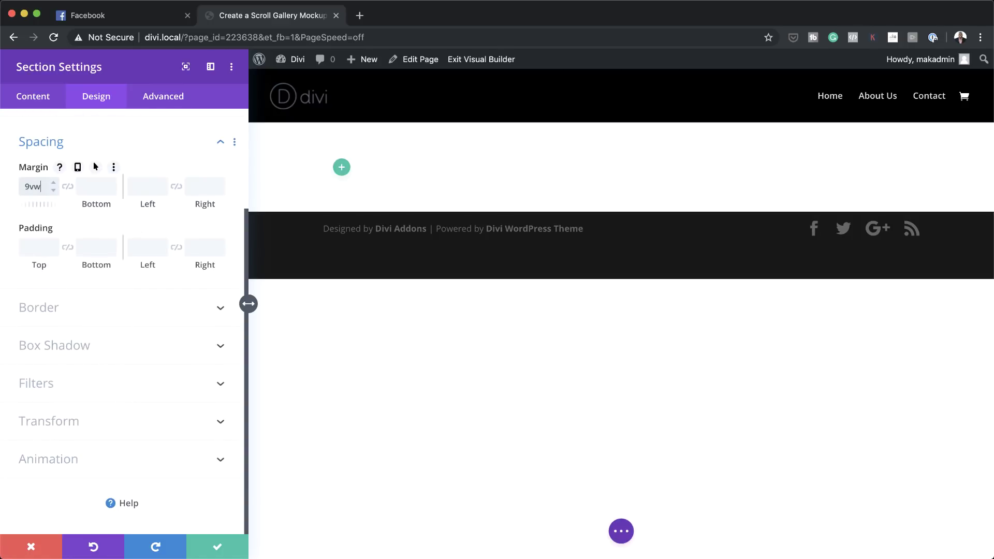
text(9vw)
click(68, 188)
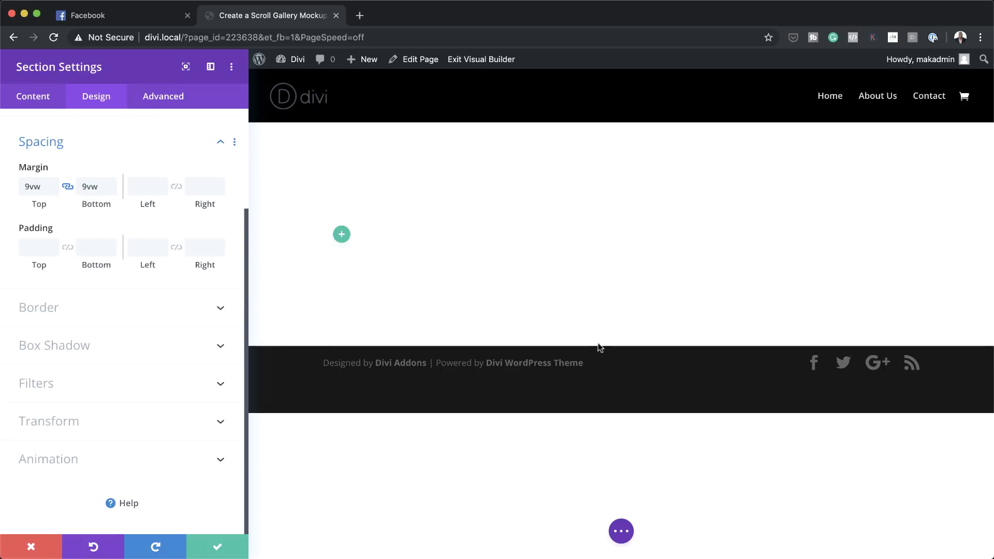
Set the section's top padding to 0px and link the bottom padding to it
click(33, 247)
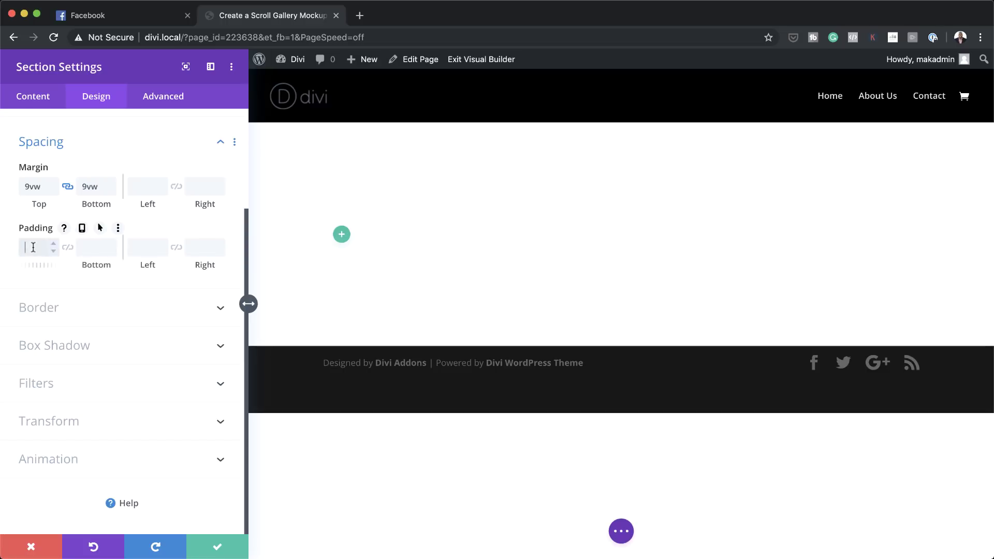
text(0)
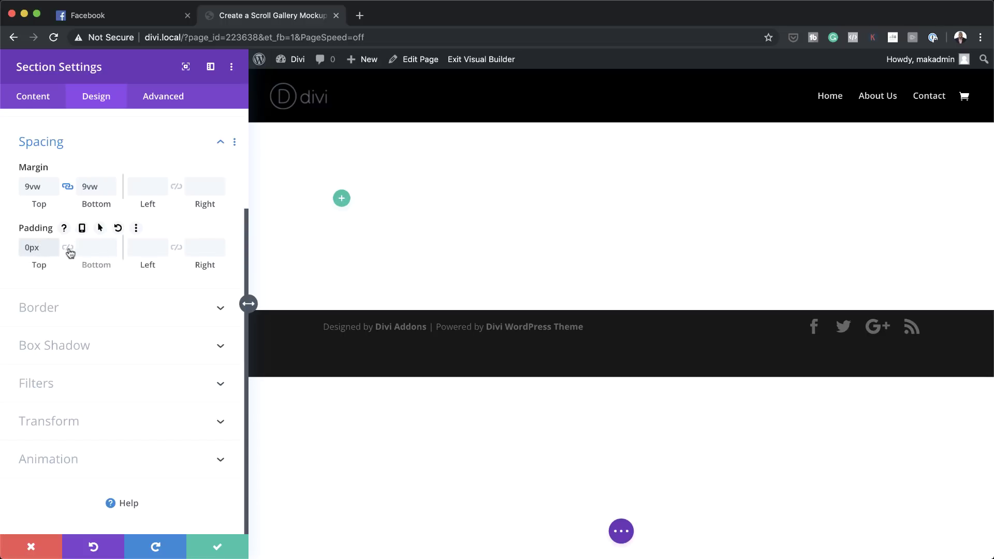
click(68, 248)
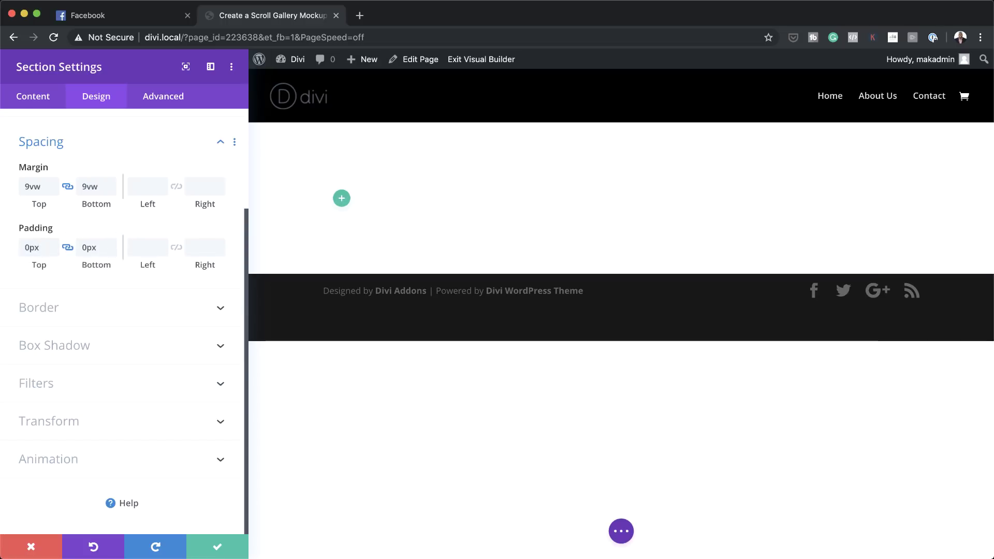
Round all four corners of the section's border to 30px
click(140, 313)
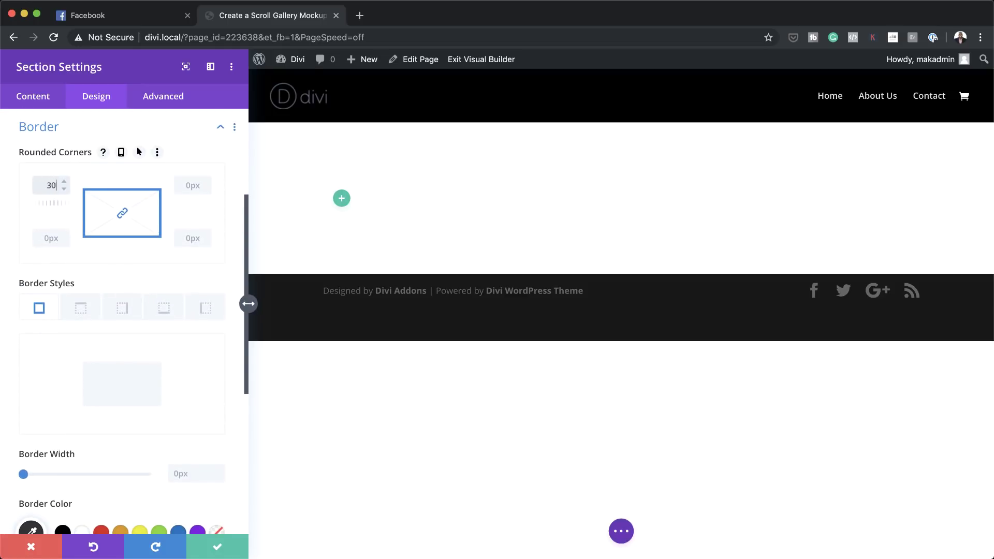
key(Return)
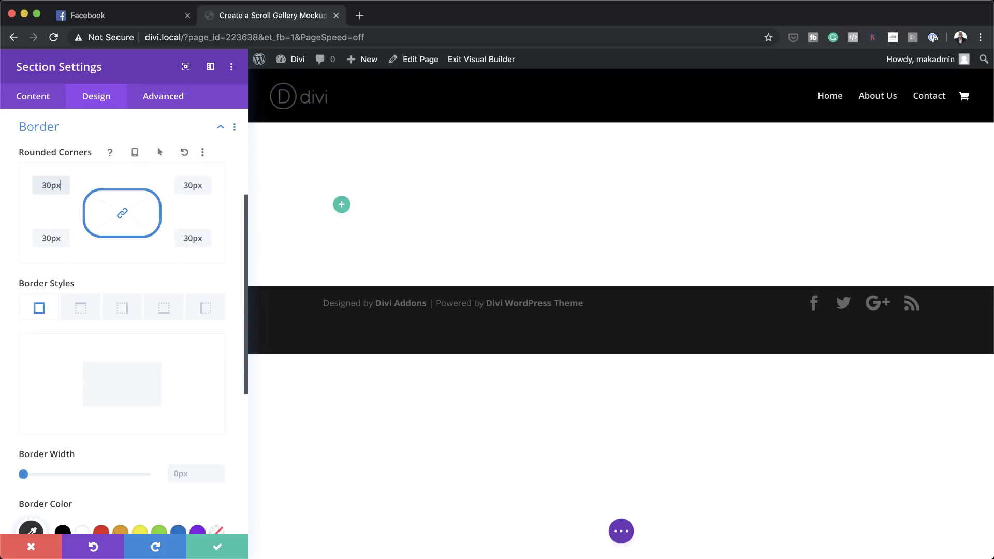
scroll(187, 433, down, 5)
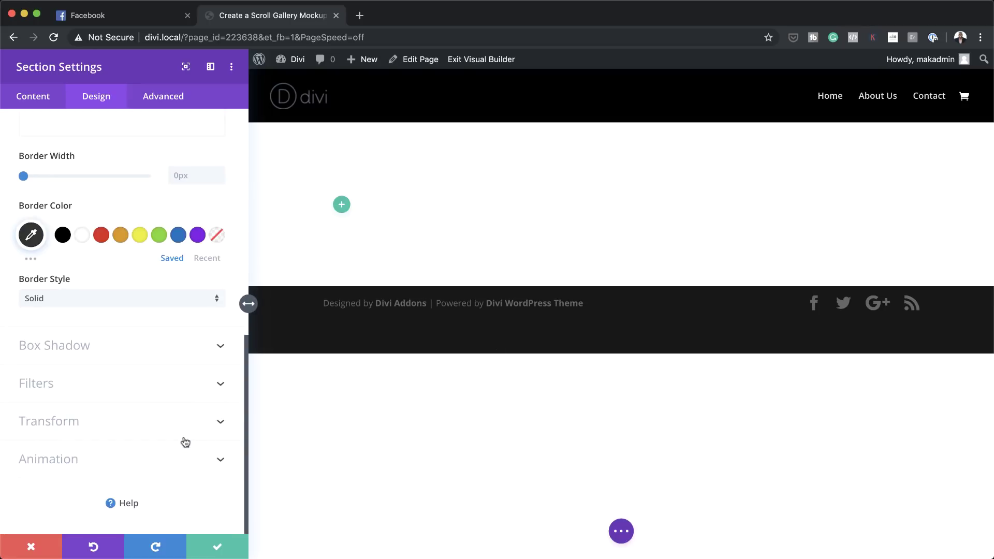
Give the section the soft all-around box shadow preset with a blur strength of 100px
click(114, 345)
click(94, 287)
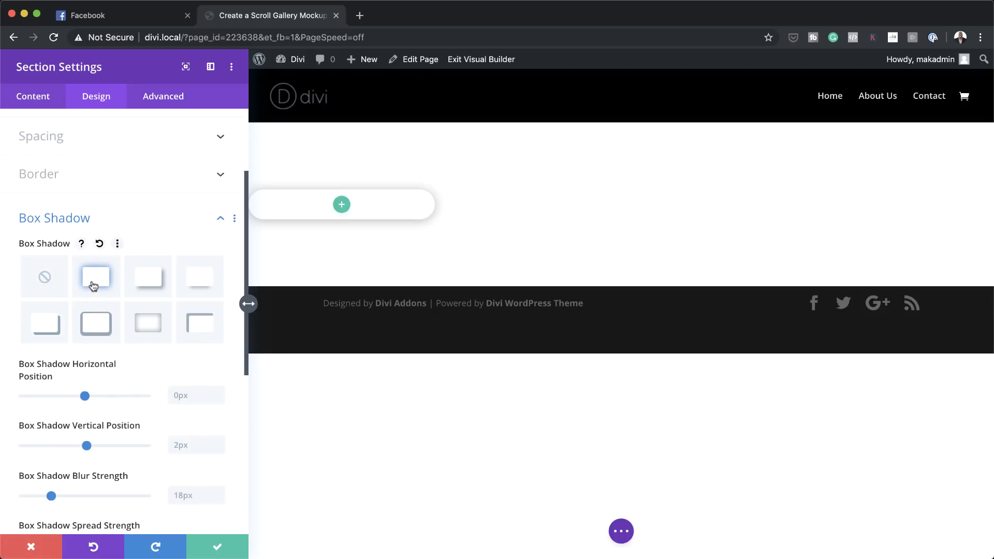
scroll(139, 420, down, 1)
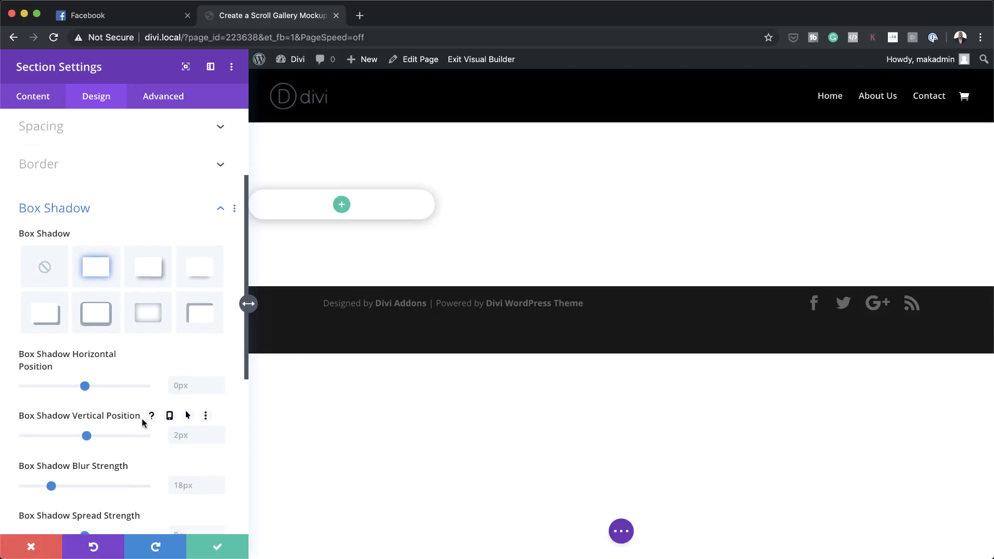
double_click(196, 481)
text(100)
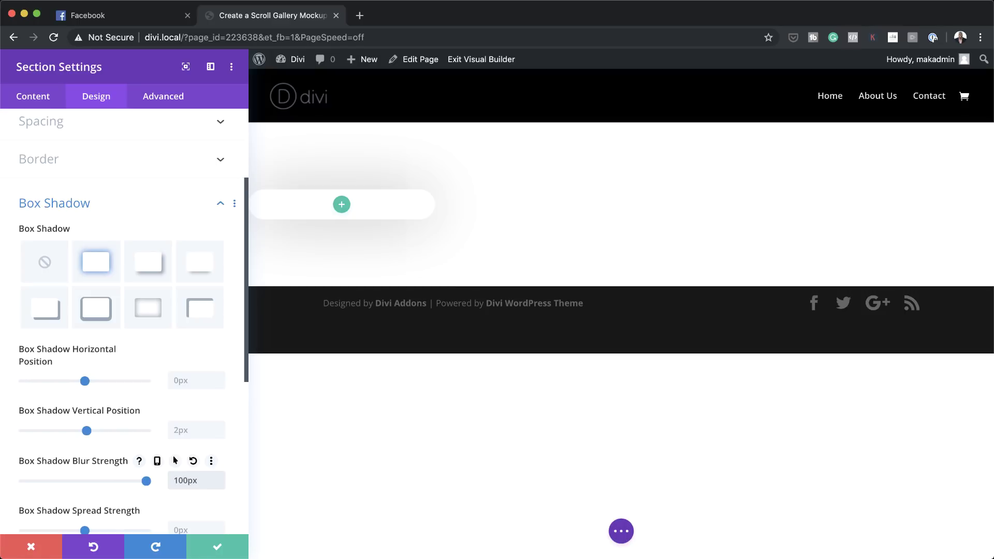
Set the section's shadow colour to rgba(0,0,0,0.18) and save the section settings
key(super+Tab)
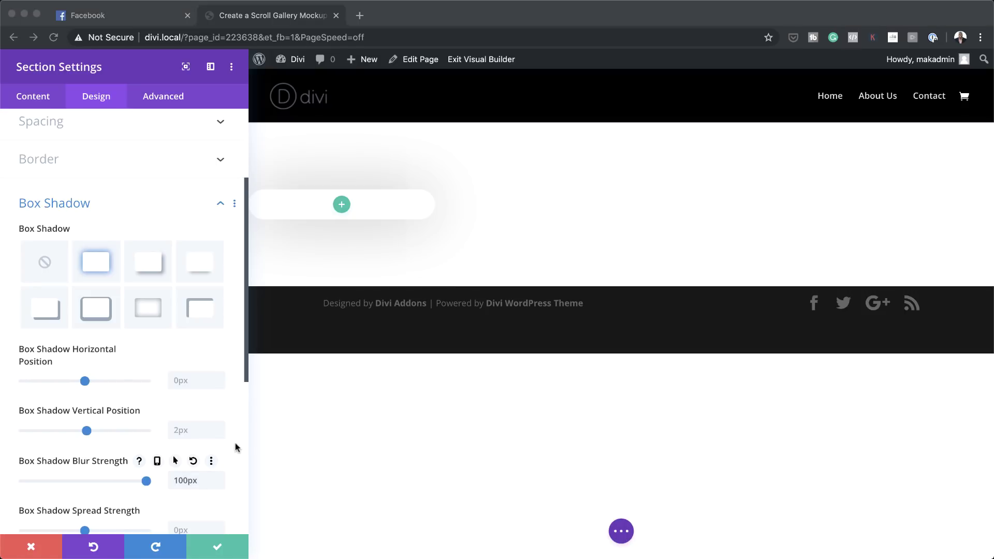
scroll(177, 424, down, 3)
scroll(175, 449, down, 2)
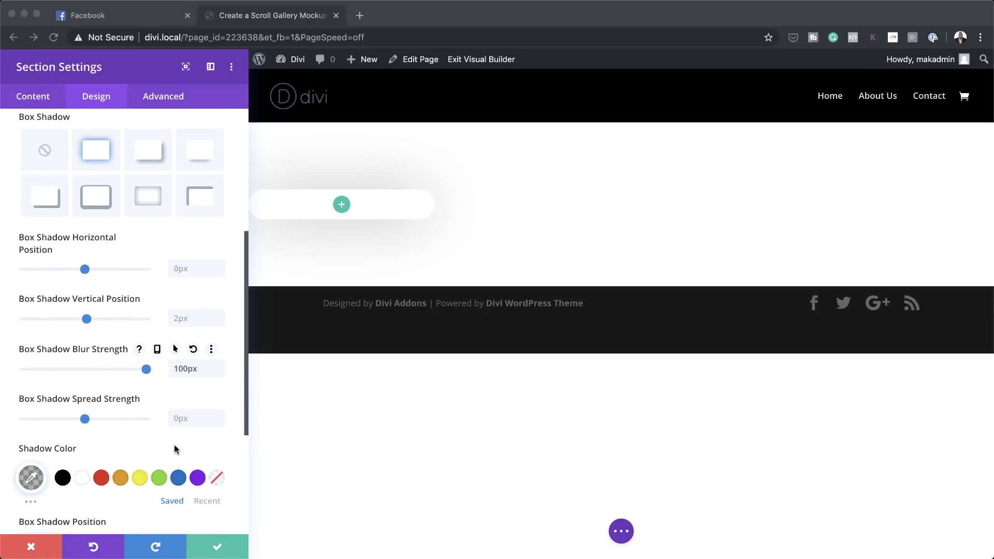
scroll(175, 449, down, 2)
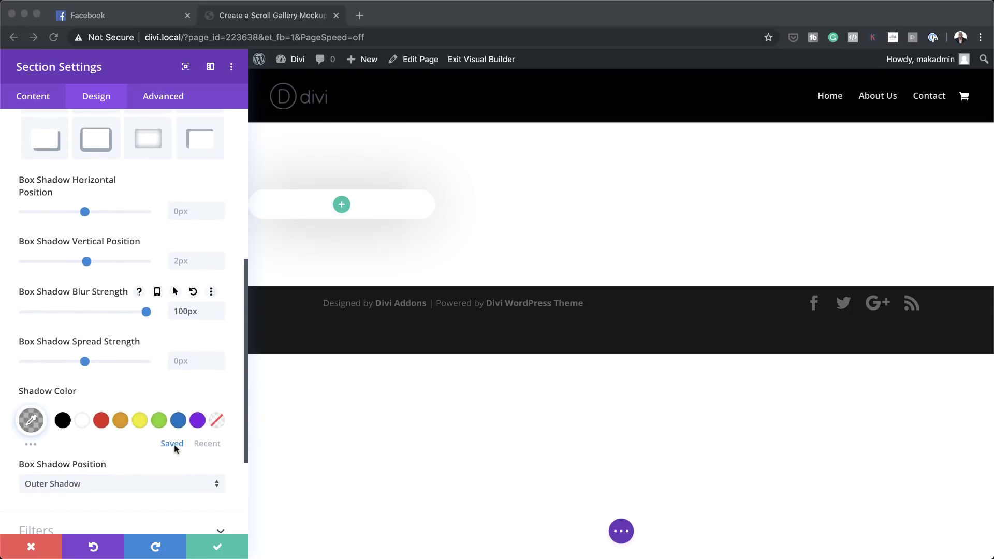
scroll(176, 448, down, 1)
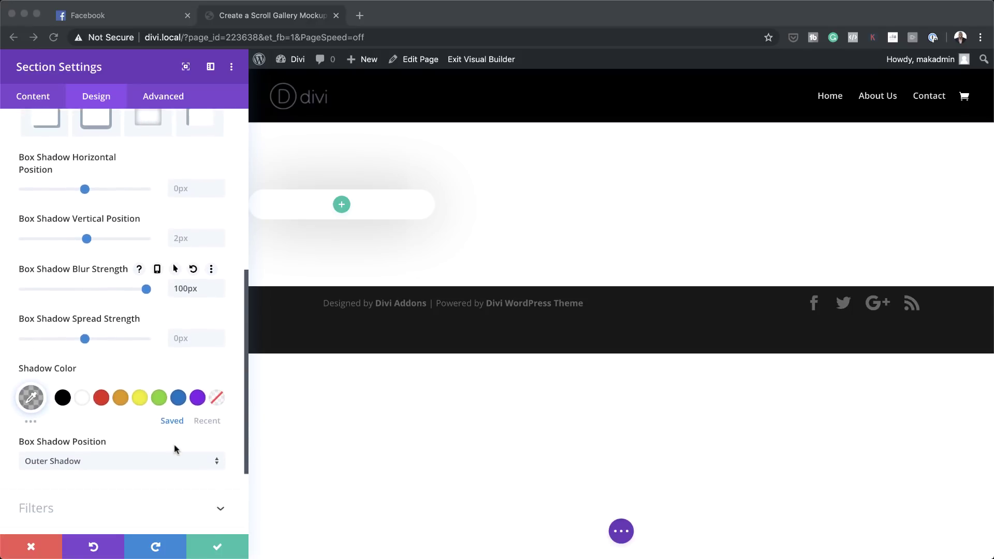
click(31, 399)
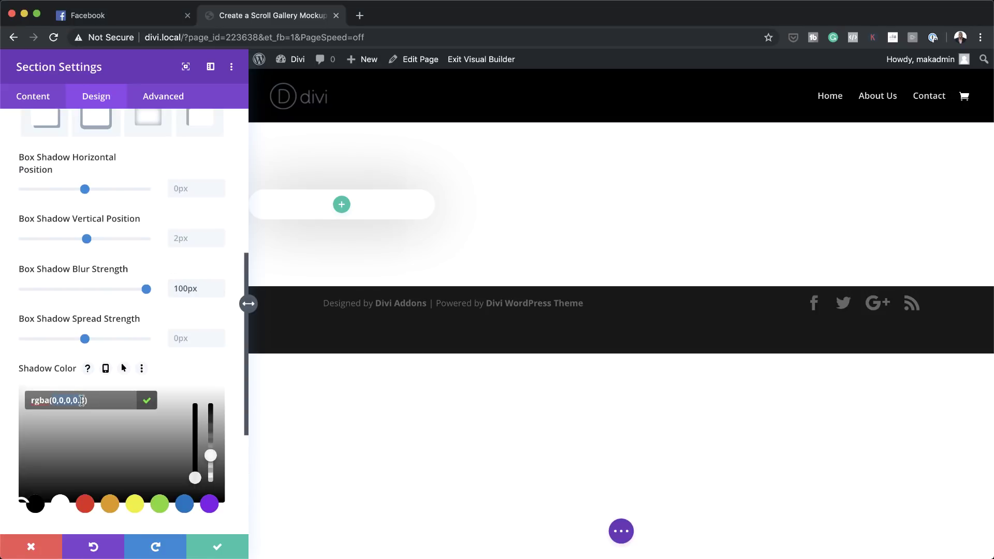
key(BackSpace)
text(18)
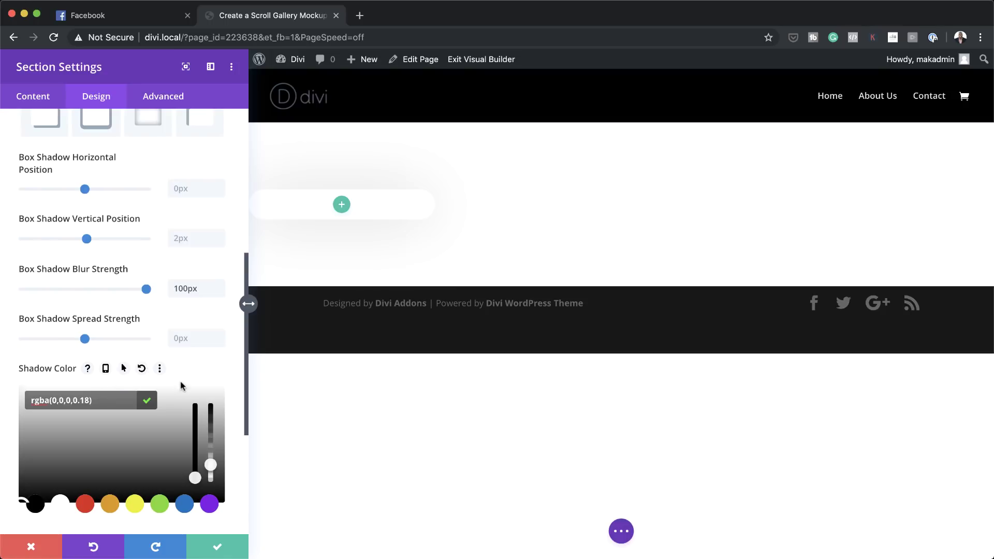
click(198, 371)
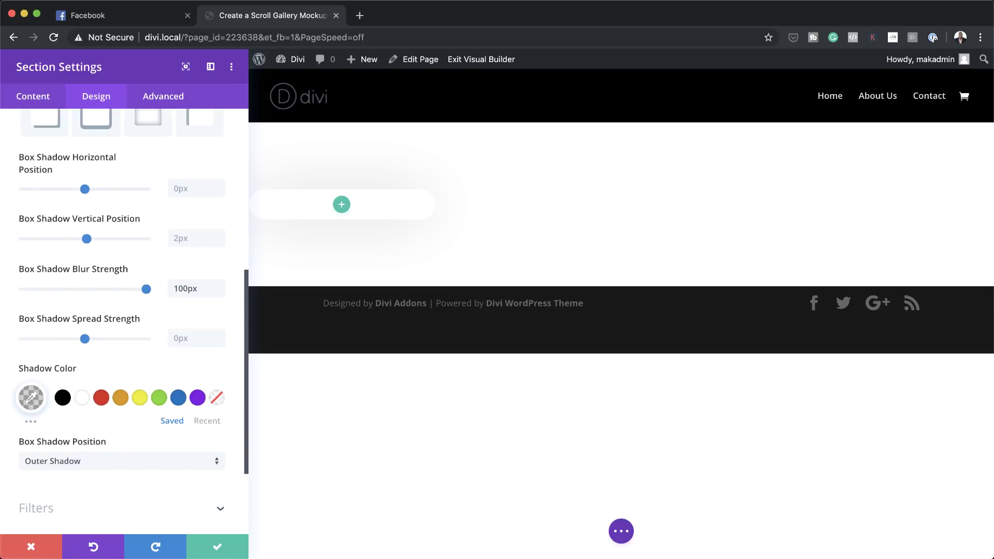
click(217, 550)
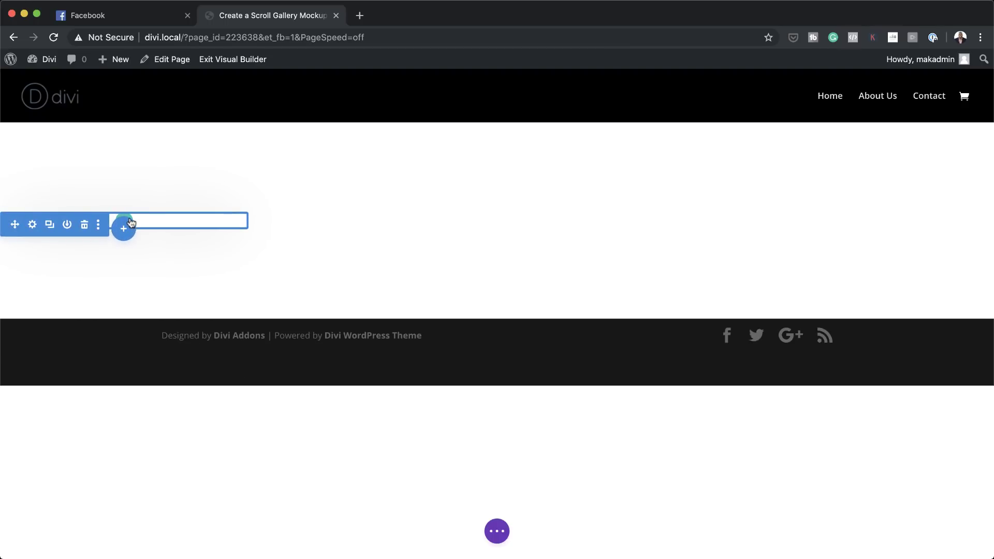
Insert a single-column row into the section and dismiss the module chooser without adding a module
double_click(129, 218)
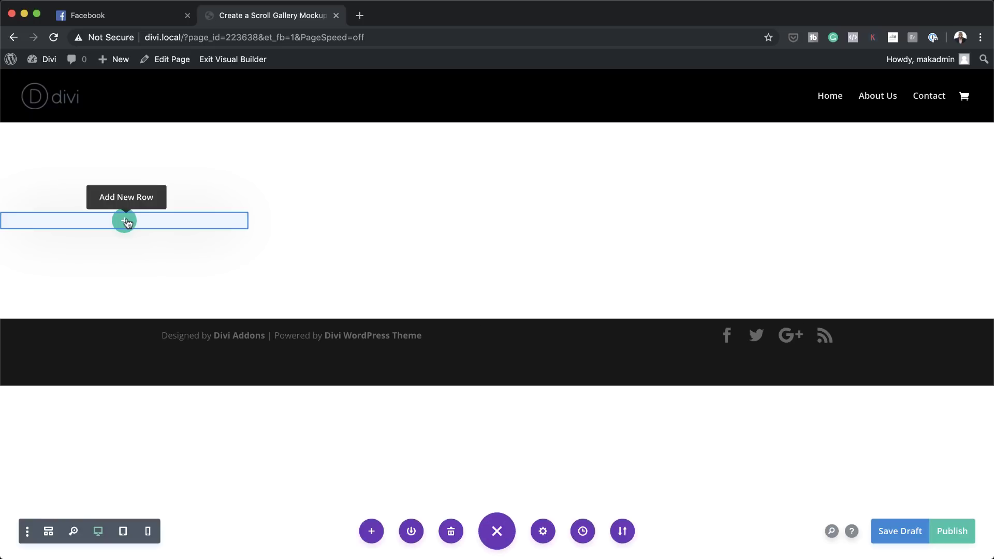
click(124, 222)
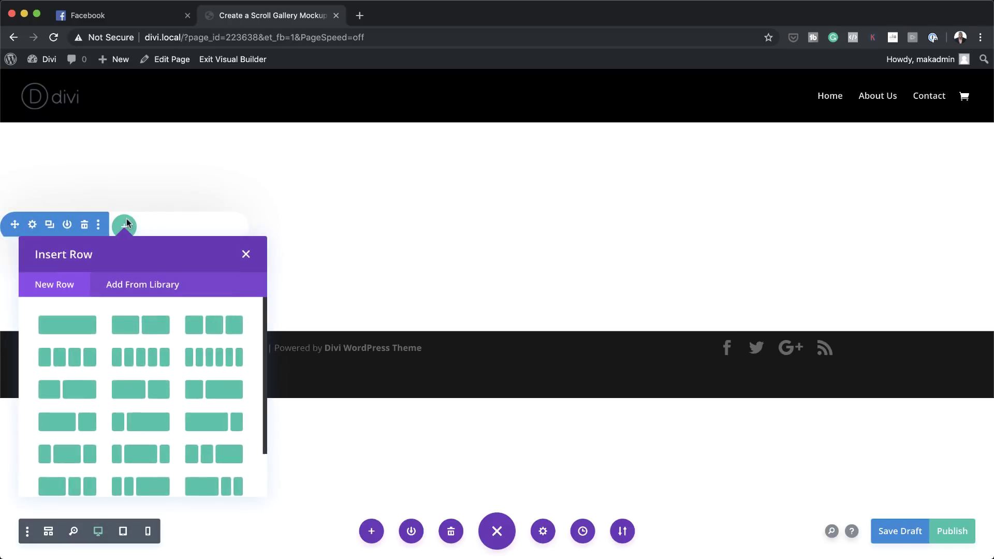
click(72, 324)
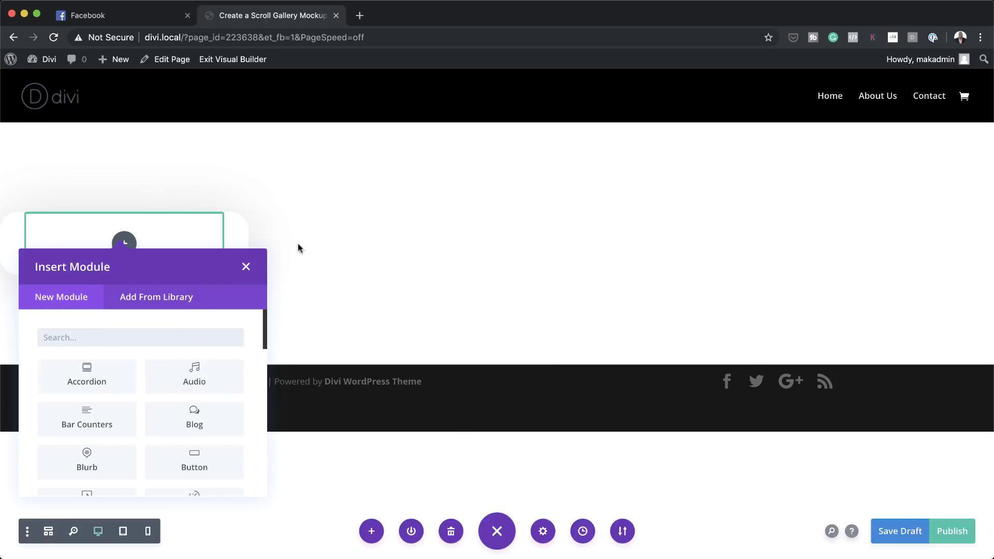
click(246, 268)
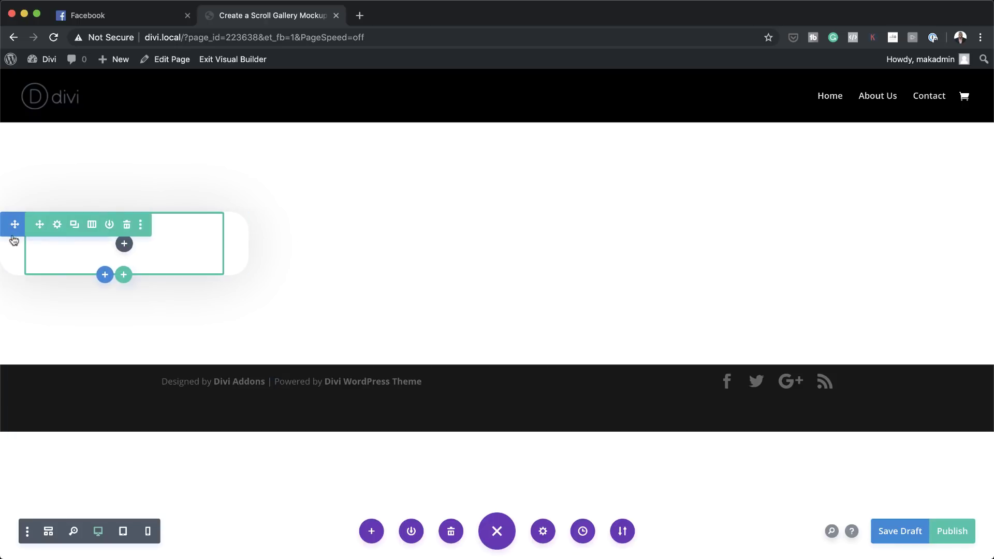
Open the new row's settings and give the row a white background colour
click(58, 225)
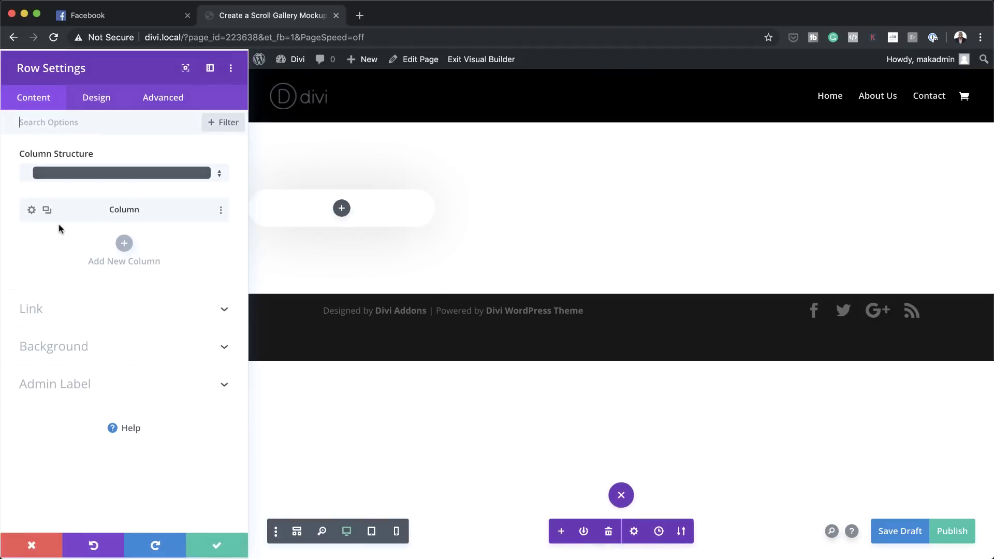
click(71, 352)
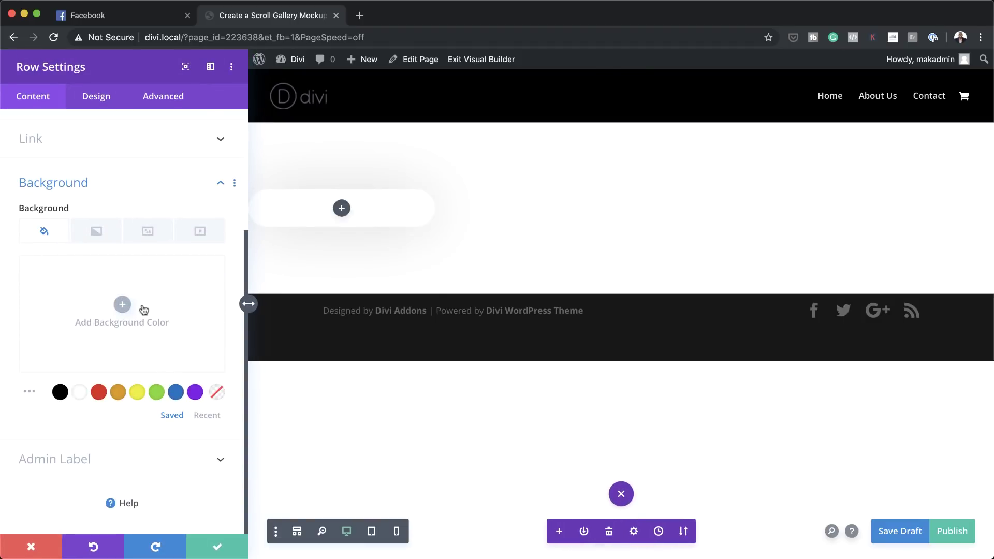
click(80, 394)
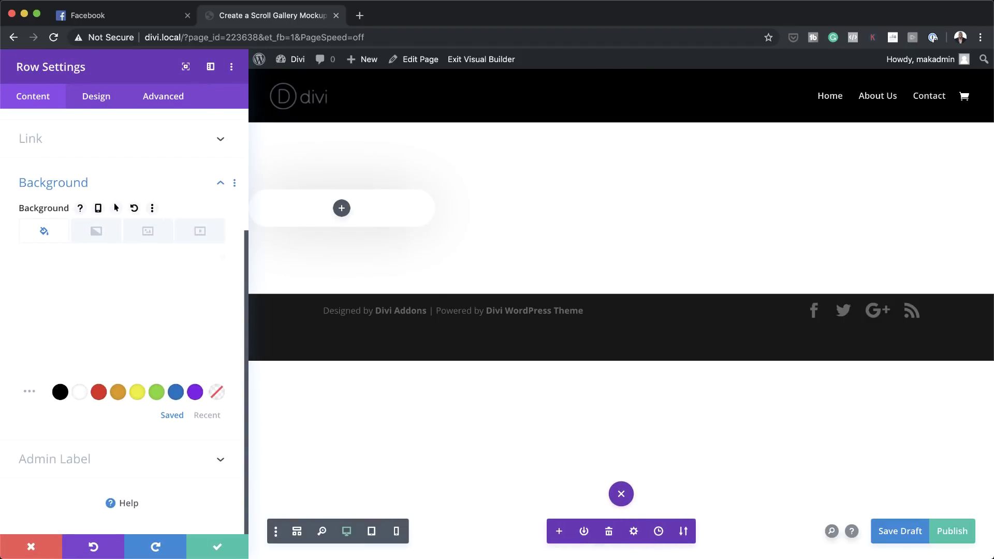
mouse_move(208, 318)
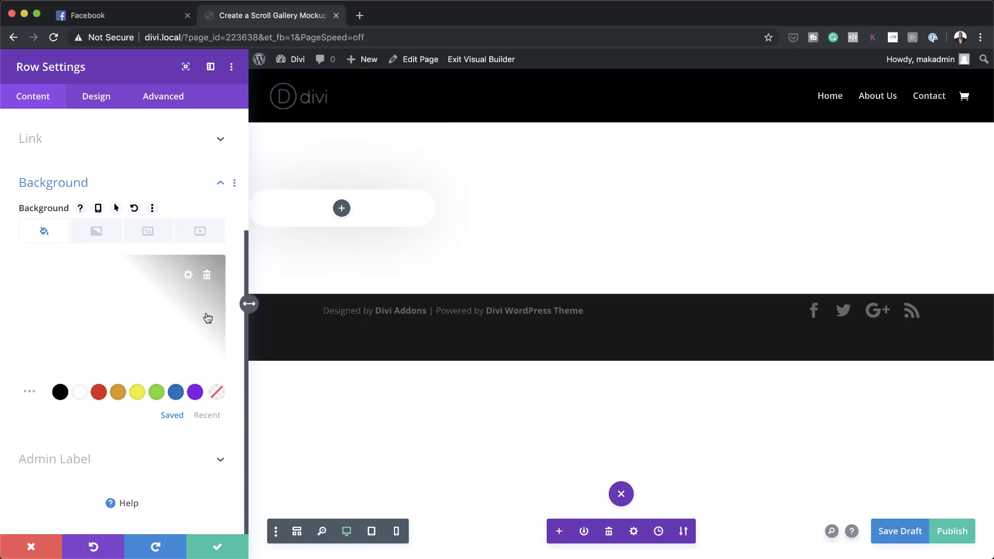
Enable a custom gutter width for the row and set it to 1
click(100, 100)
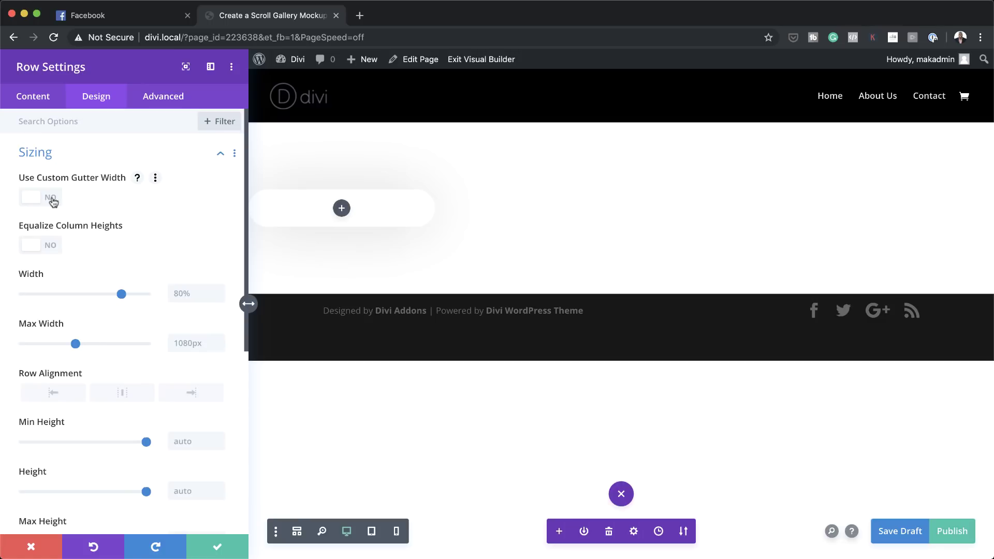
click(52, 201)
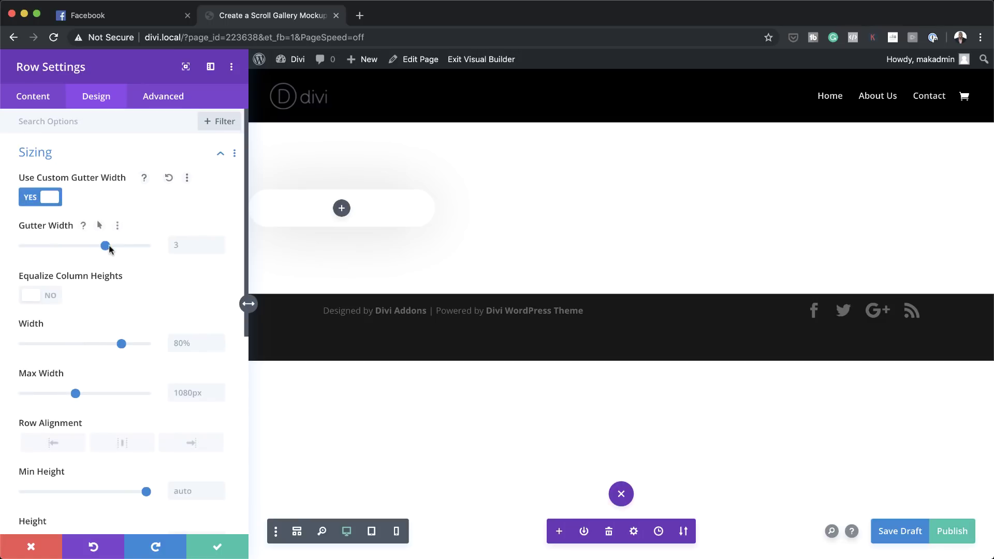
drag(106, 246, 23, 248)
Set both the row's width and its maximum width to 100%
click(182, 342)
text(10)
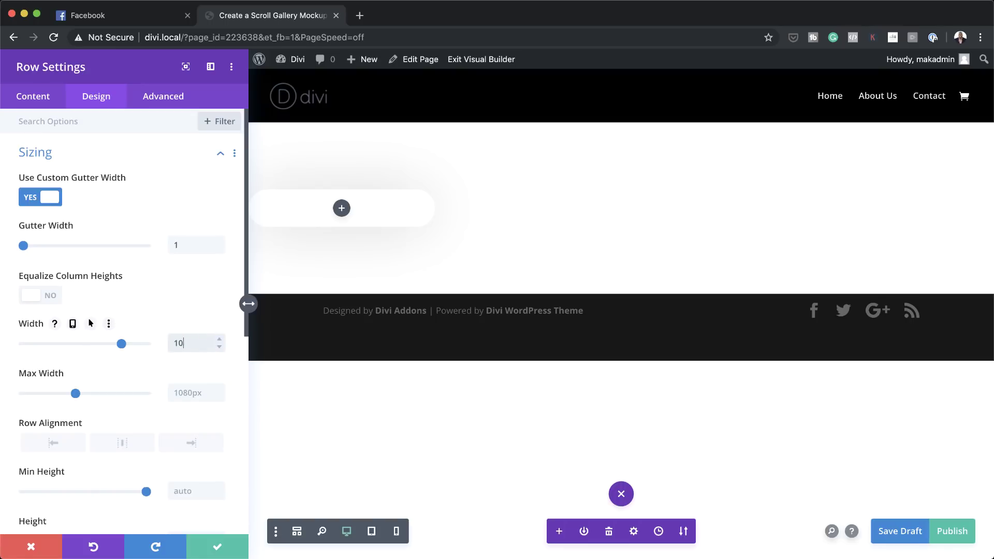
text(0%)
key(super+a)
key(super+c)
click(197, 394)
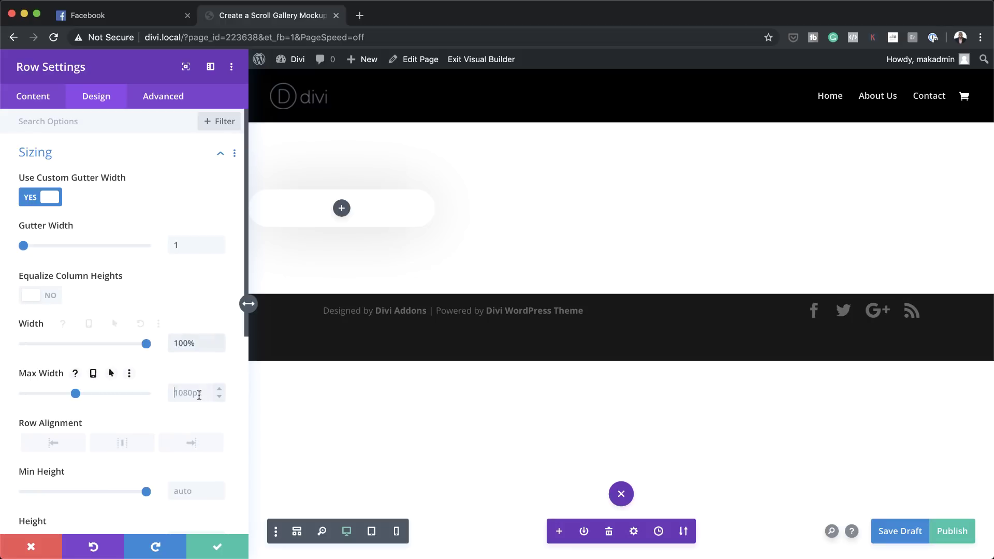
key(super+v)
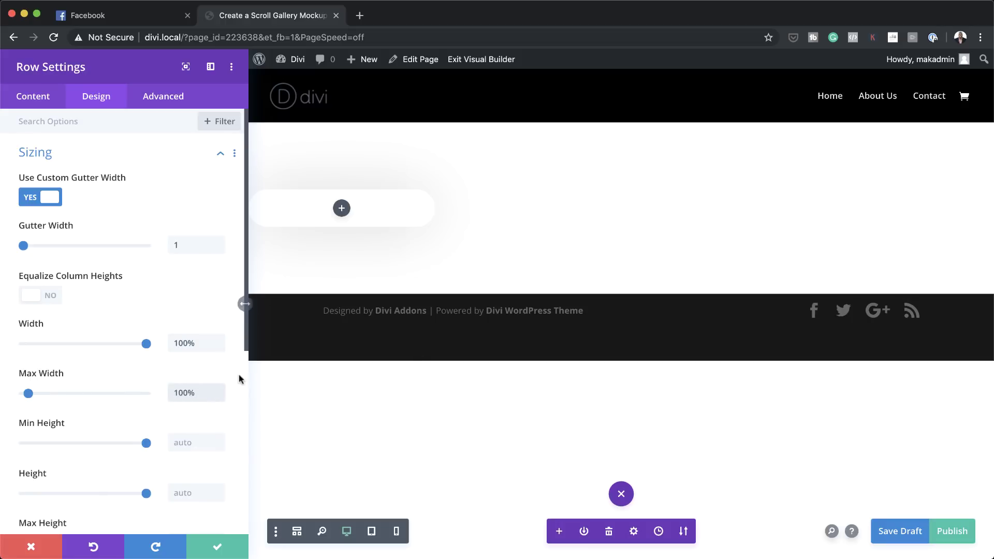
Set the row's top padding to 0px and link the bottom padding to it
scroll(152, 394, down, 6)
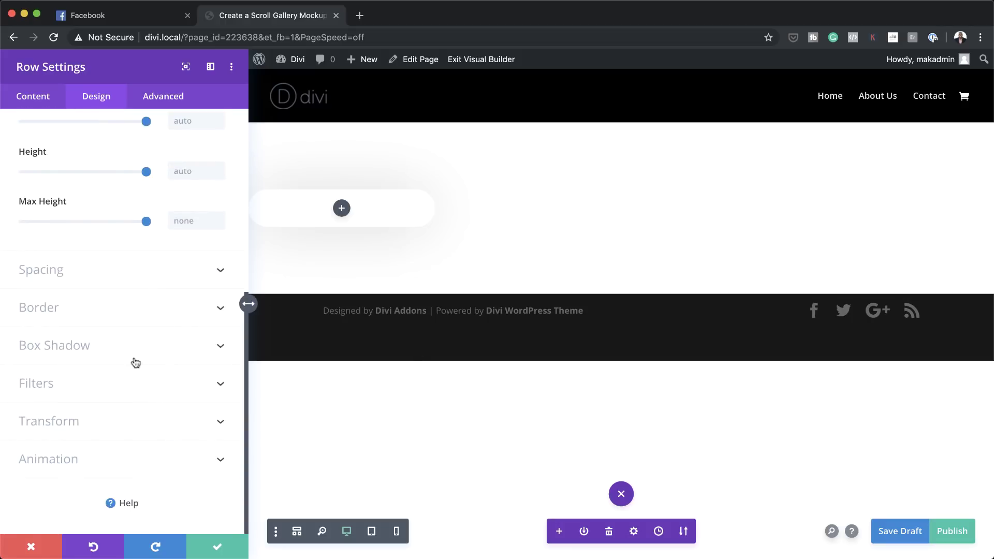
click(56, 272)
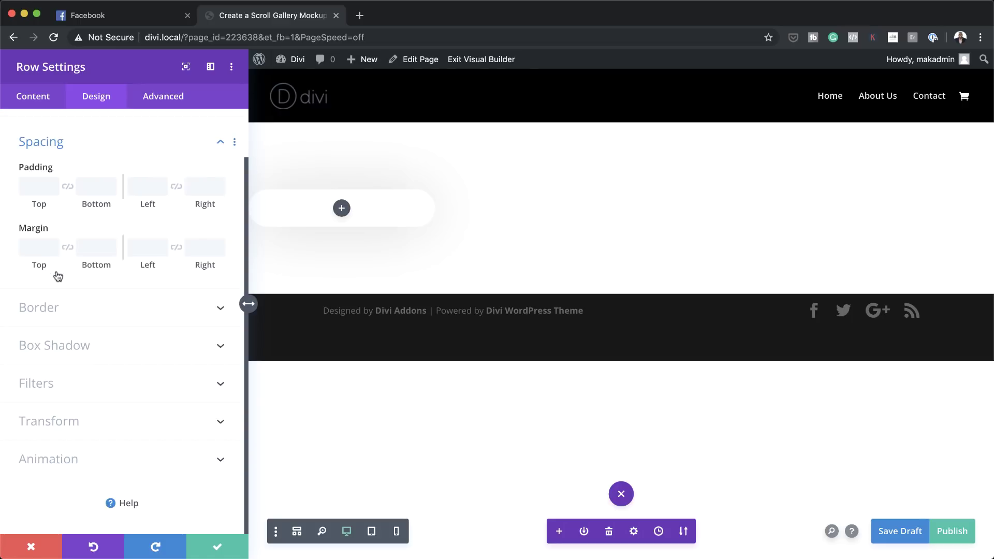
click(39, 186)
text(0px)
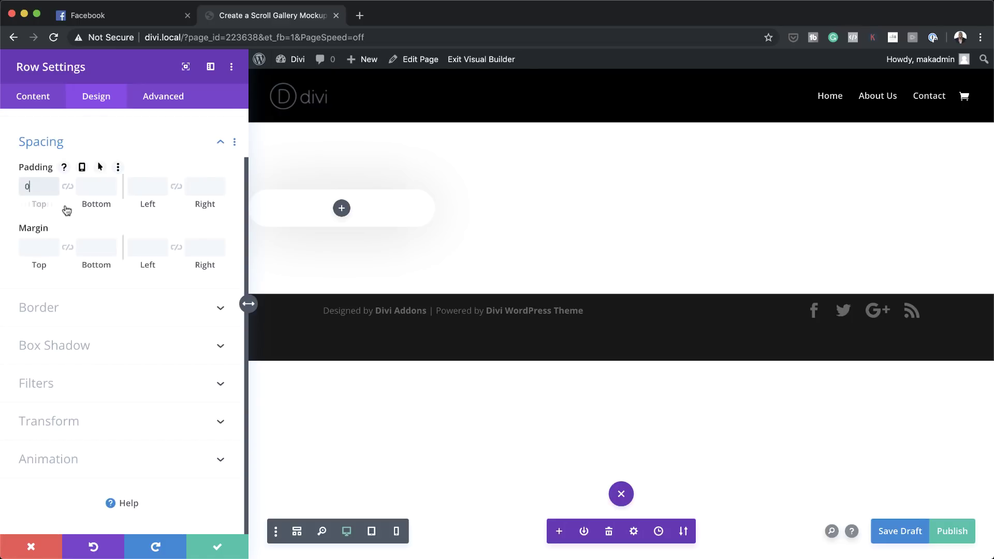
click(67, 188)
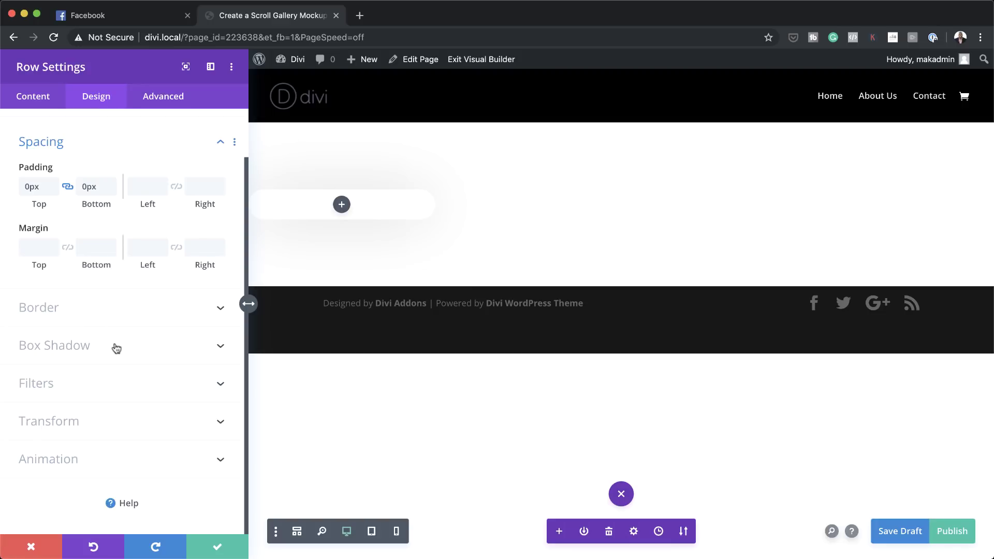
Give the row the soft all-around box shadow preset with a blur strength of 80px
click(82, 345)
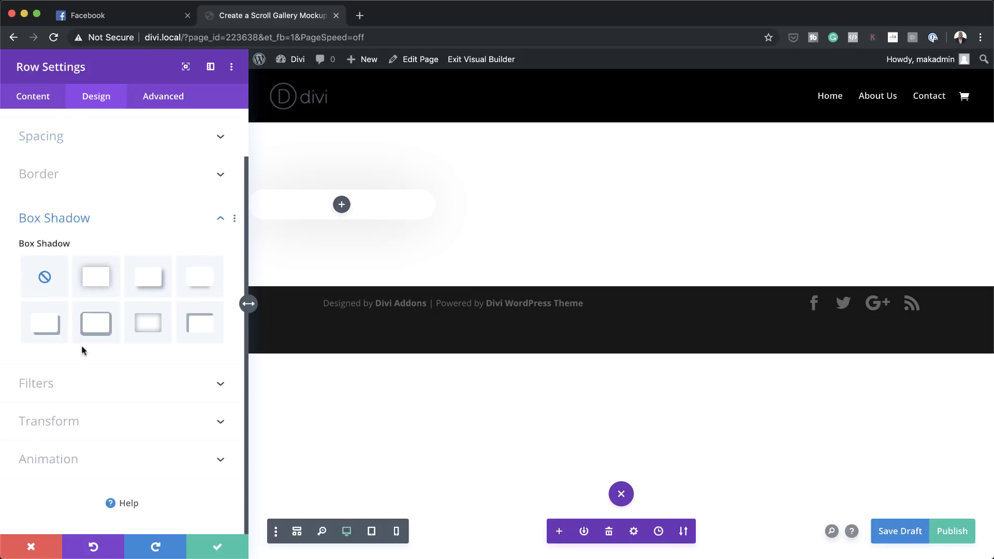
click(93, 284)
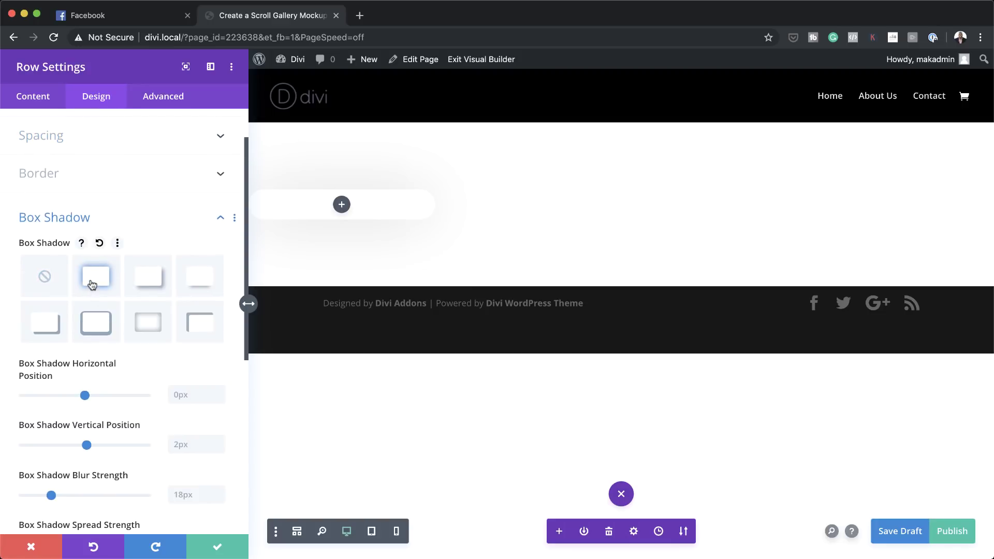
scroll(154, 472, down, 1)
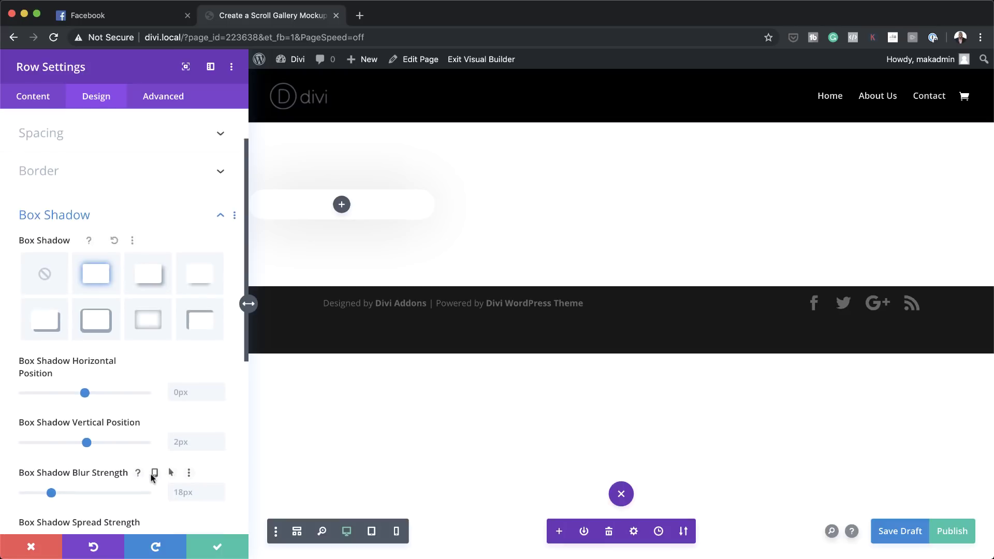
click(187, 484)
key(ctrl+a)
text(80)
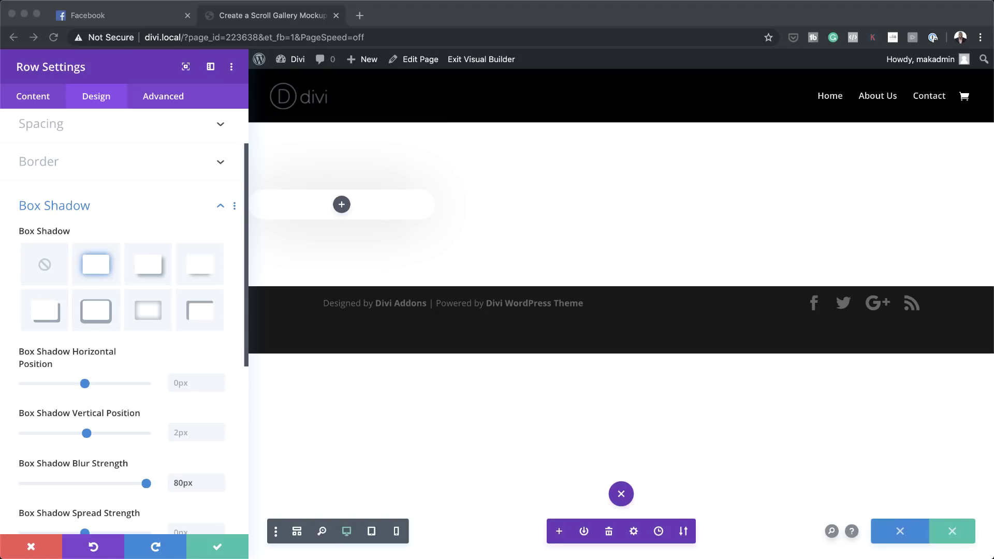
Set the row's box shadow colour to rgba(0,0,0,0.92)
scroll(126, 339, down, 5)
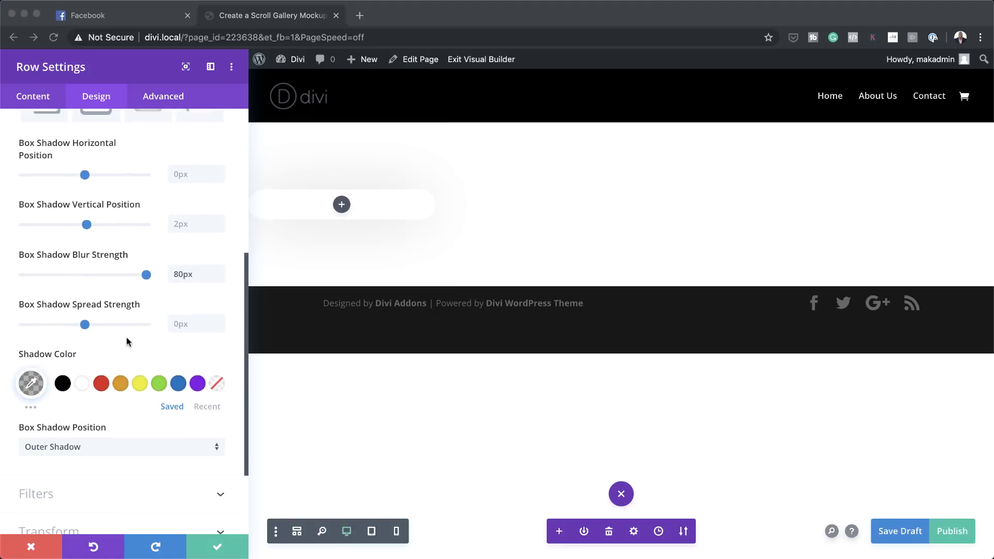
scroll(127, 339, down, 2)
click(33, 318)
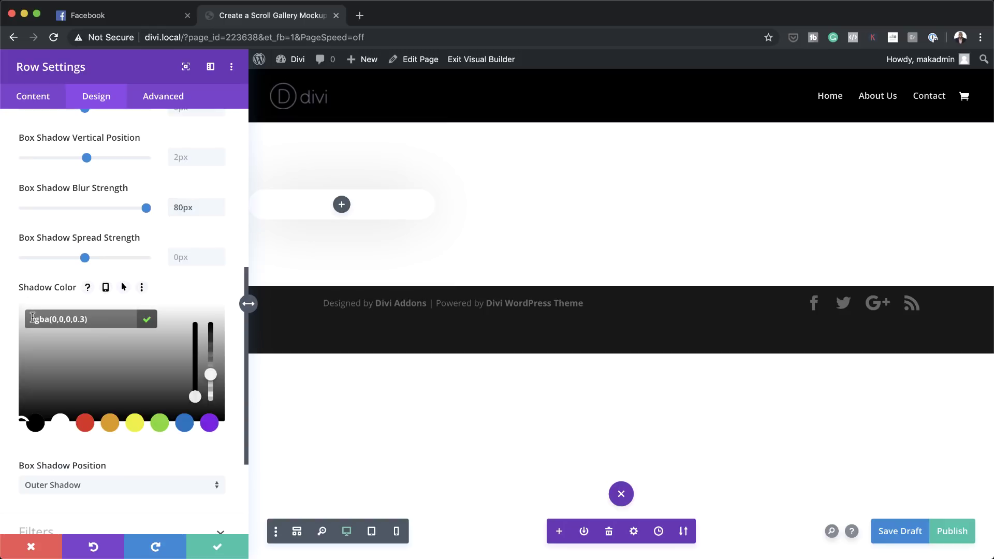
drag(52, 319, 84, 318)
text(0,0,0,0.92)
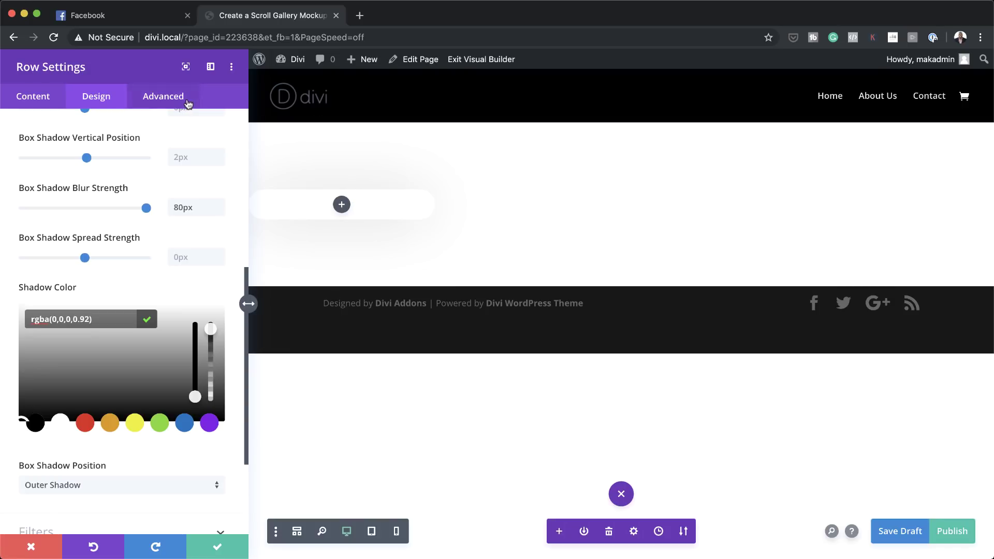
Set the row's Z index to 99 and save the row settings
click(168, 97)
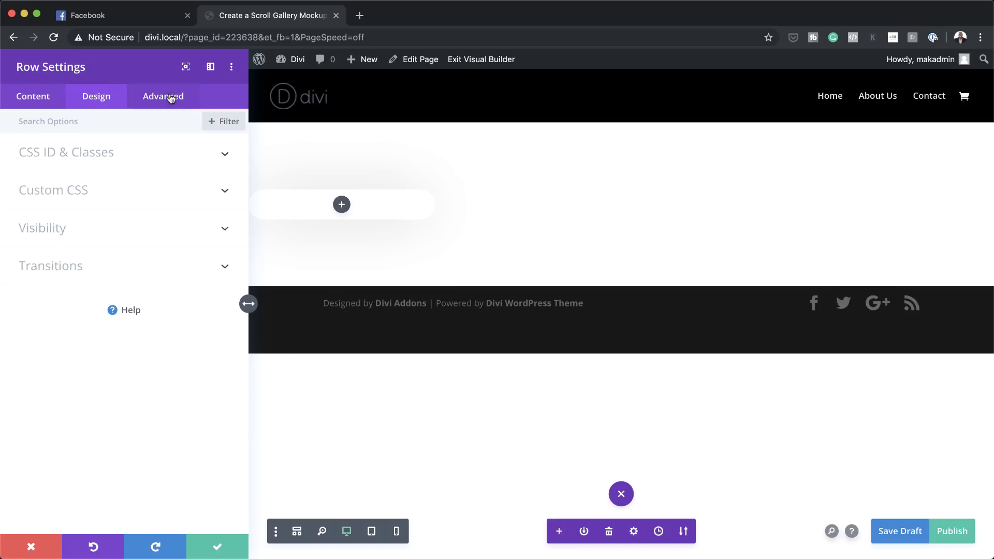
click(56, 230)
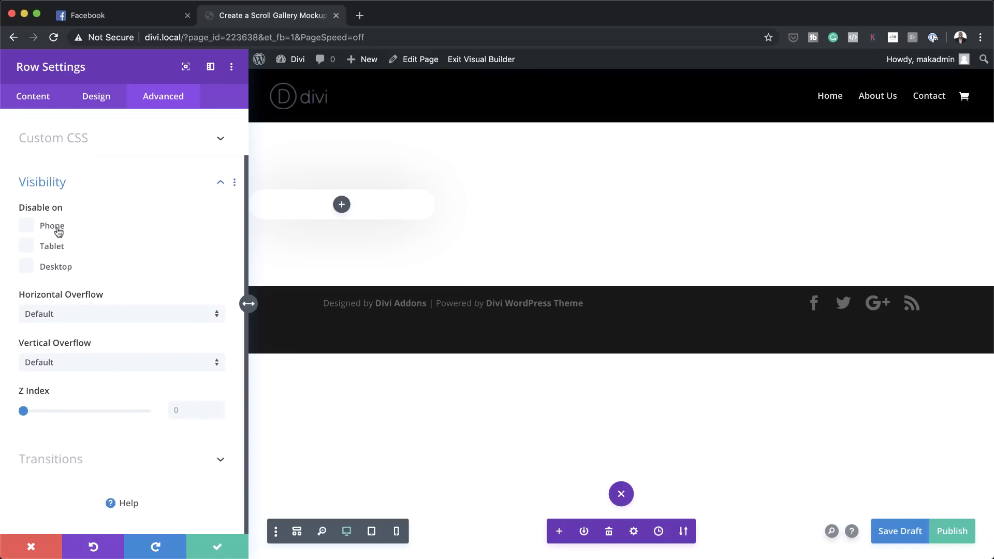
click(193, 411)
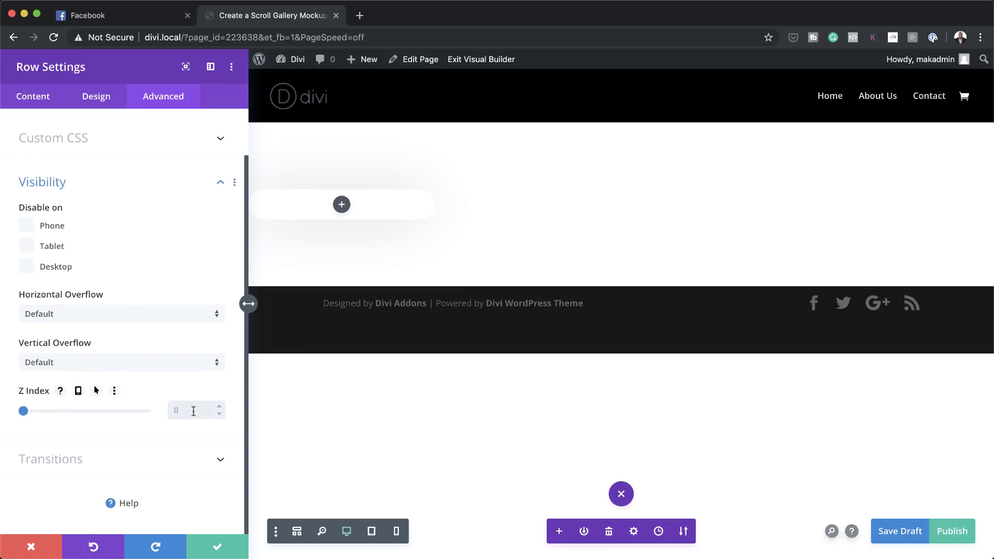
text(99)
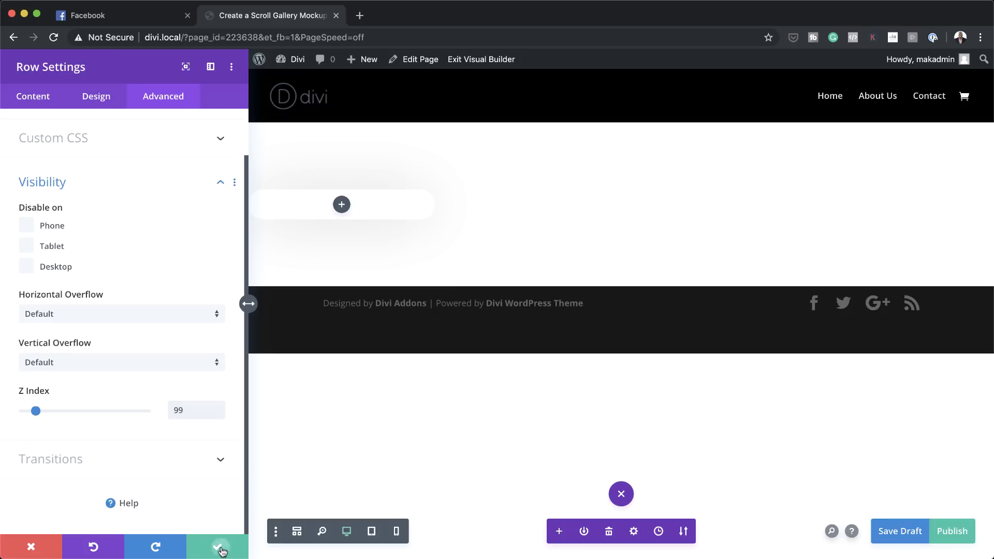
click(219, 547)
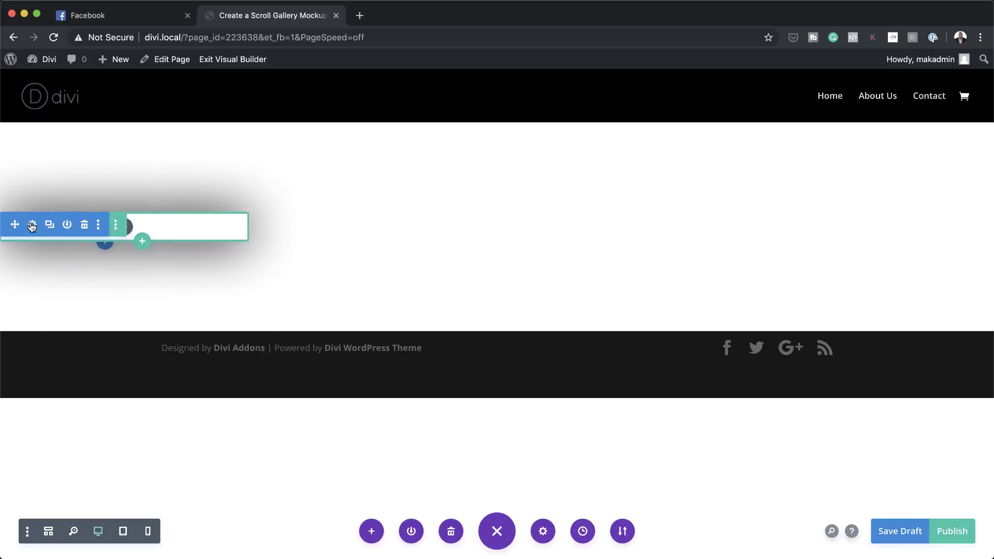
Set the section's alignment to centre and save the section settings
click(33, 226)
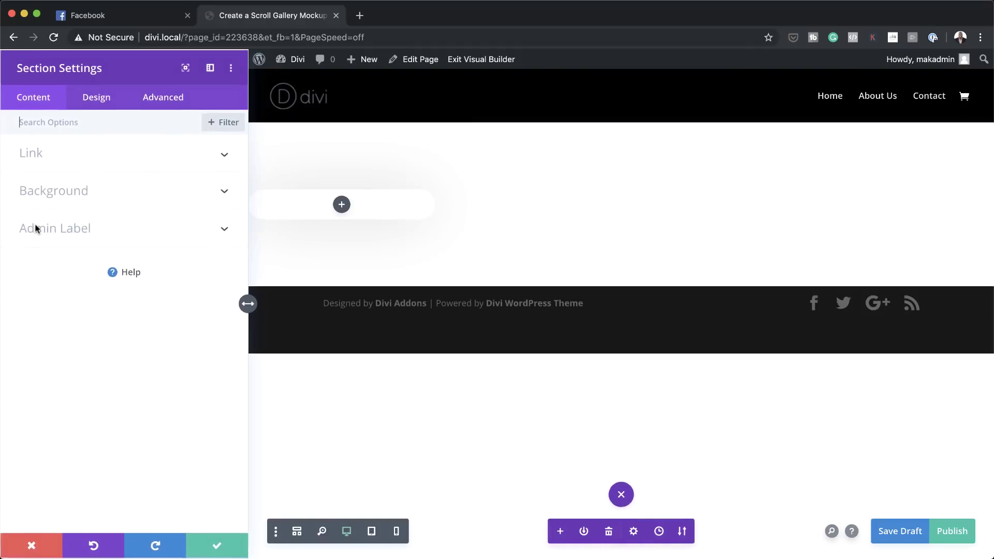
click(96, 101)
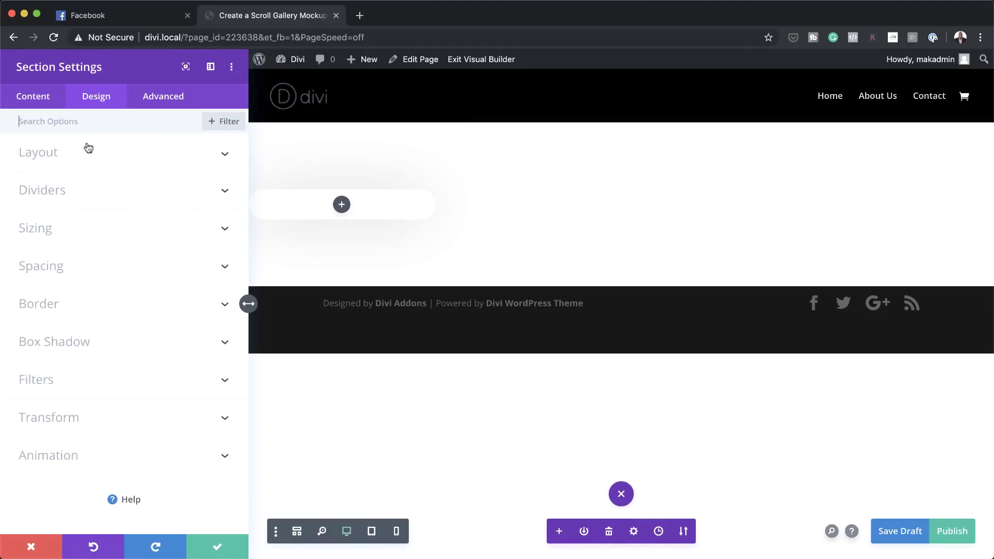
click(76, 234)
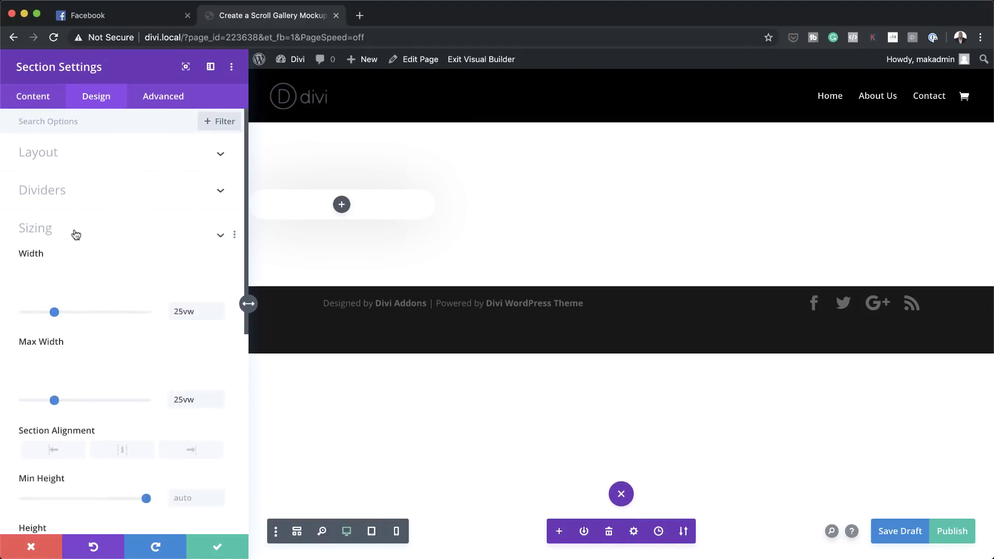
click(127, 352)
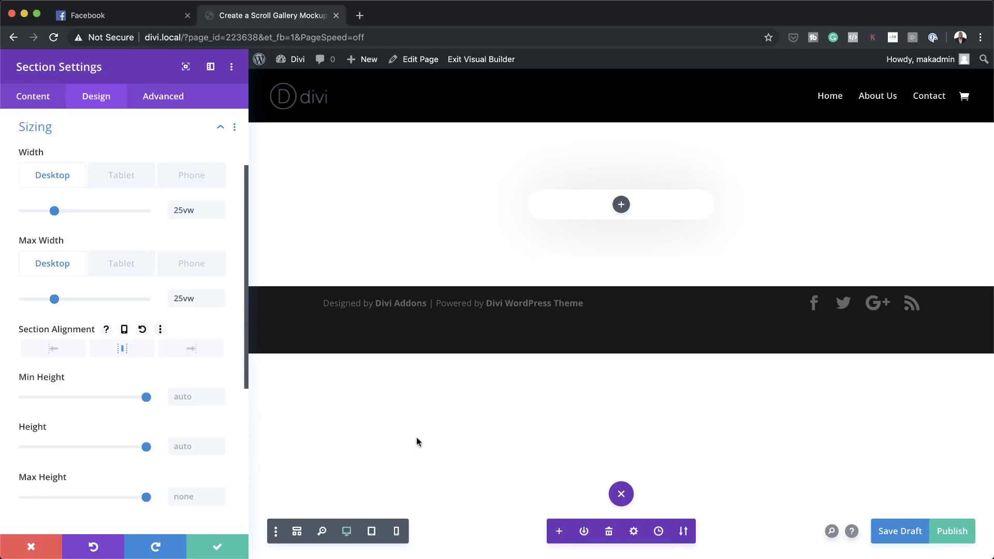
click(215, 541)
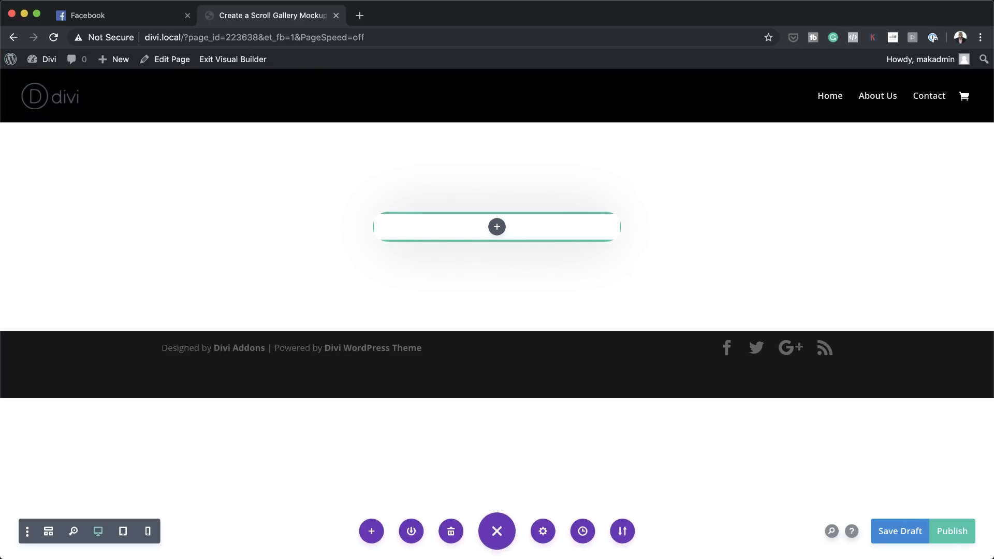
Insert a Text module into the empty row
click(503, 228)
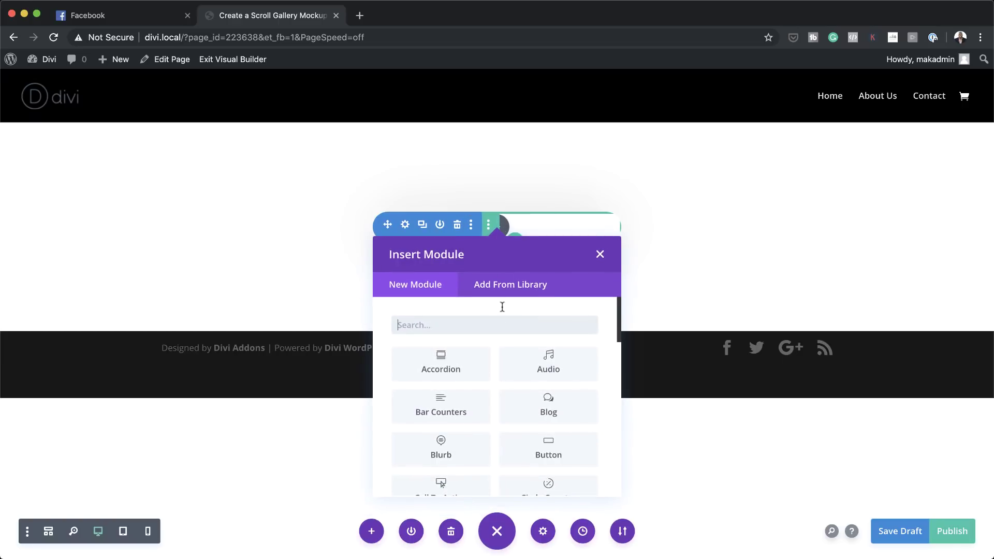
text(text)
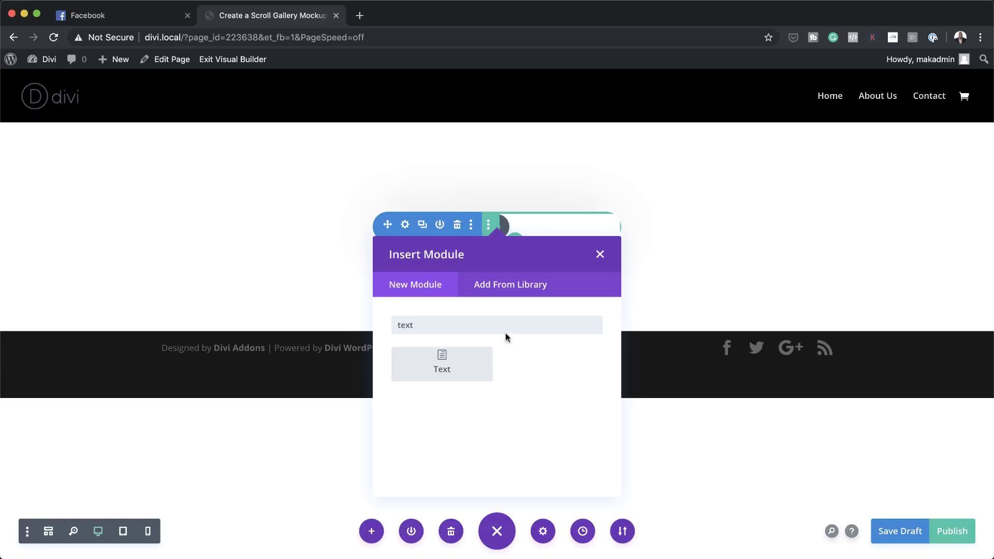
click(435, 381)
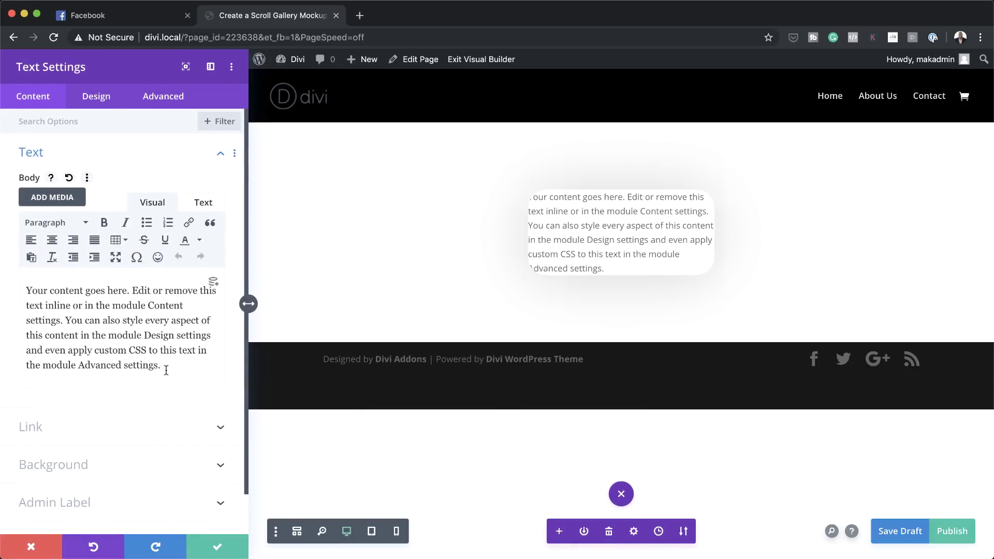
Replace the Text module's placeholder body with "Latest Work" and format it as Heading 2
drag(167, 365, 31, 289)
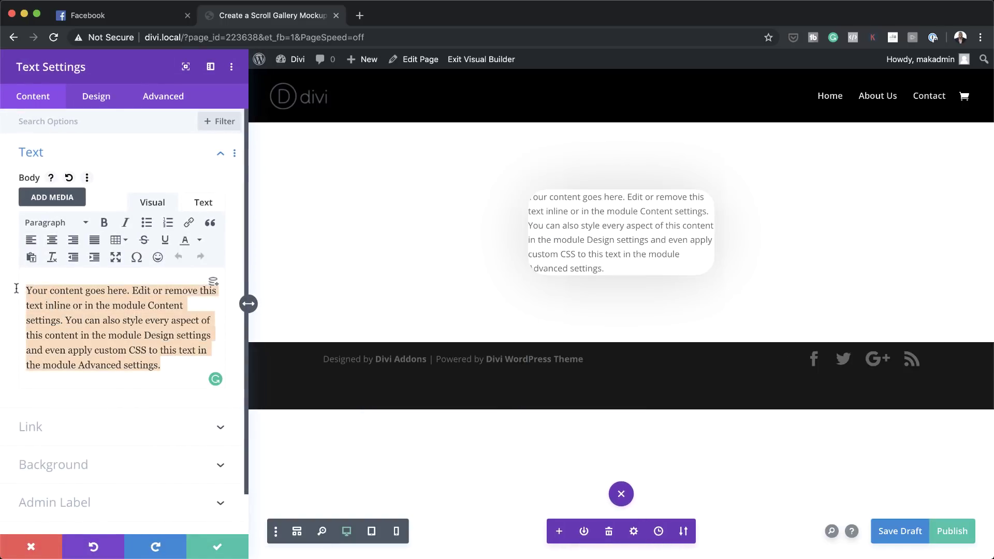
key(BackSpace)
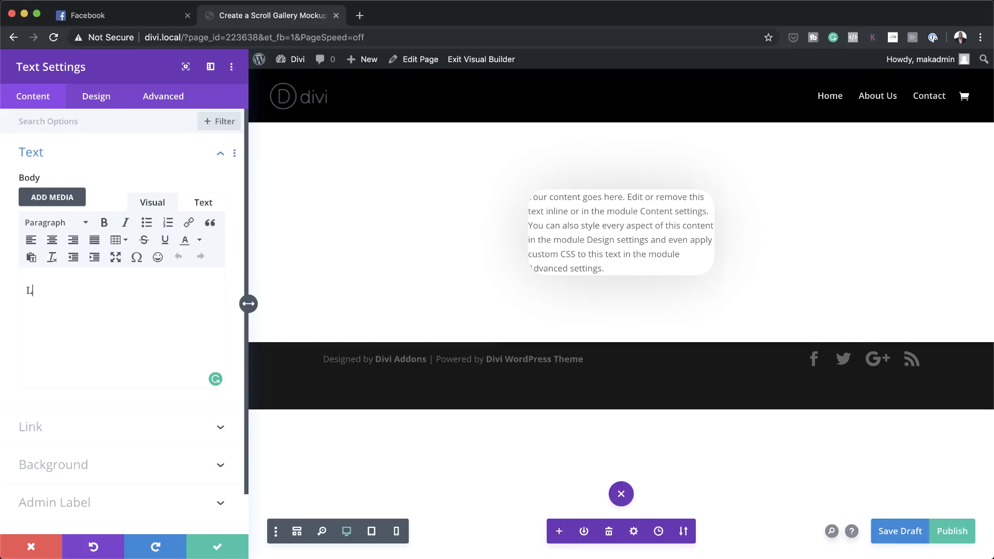
text(Latest Work)
drag(98, 289, 18, 290)
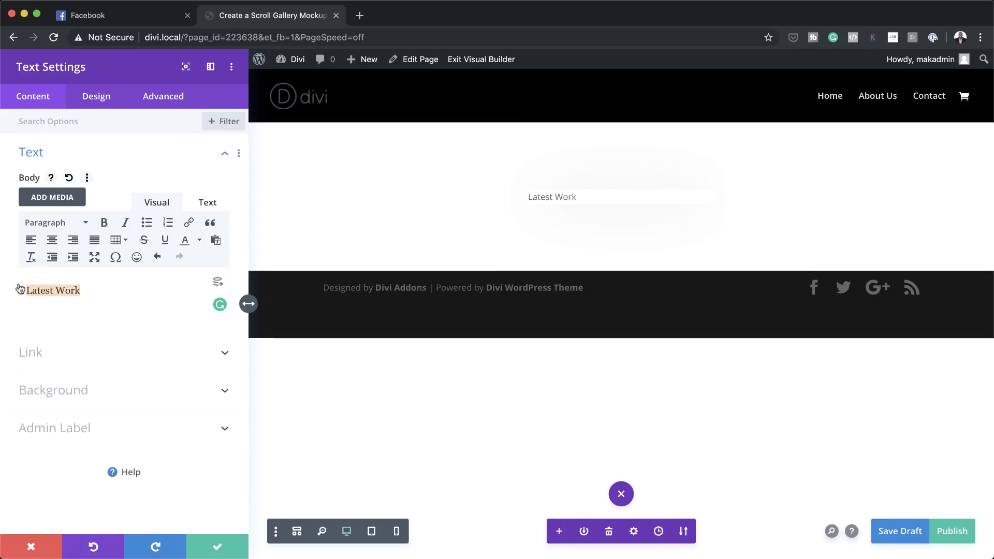
click(63, 224)
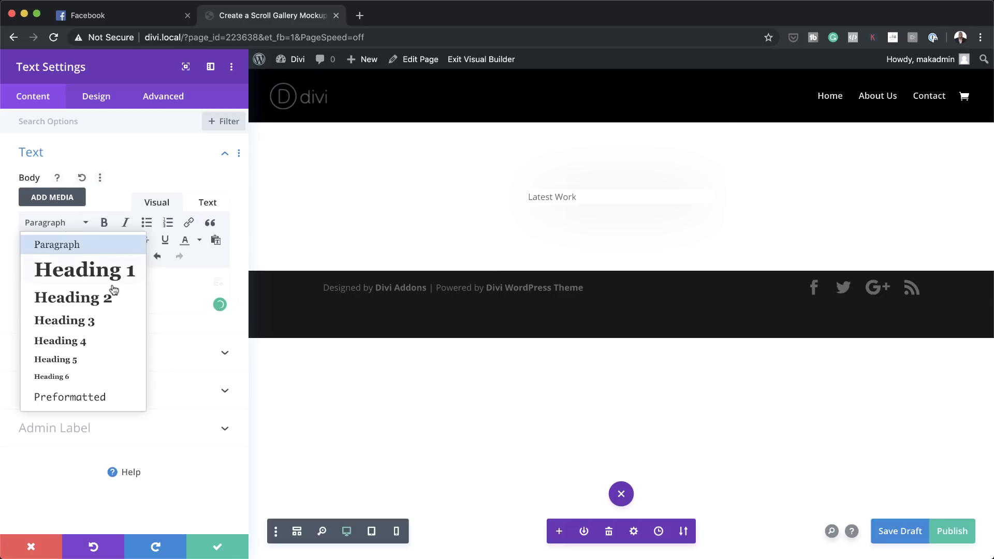
click(108, 306)
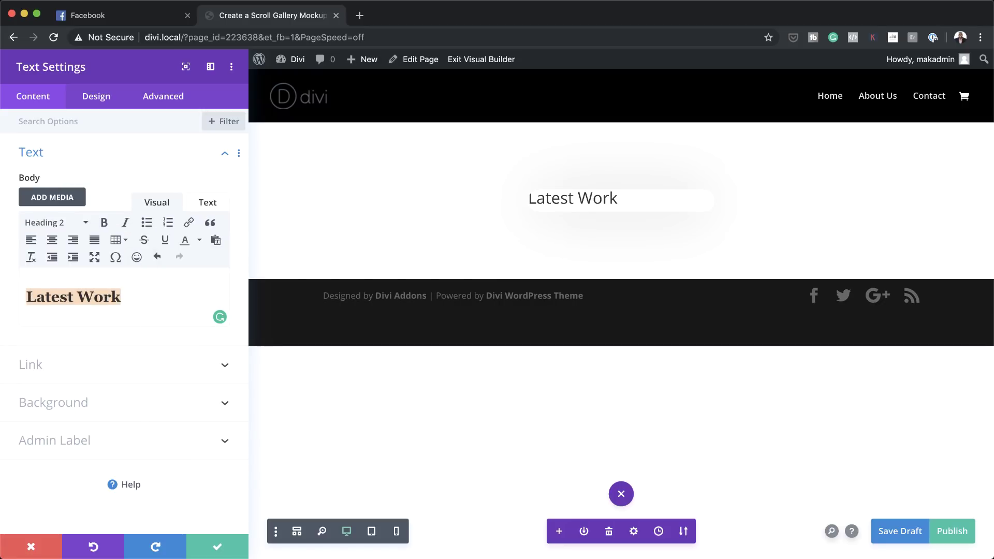
Set the module's Heading 2 font to Abril Fatface and centre the heading text
click(99, 100)
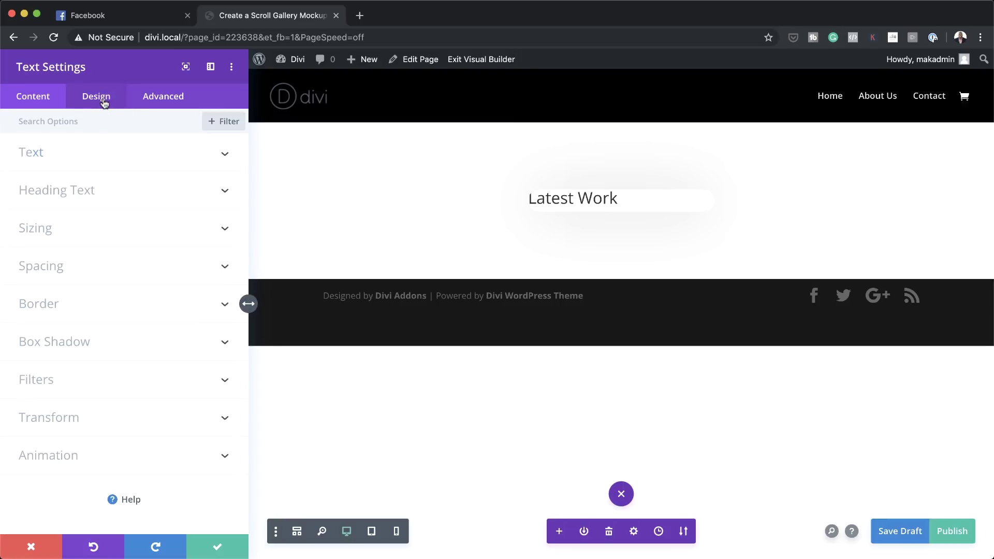
click(73, 192)
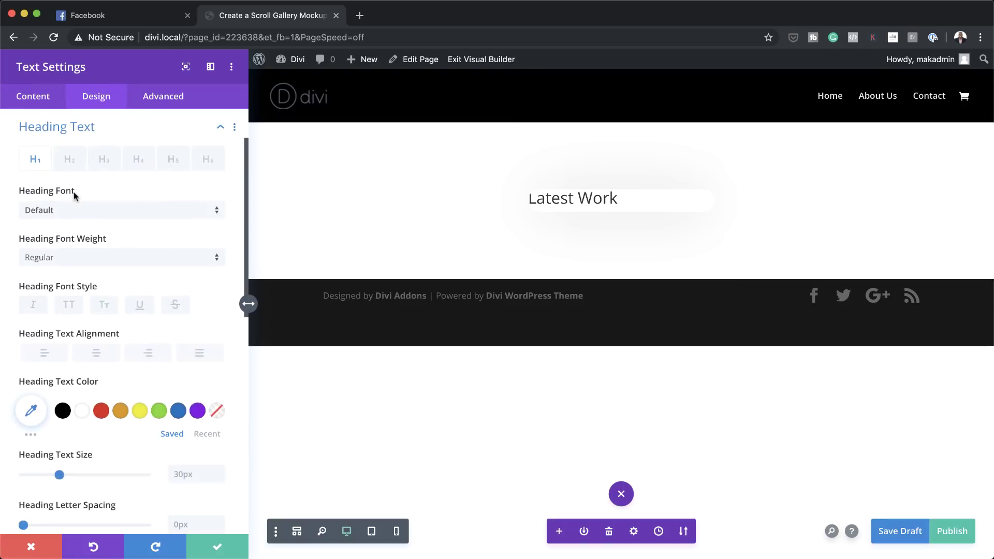
click(69, 164)
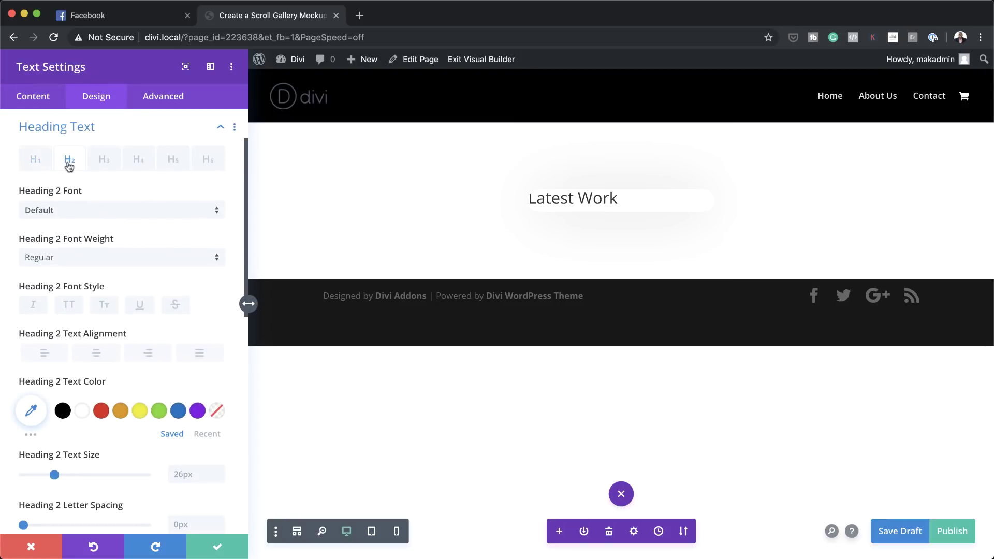
click(72, 216)
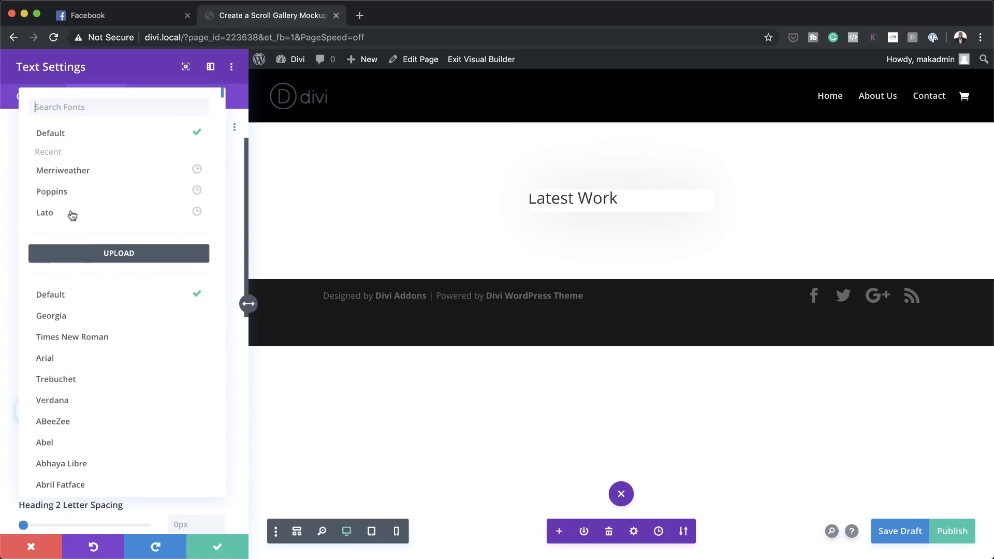
click(97, 106)
text(abr)
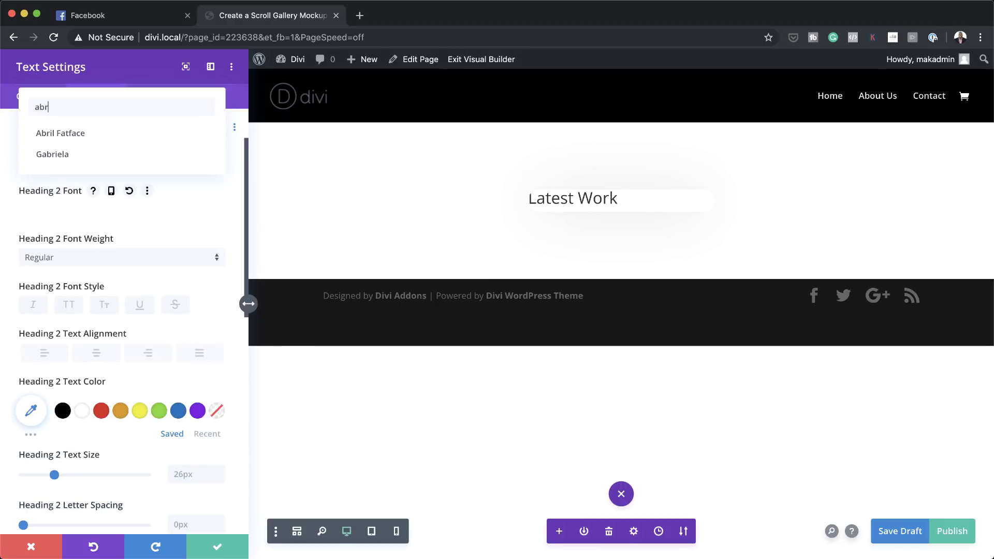
text(il)
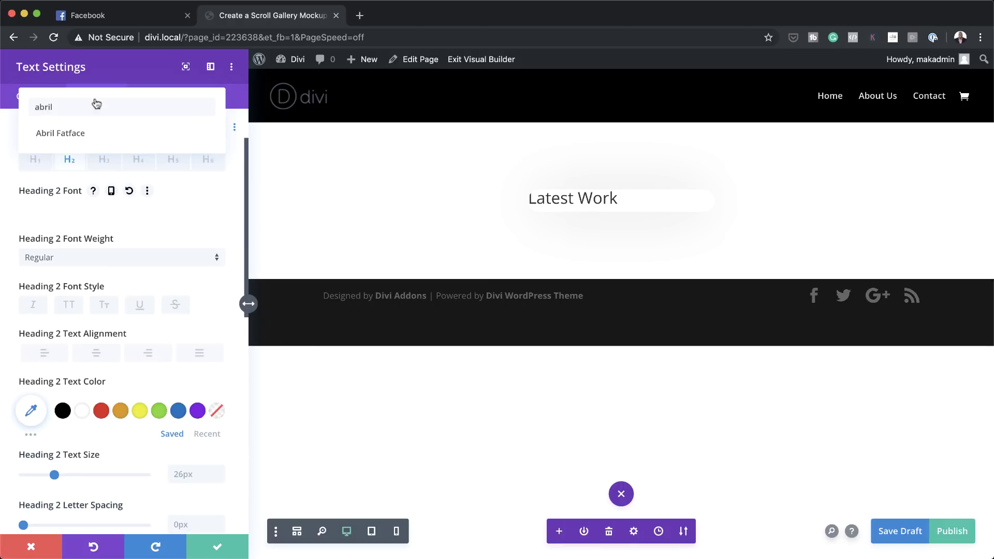
click(75, 135)
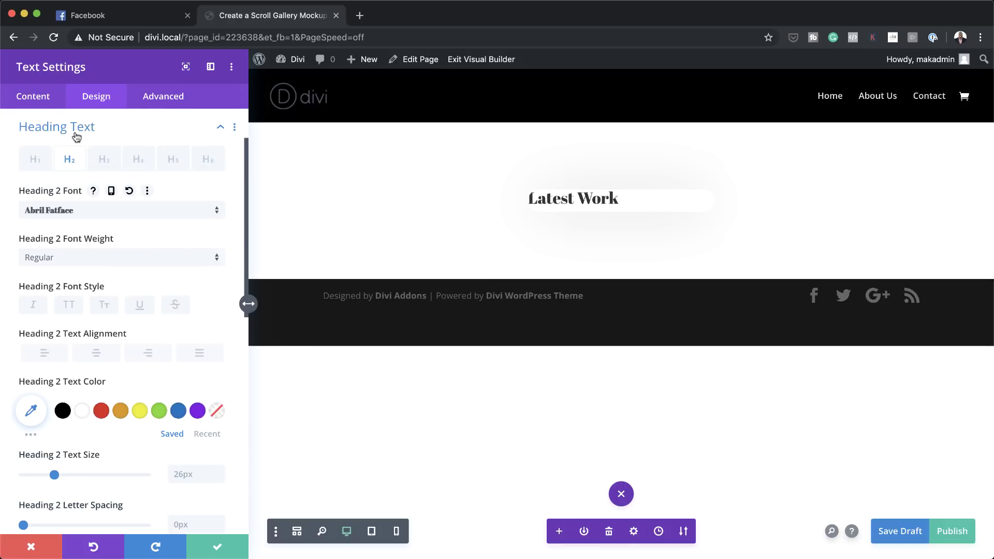
click(98, 354)
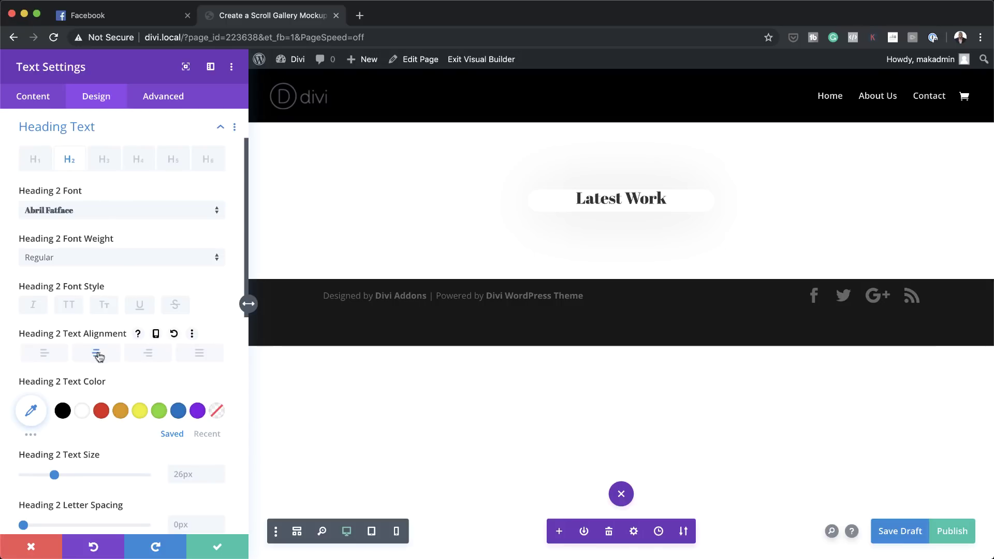
Colour the Heading 2 text black and set its desktop text size to 1.5vw
click(63, 411)
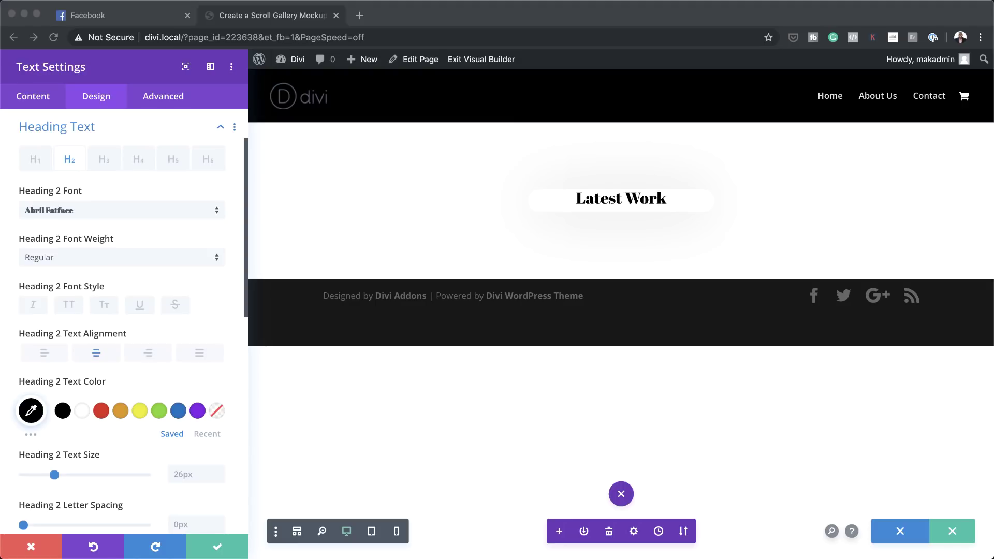
click(196, 475)
double_click(196, 474)
text(1.5vw)
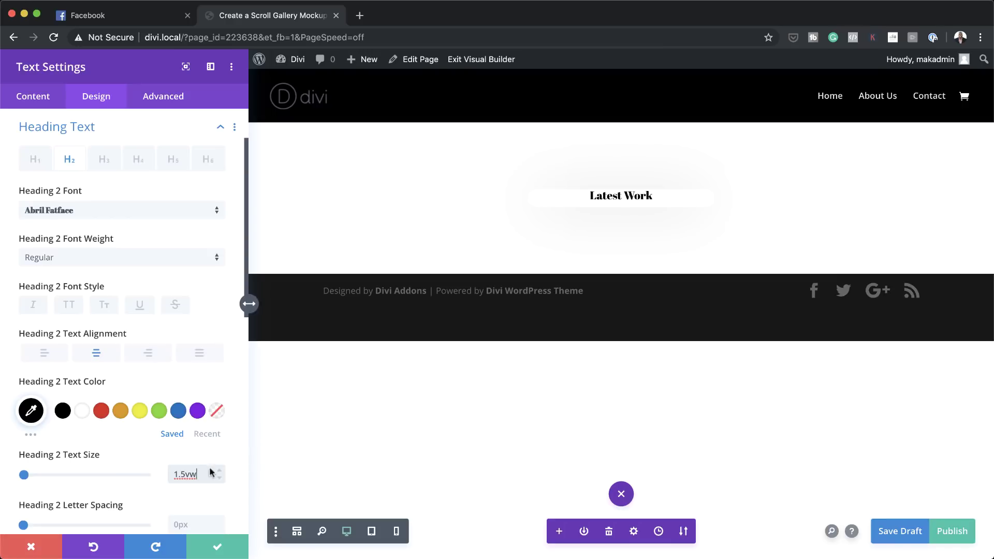
scroll(110, 464, down, 1)
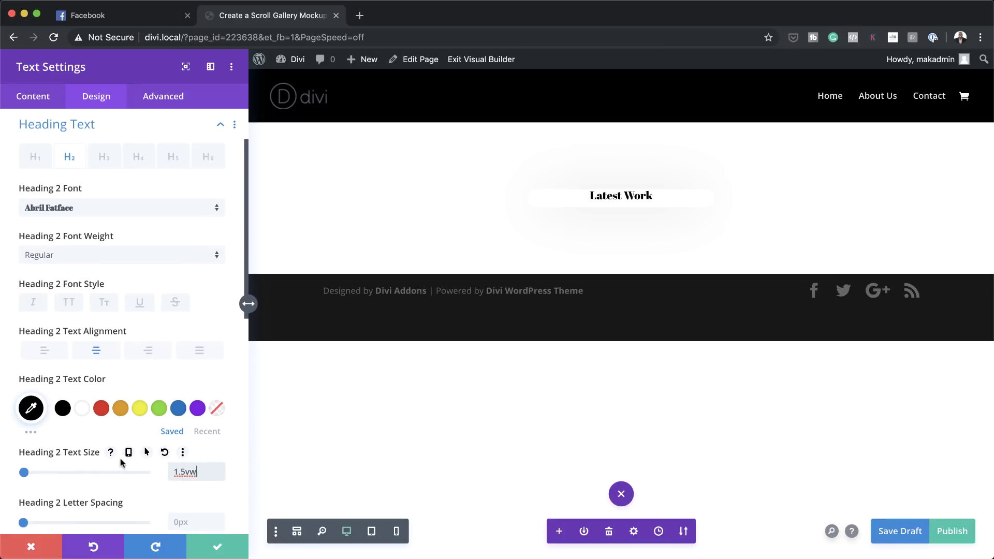
Enable responsive Heading 2 text sizes and set 3.5vw for tablet and 5vw for phone
click(128, 451)
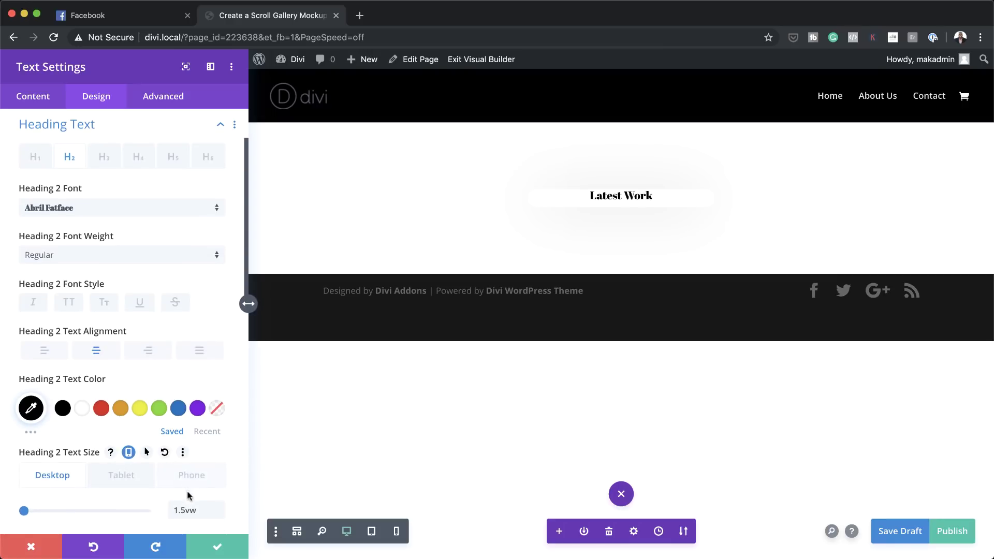
click(111, 476)
scroll(109, 480, down, 1)
scroll(109, 480, down, 1)
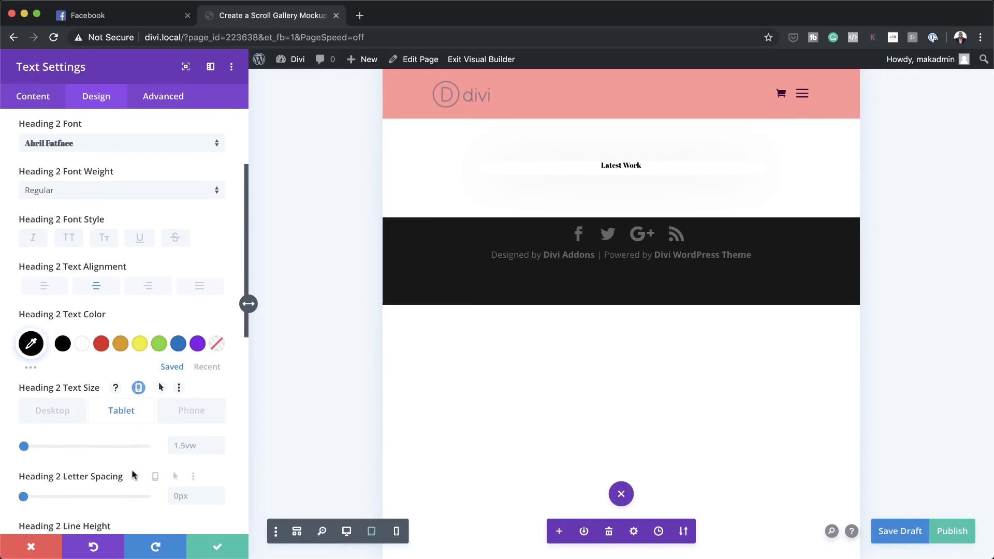
click(171, 445)
key(Delete)
text(3.5vw)
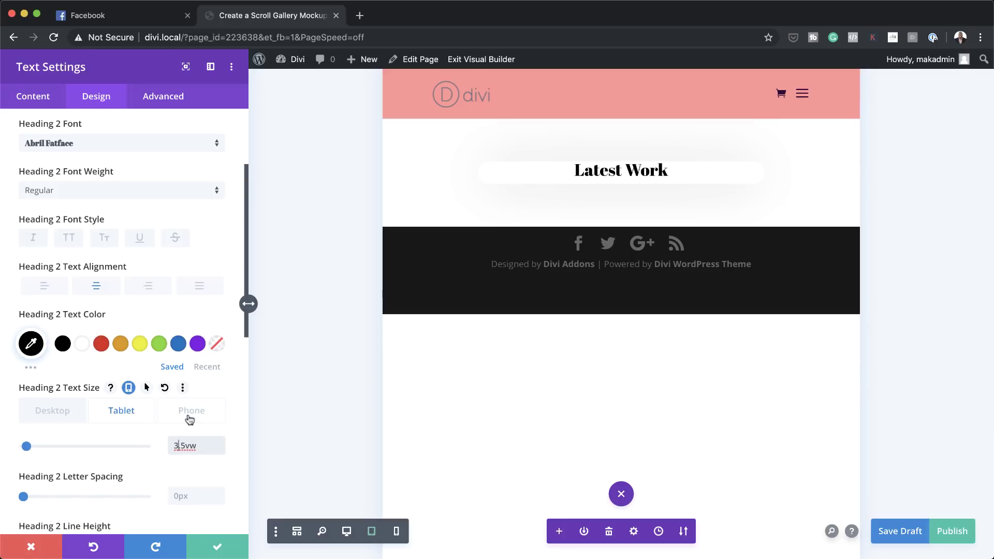
click(190, 415)
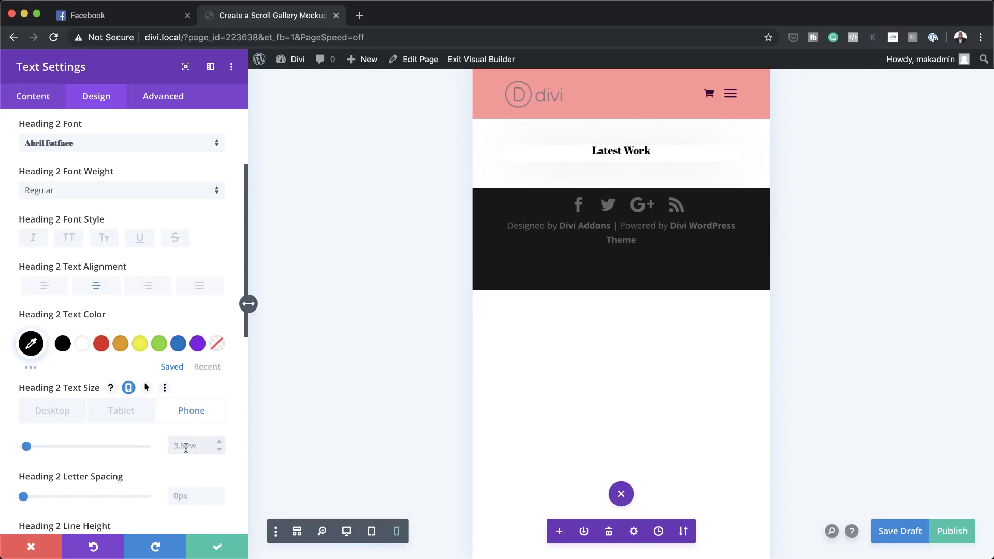
text(5vw)
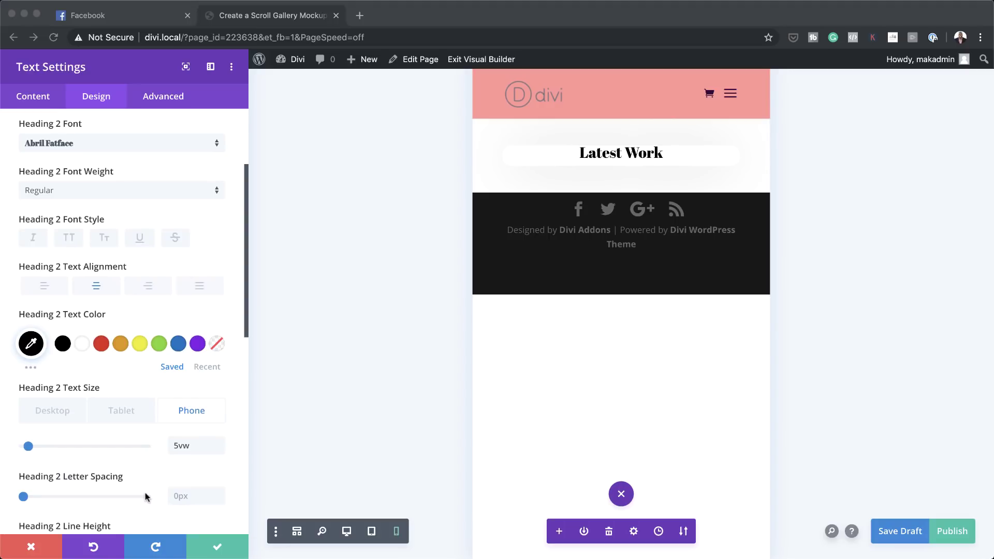
scroll(146, 495, down, 6)
scroll(145, 496, down, 3)
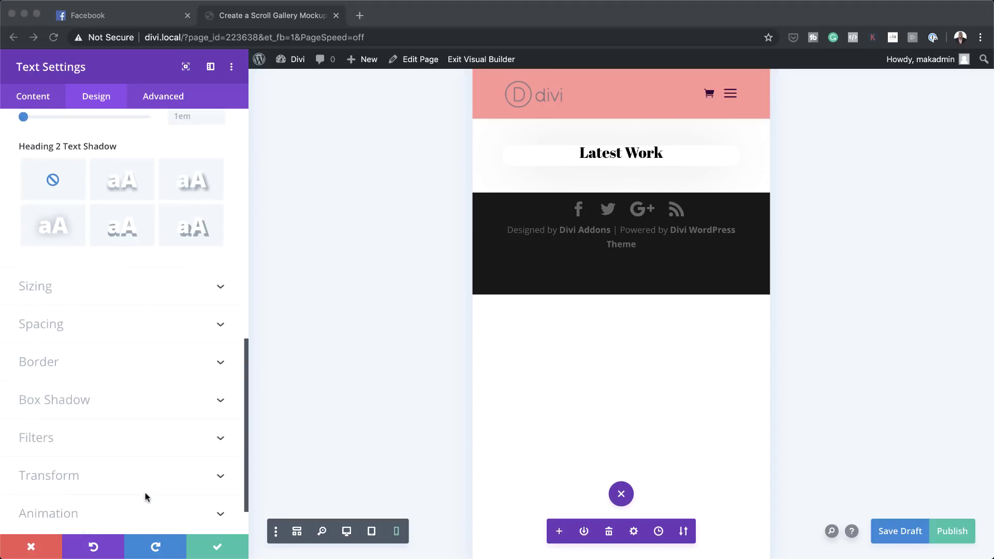
Give the heading Text module linked top and bottom margins of 1.5vw
click(53, 327)
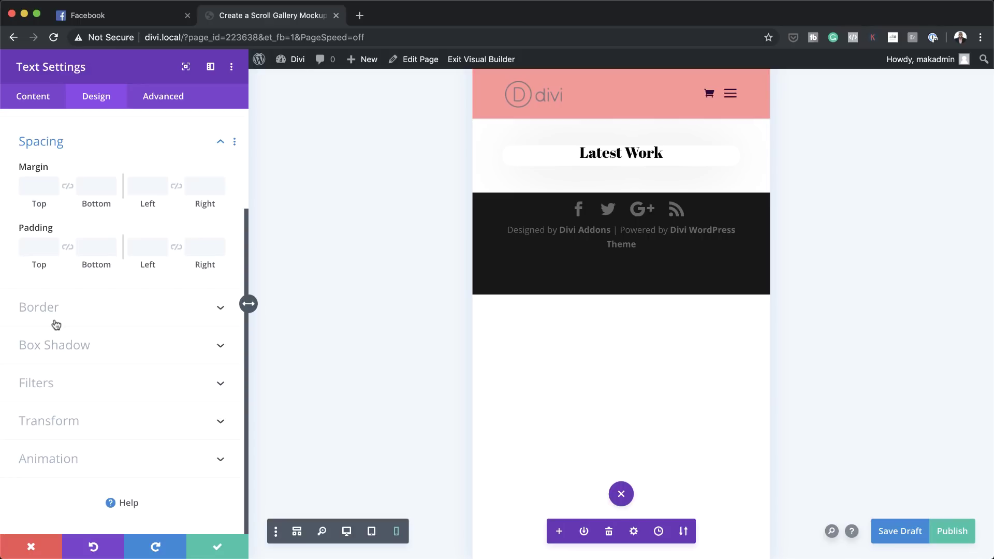
click(37, 188)
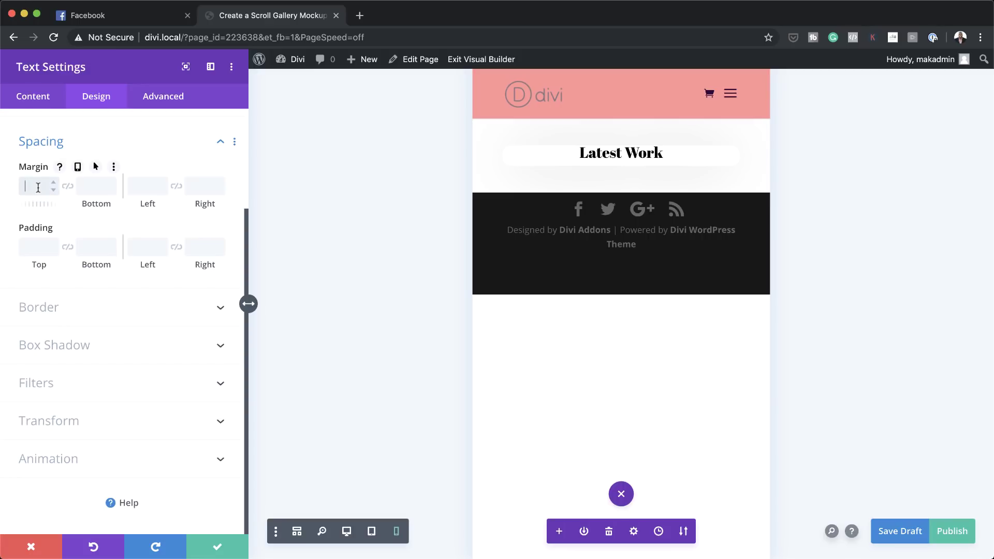
text(1.5vw)
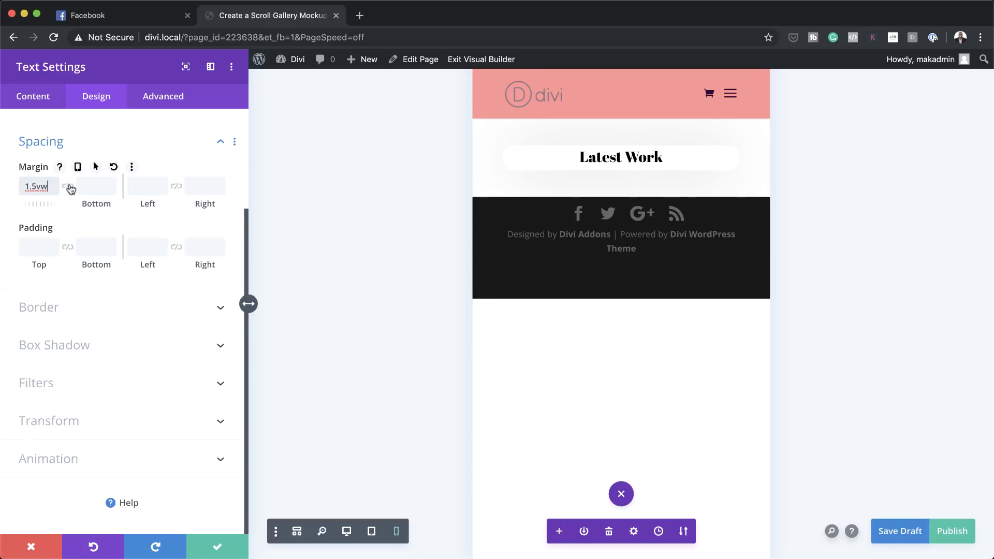
click(69, 187)
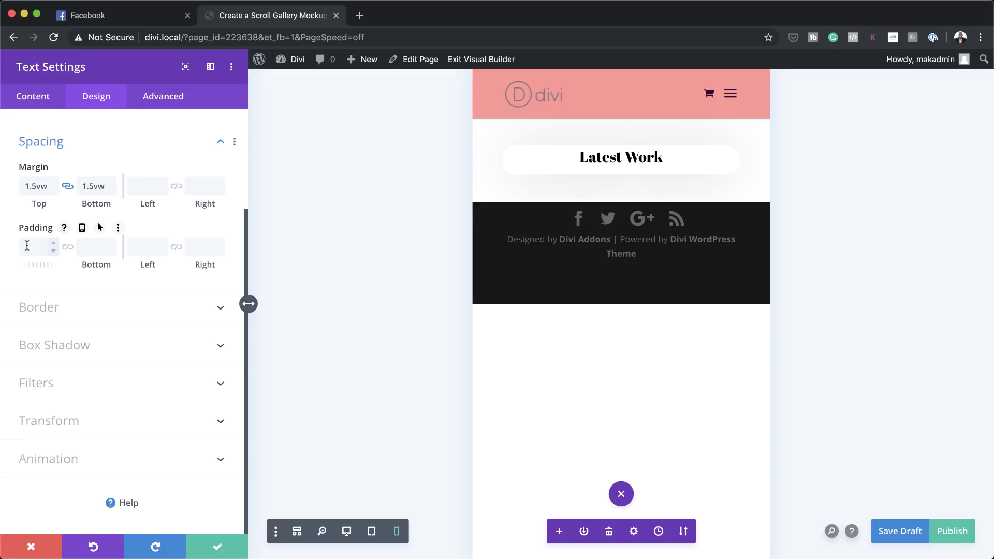
Enable responsive margins for the Text module, set the phone's linked top and bottom margins to 3.5vw, and save the module settings
click(78, 167)
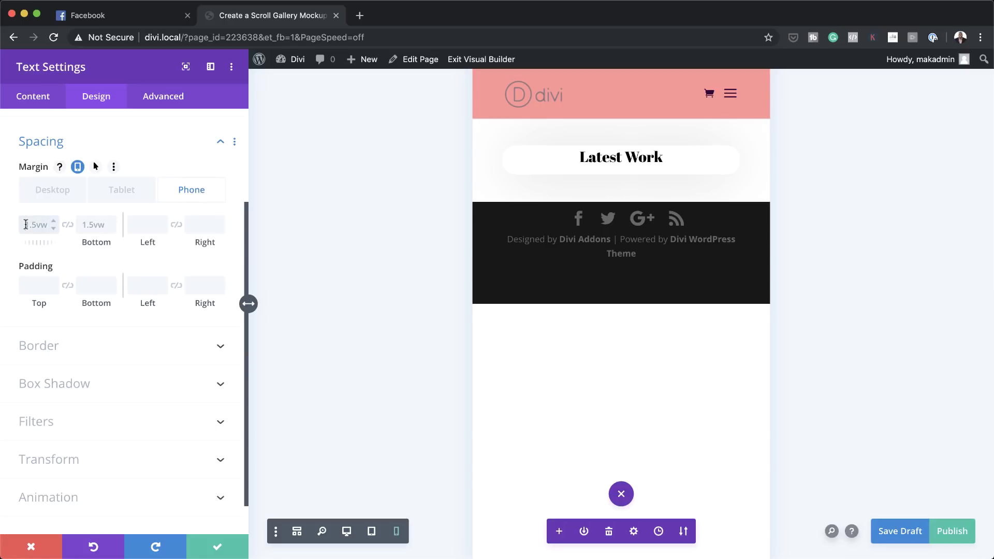
drag(26, 225, 70, 228)
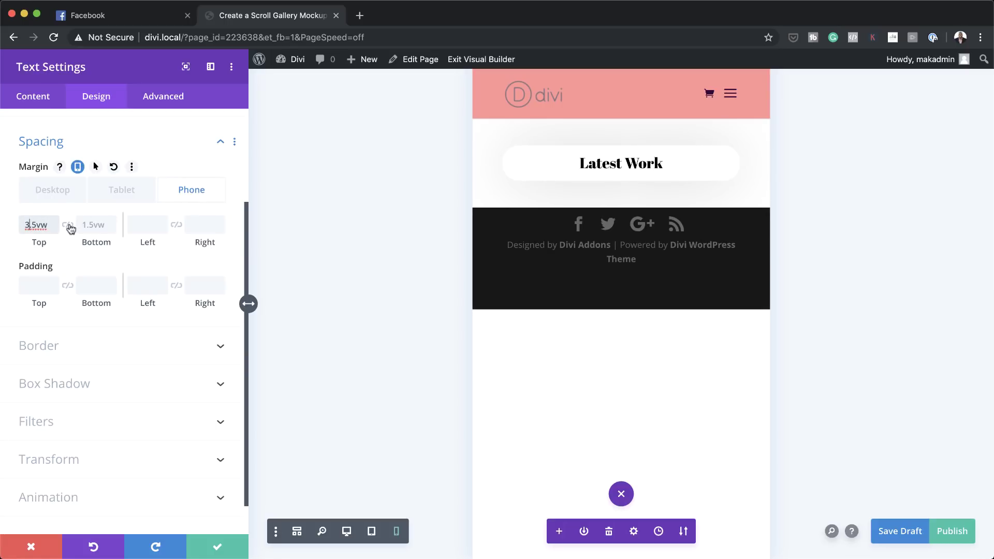
click(71, 228)
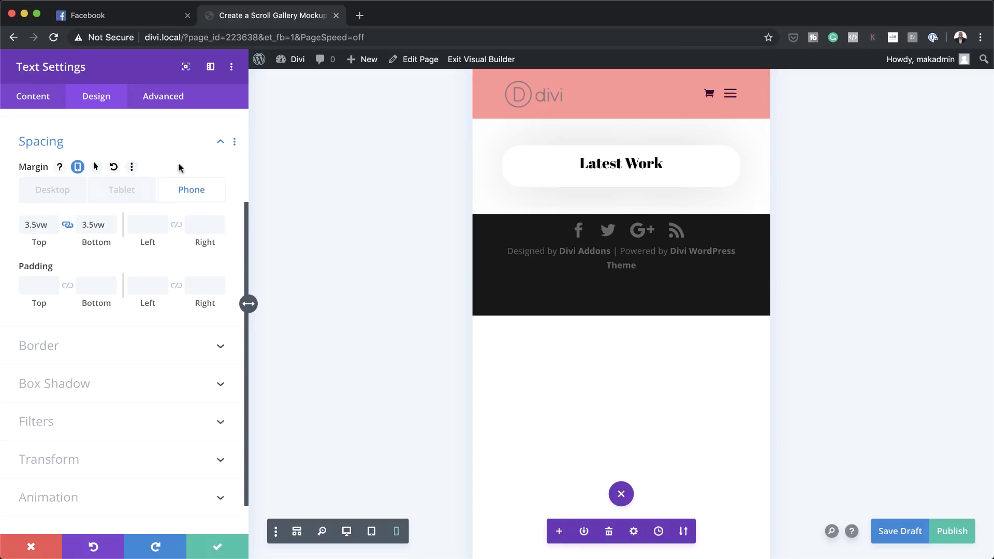
click(67, 191)
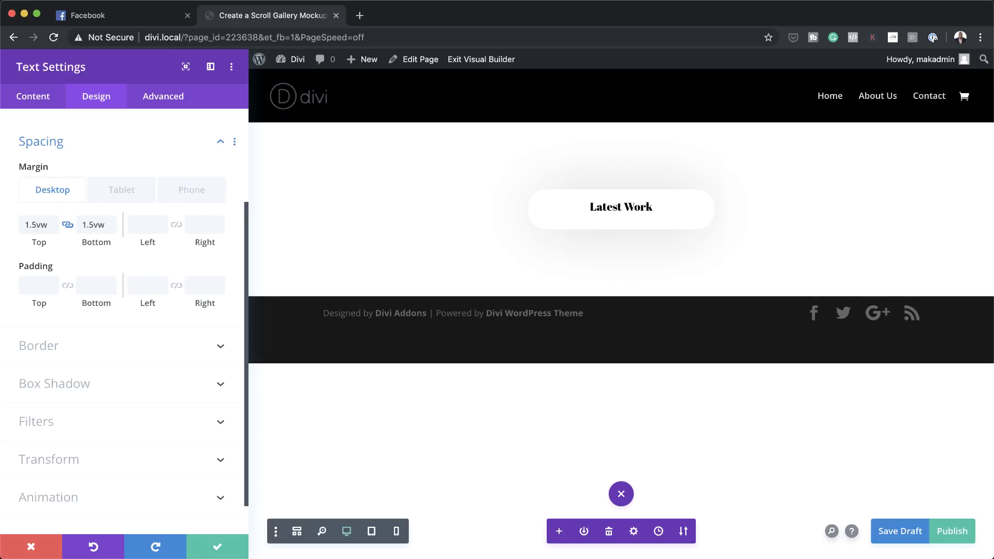
click(217, 546)
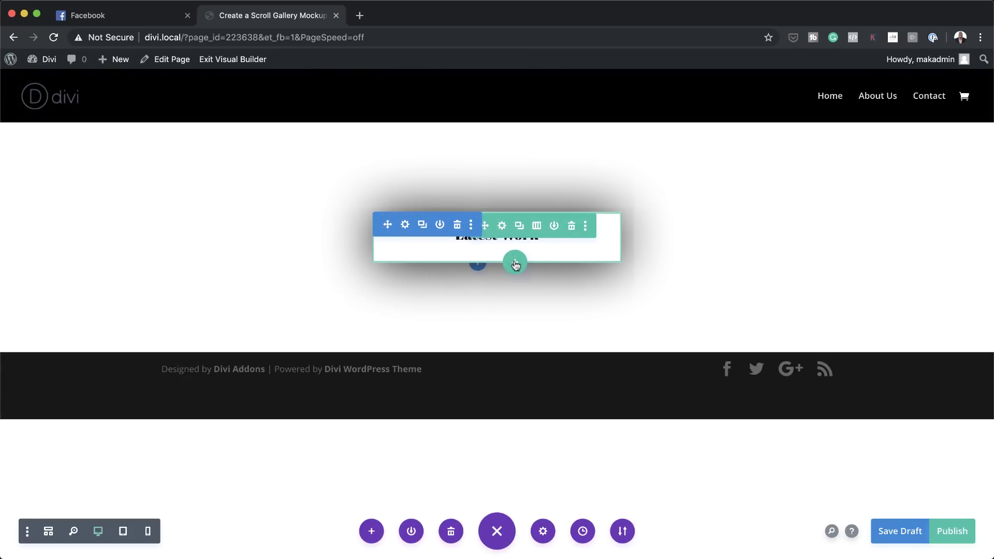
Insert a single-column row below the "Latest Work" row without adding a module to it
click(515, 262)
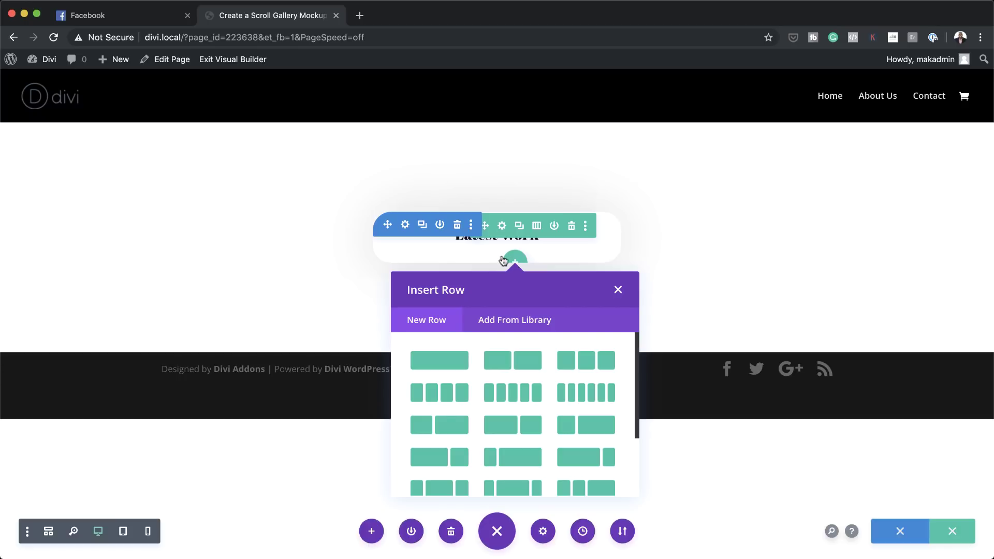
click(443, 362)
click(595, 318)
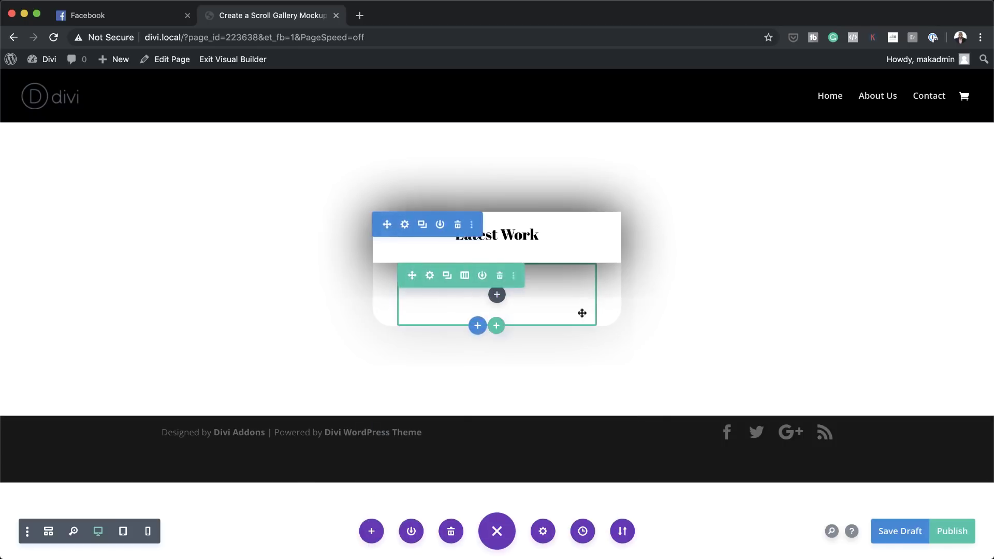
Enable a custom gutter width for the new row and set it to 1
click(429, 276)
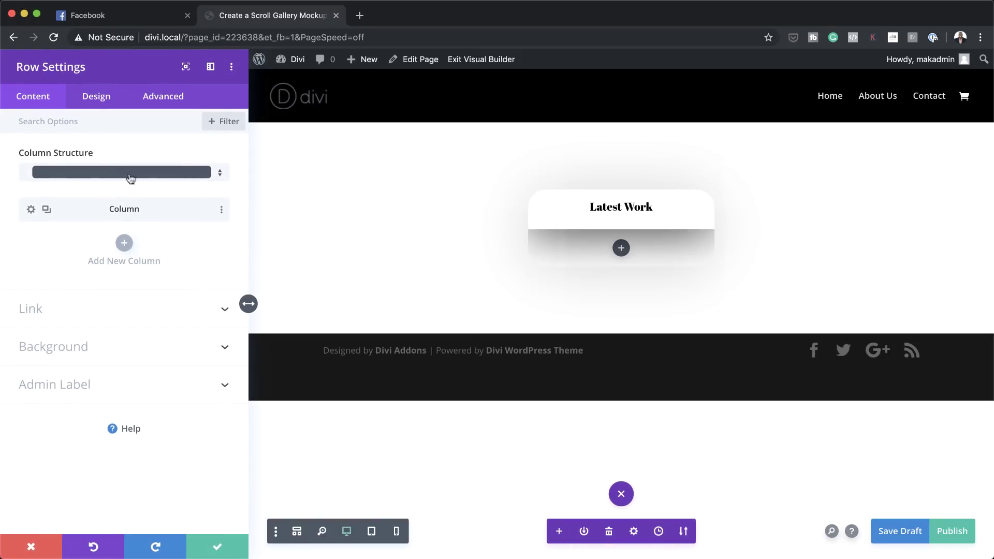
click(99, 101)
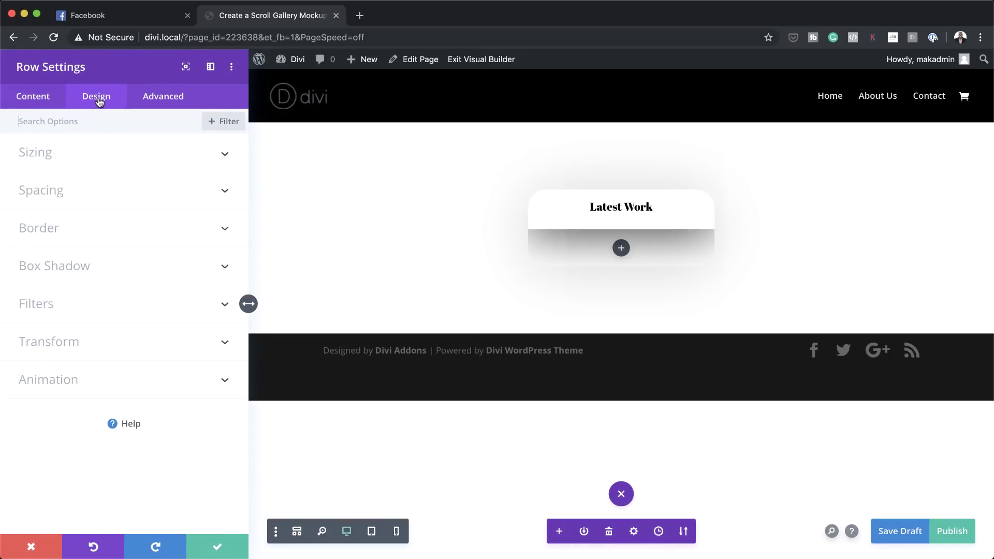
click(64, 160)
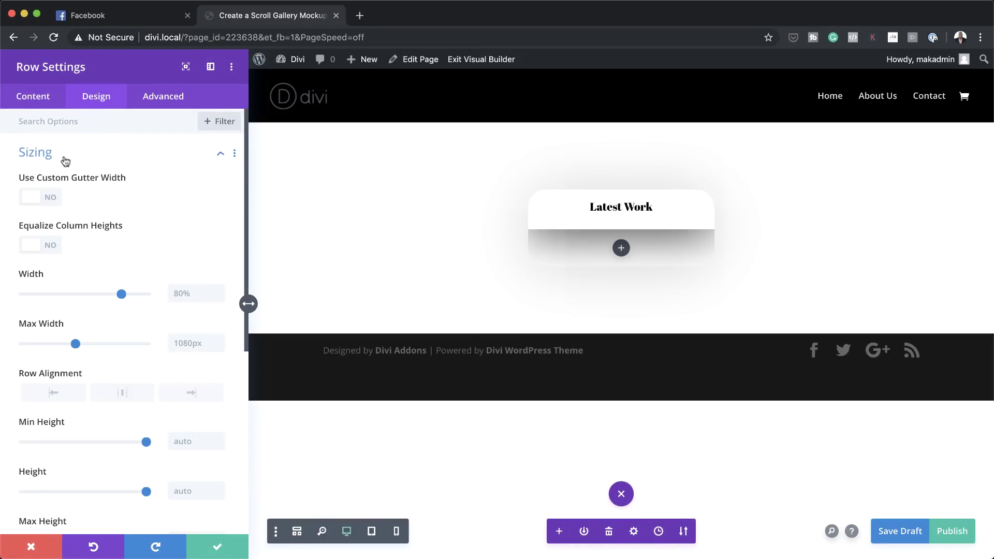
click(51, 202)
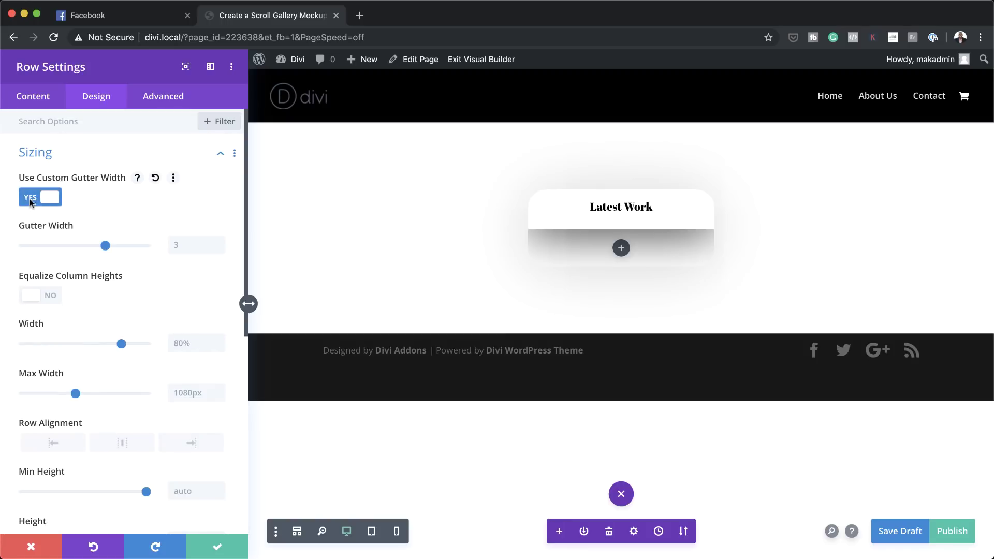
drag(102, 247, 29, 249)
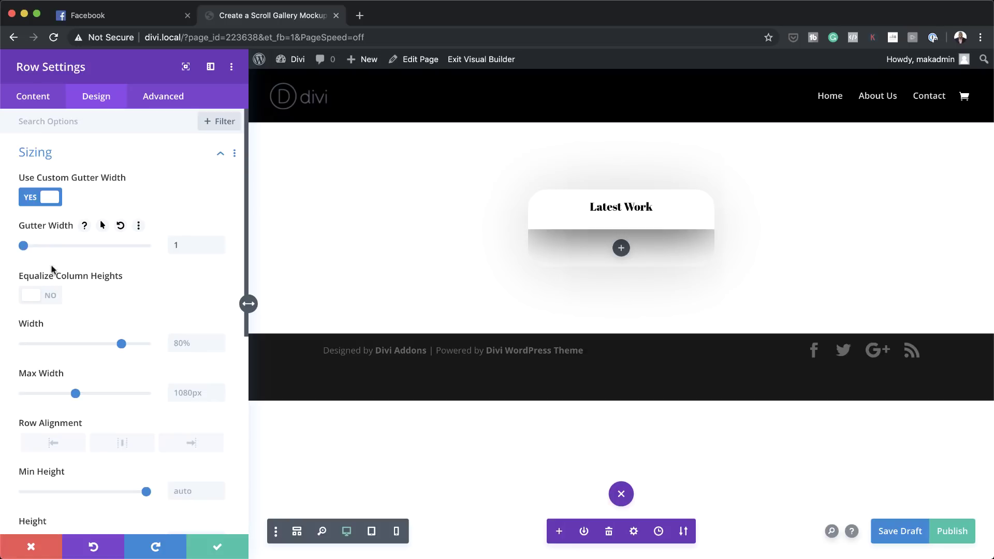
Set both the width and the maximum width of the new row to 100%
drag(121, 345, 150, 345)
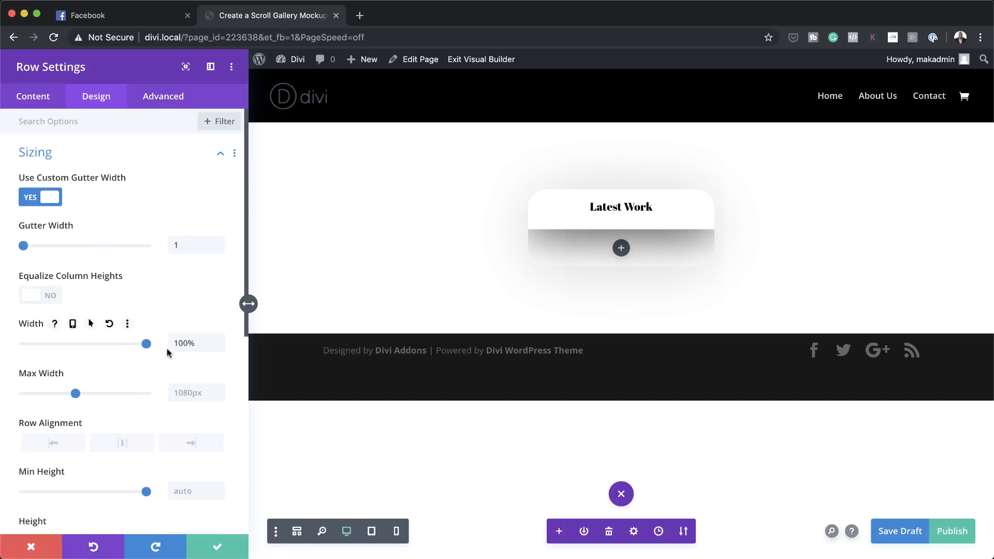
double_click(199, 341)
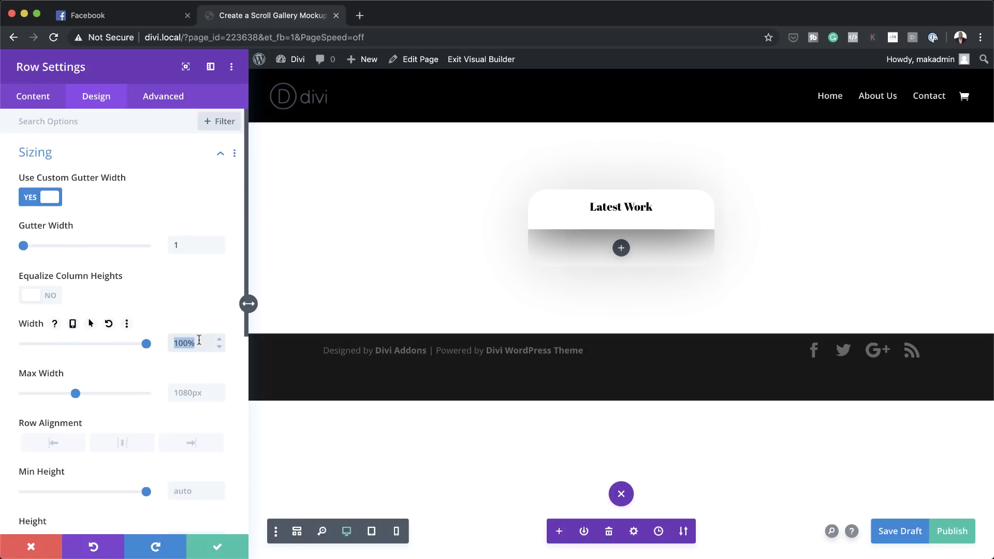
click(192, 394)
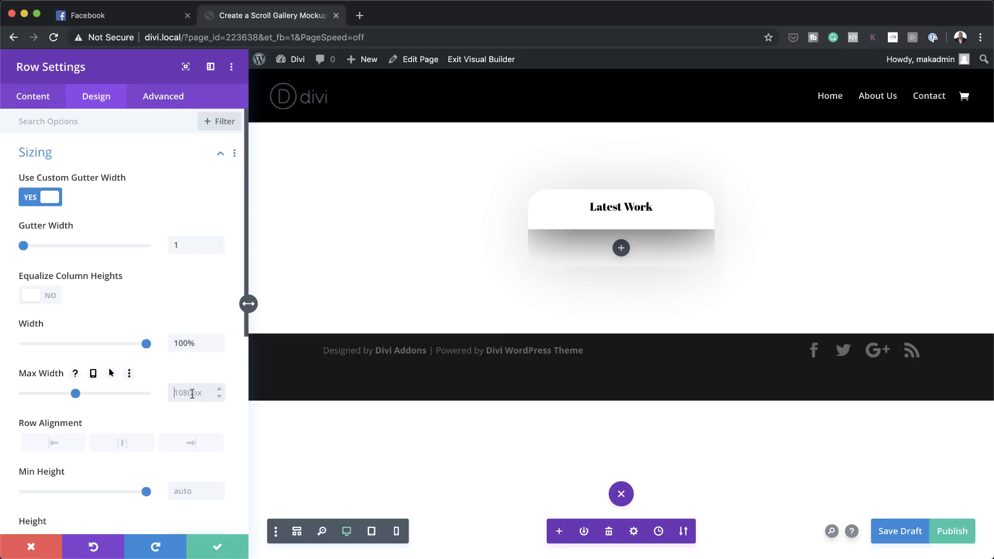
key(Return)
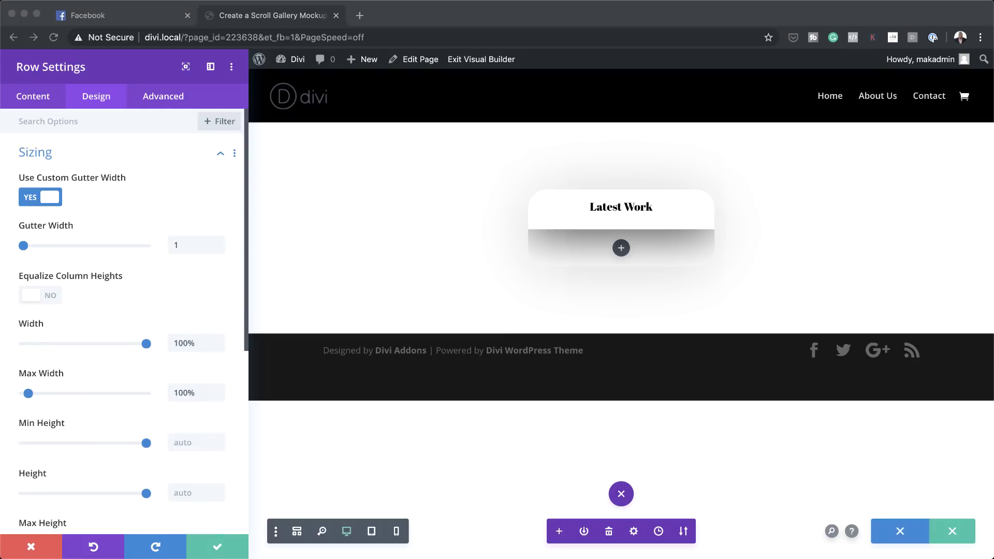
Set the new row's desktop height and maximum height to 38vw
scroll(196, 417, down, 2)
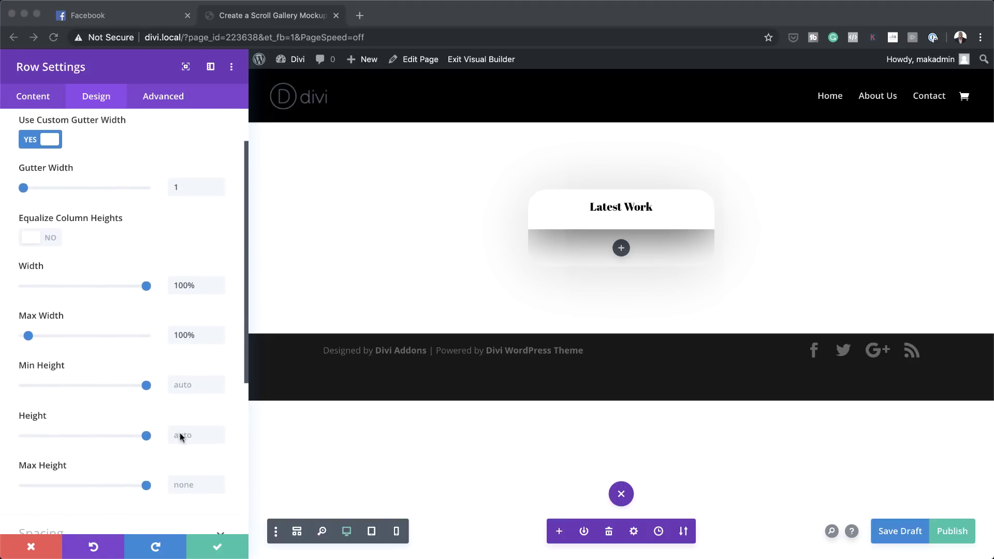
click(179, 433)
click(191, 433)
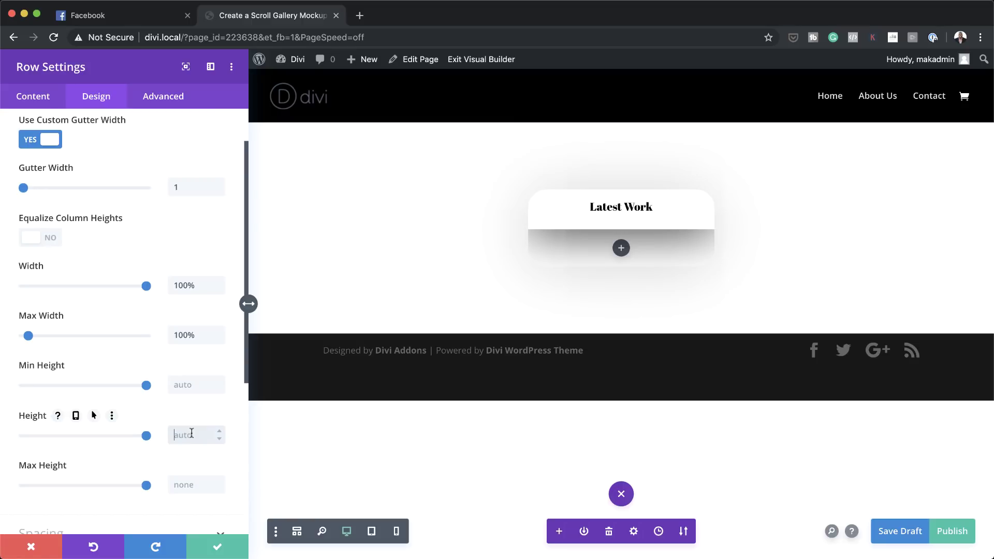
text(38vw)
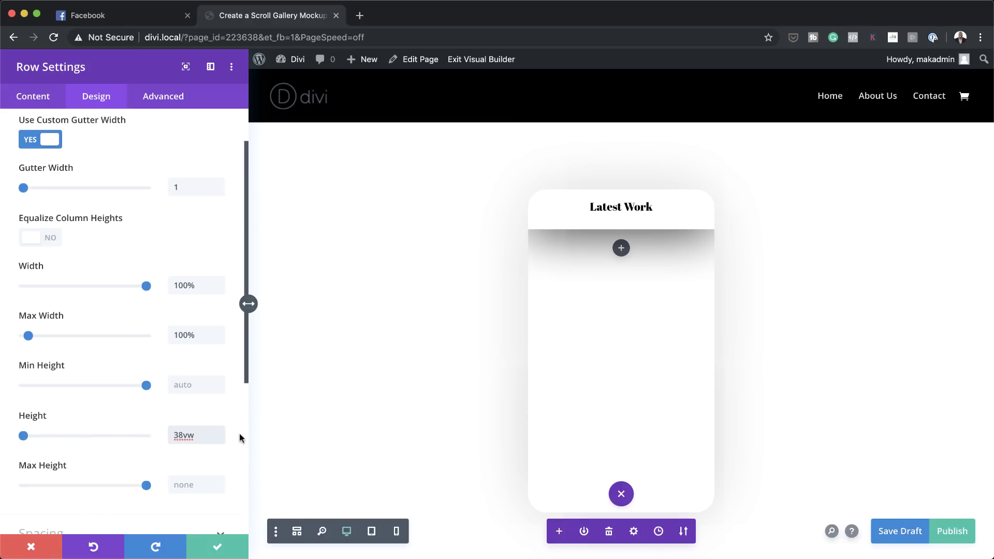
click(175, 484)
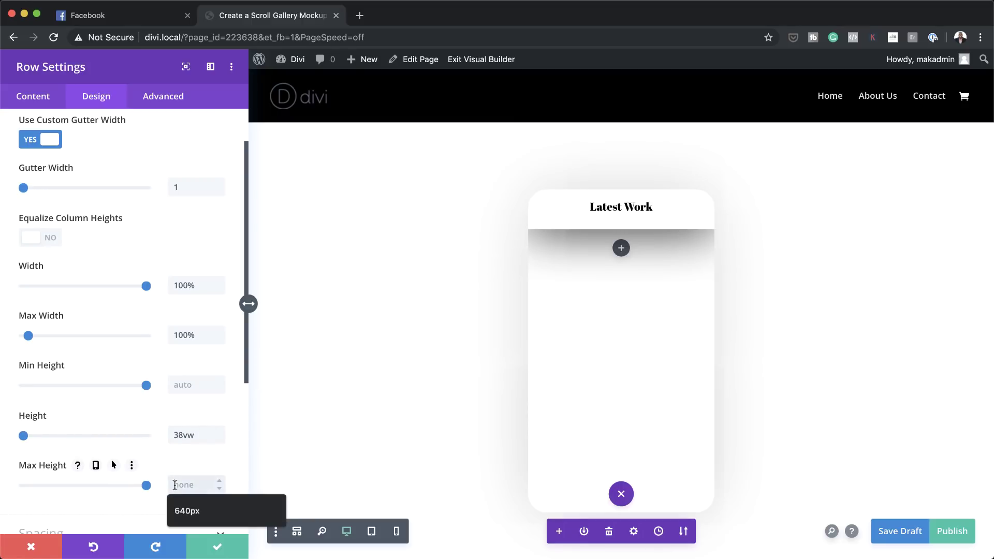
text(38vw)
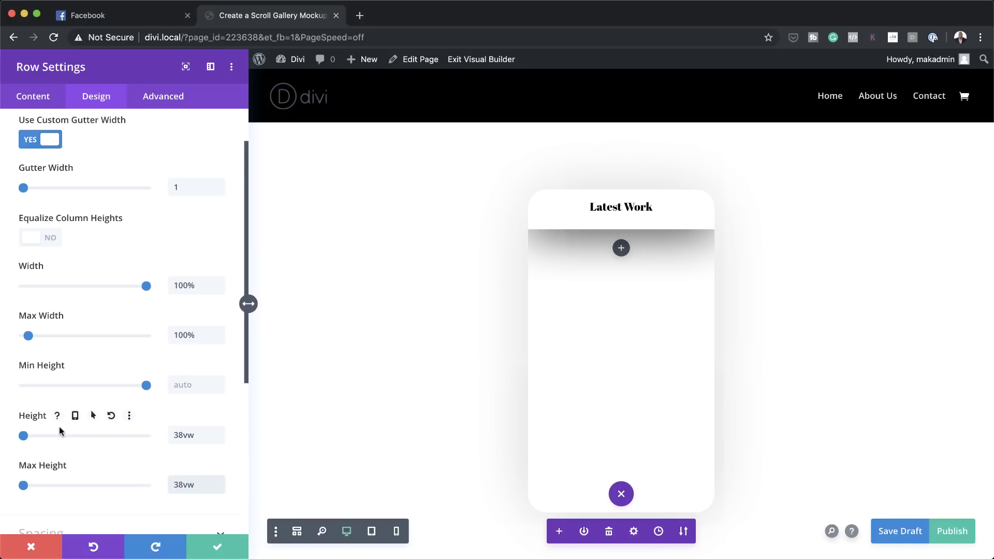
Enable responsive heights for the row and set 100vw for tablet and 120vw for phone
click(76, 416)
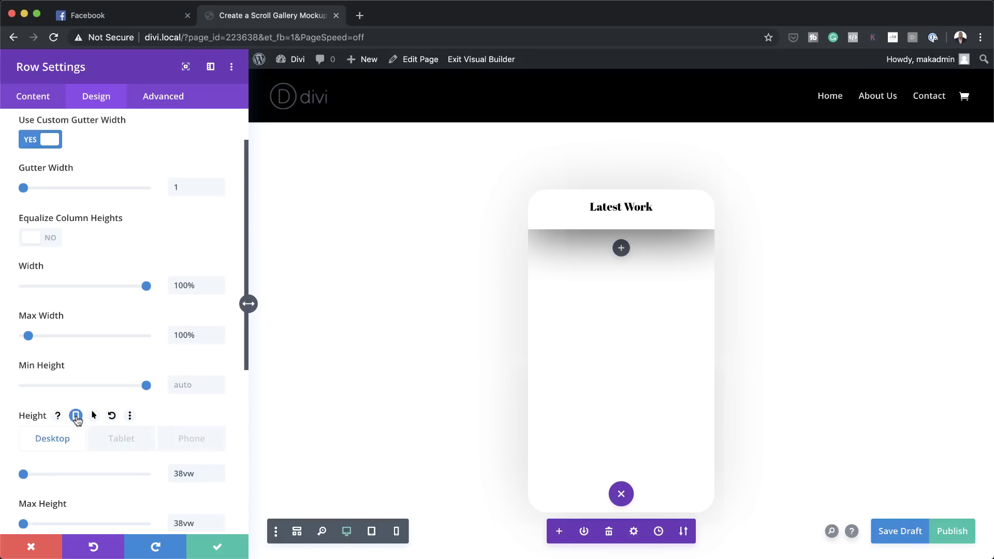
click(128, 440)
scroll(191, 472, down, 2)
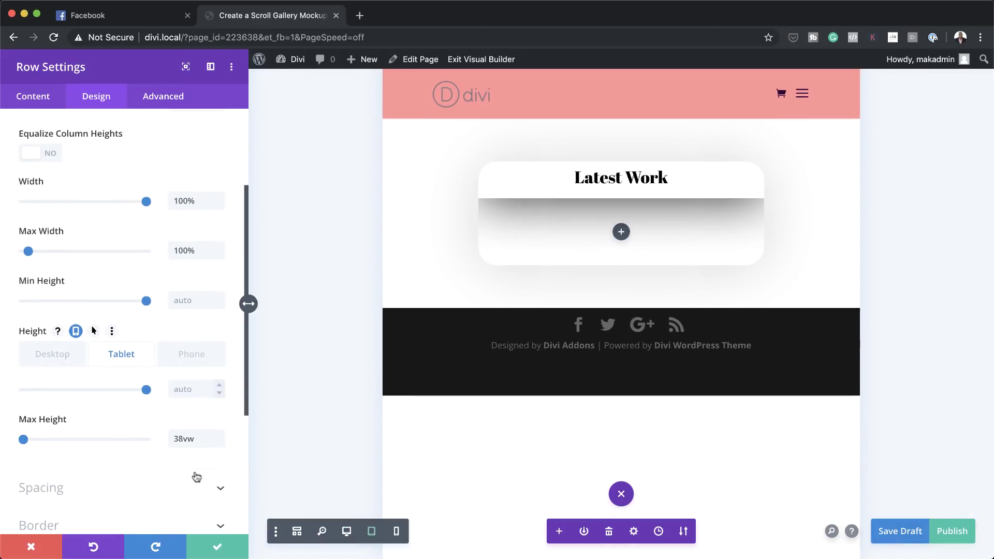
click(192, 391)
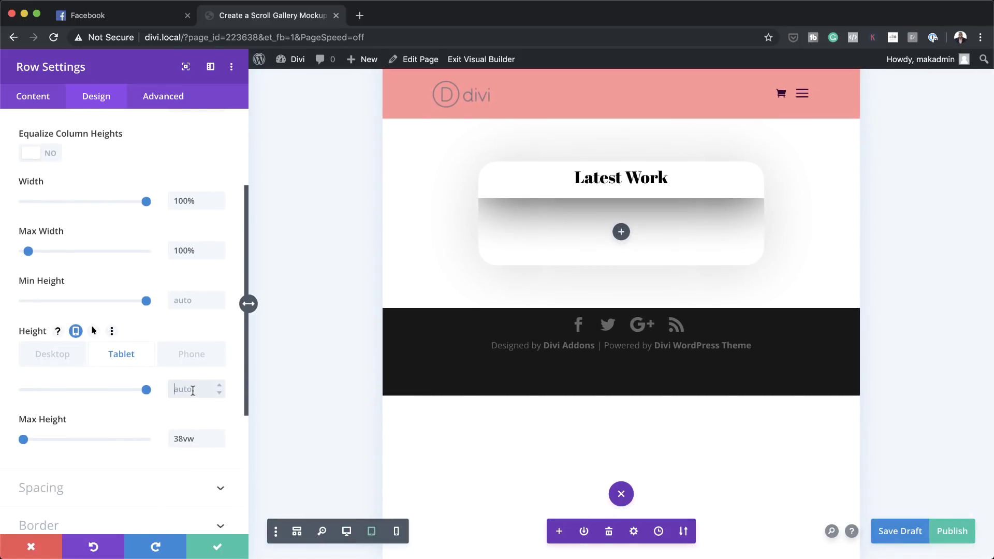
text(100vw)
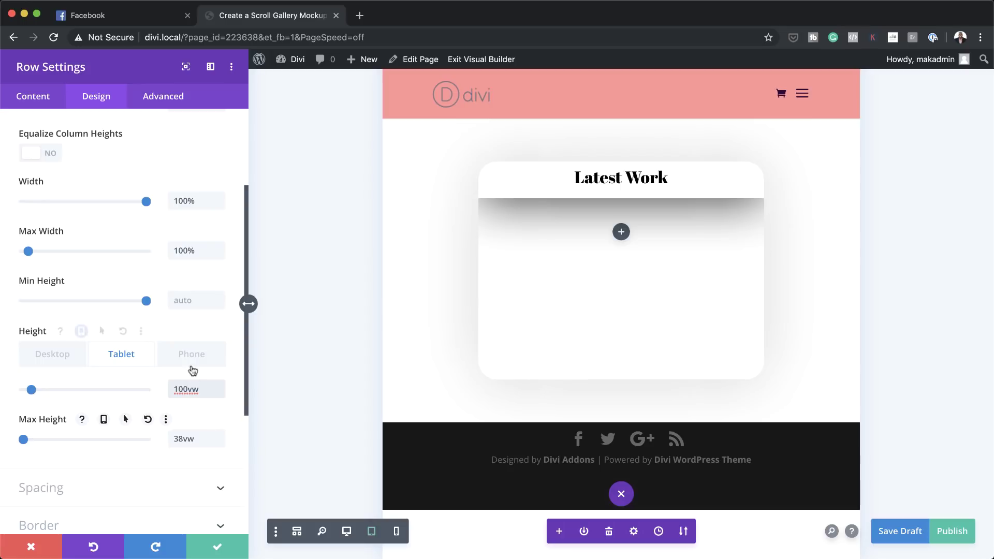
click(192, 356)
click(191, 389)
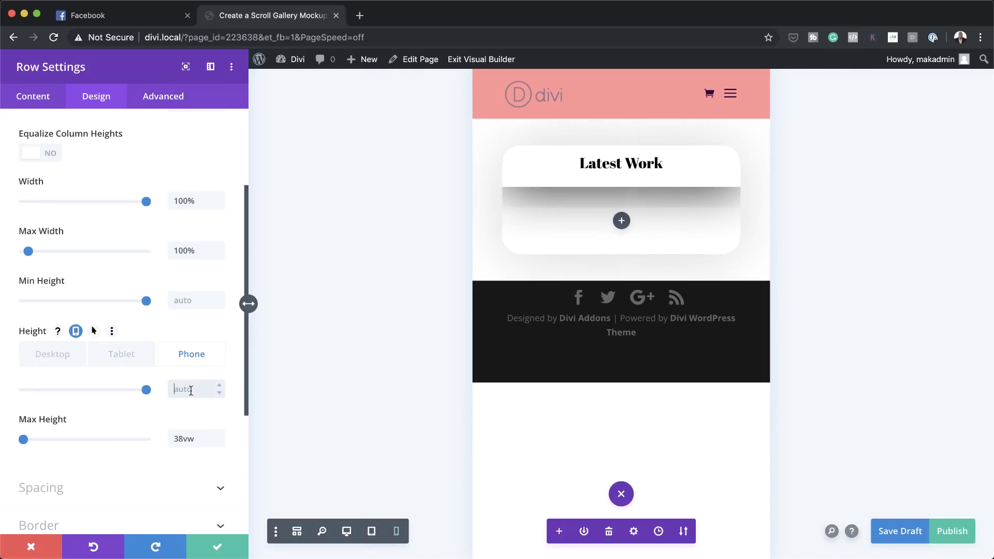
text(120vw)
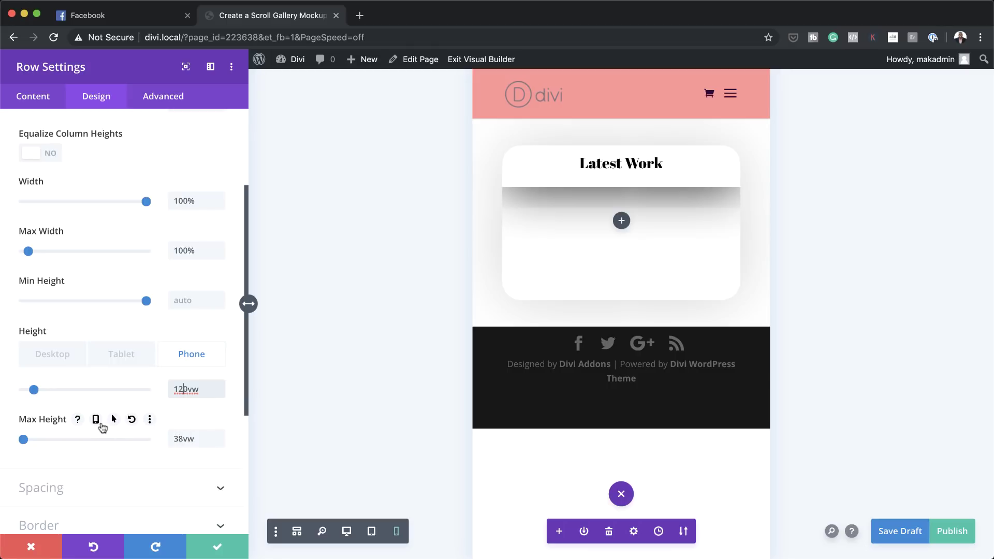
Enable responsive maximum heights for the row, set 100vw for phone and 38vw for tablet, and return to the desktop value
click(96, 421)
click(97, 421)
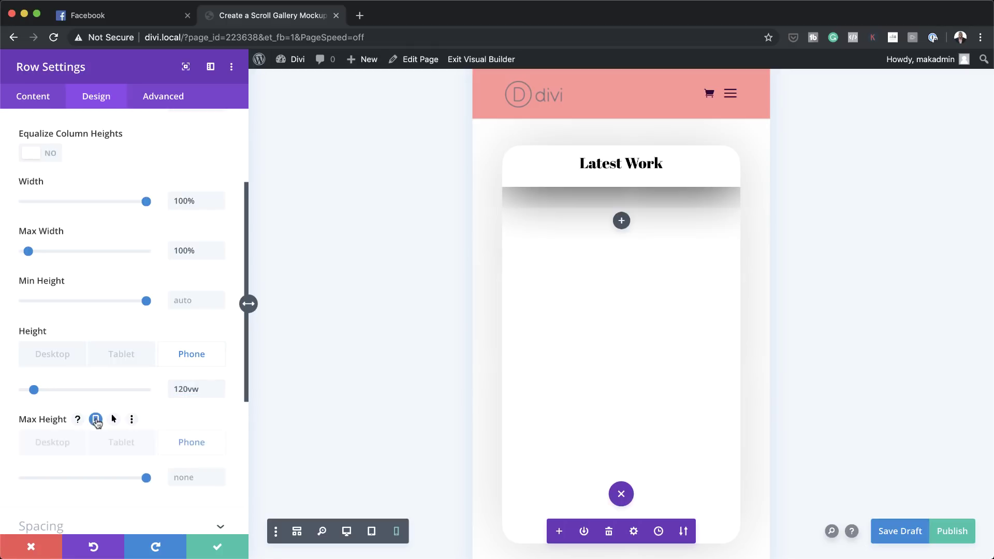
click(193, 474)
text(100vw)
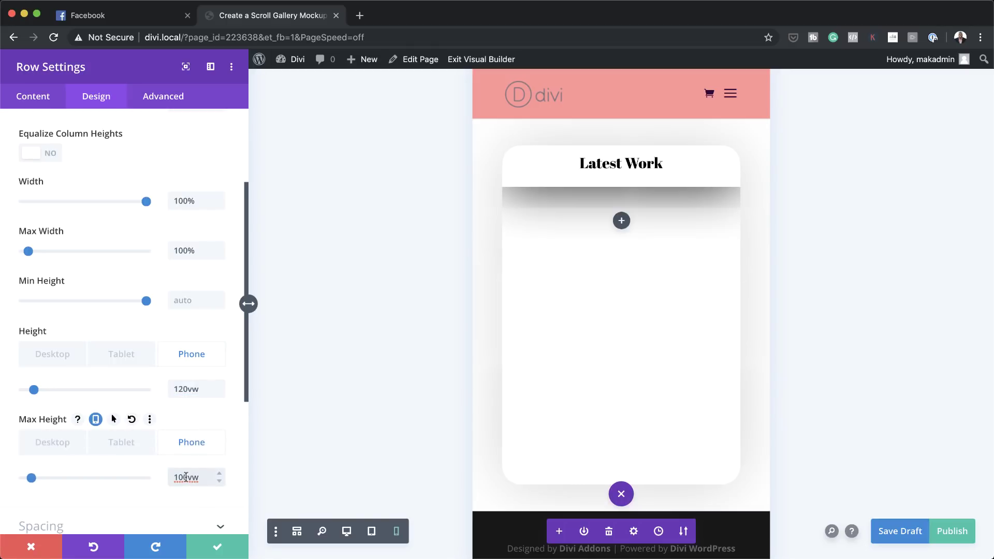
click(127, 450)
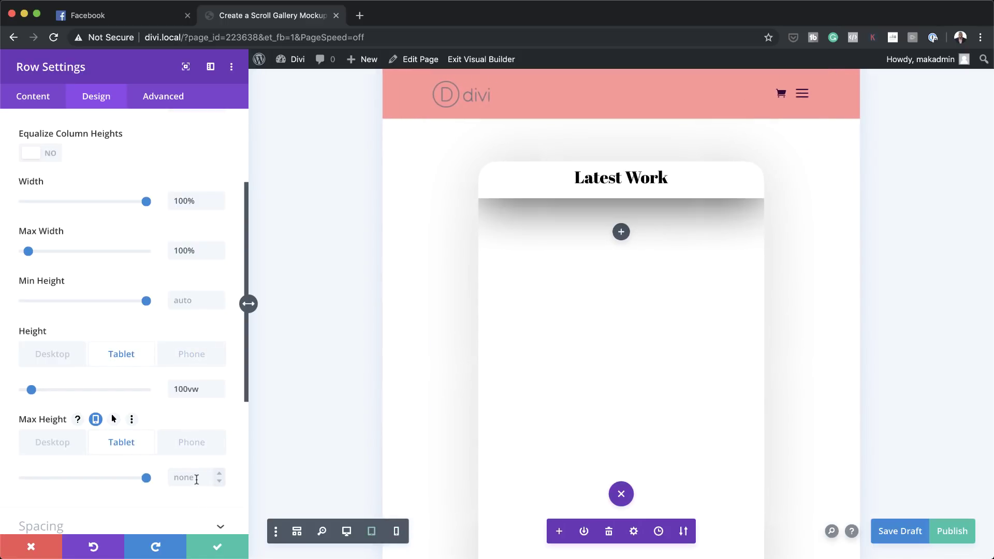
text(38vw)
click(52, 442)
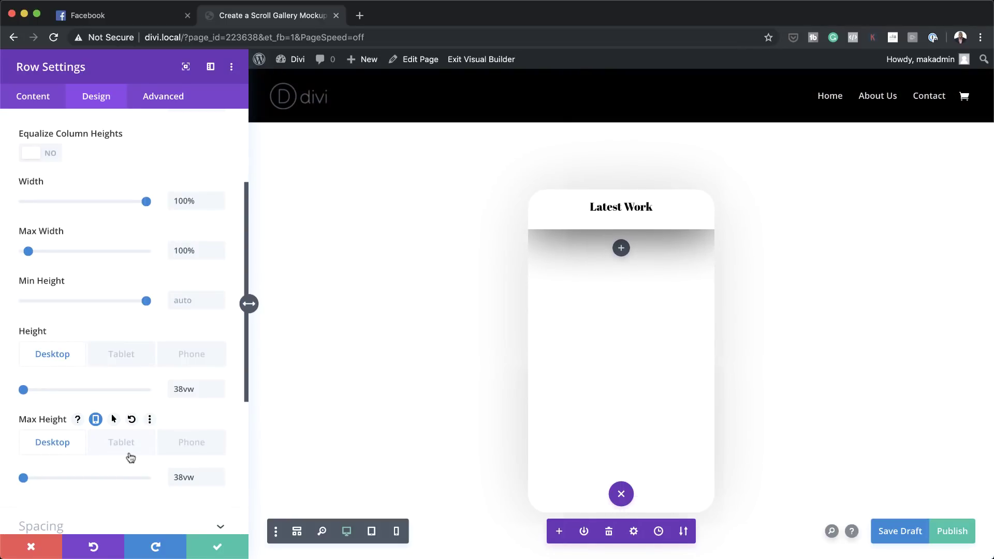
Set the gallery row's top and bottom padding to 0px
scroll(129, 456, down, 5)
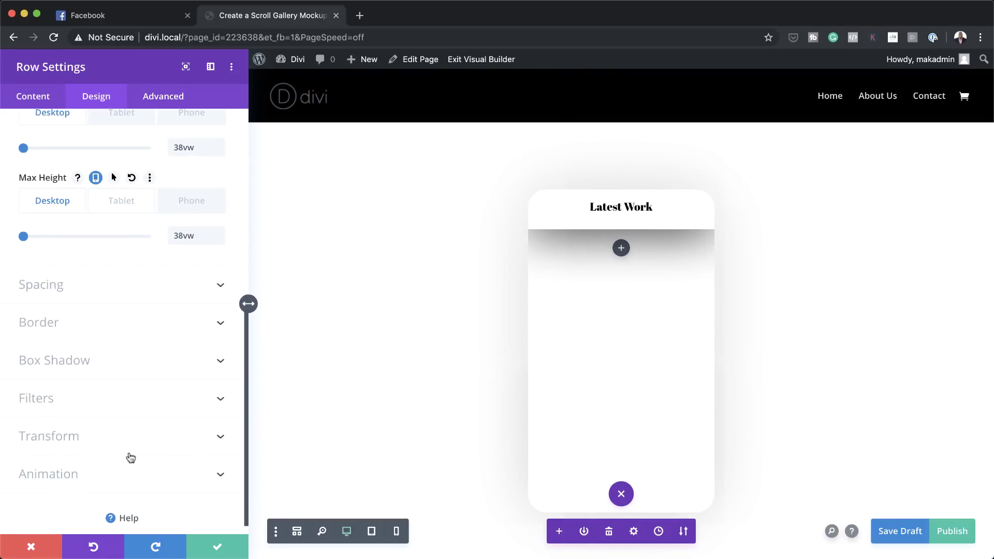
click(78, 286)
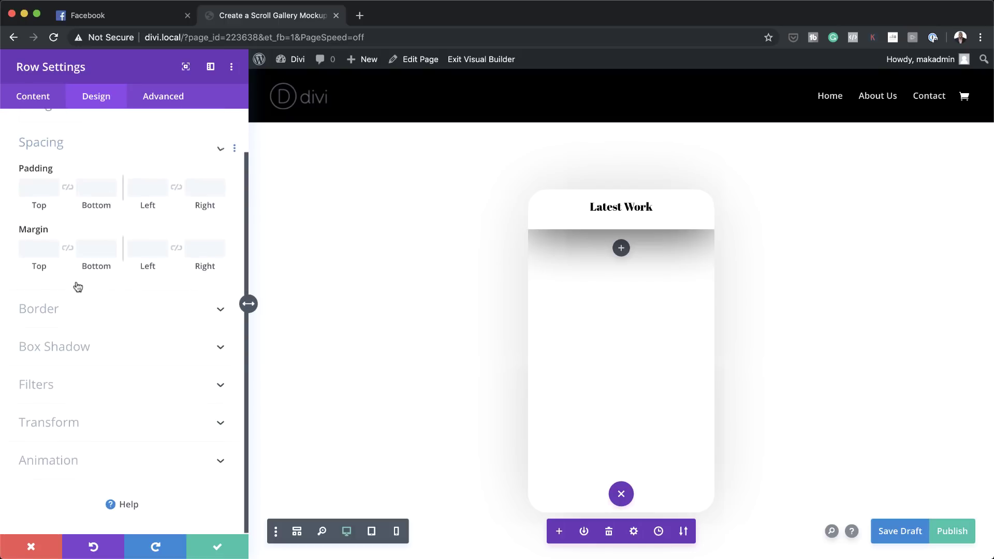
click(39, 184)
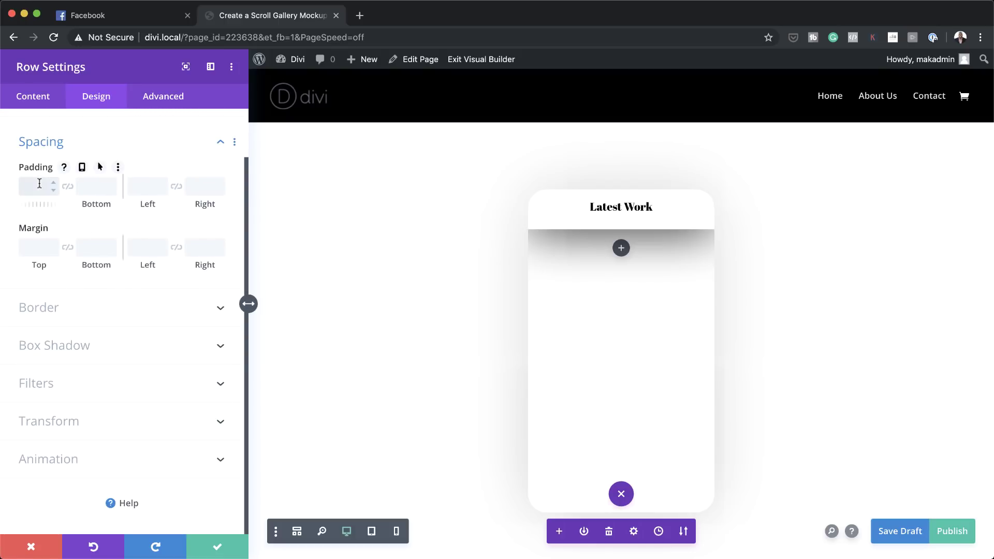
text(0)
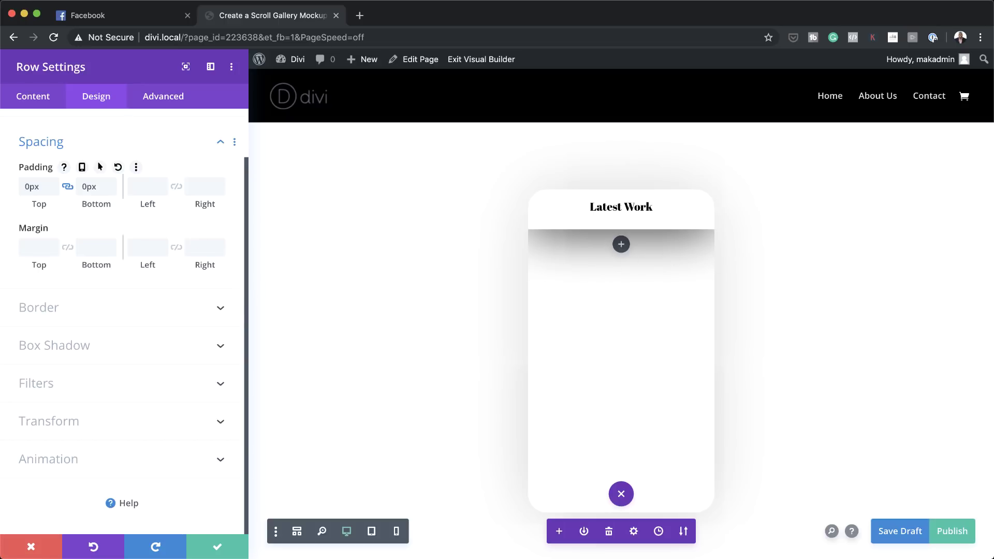
Set the gallery row's vertical overflow to Scroll and save the row settings
click(173, 102)
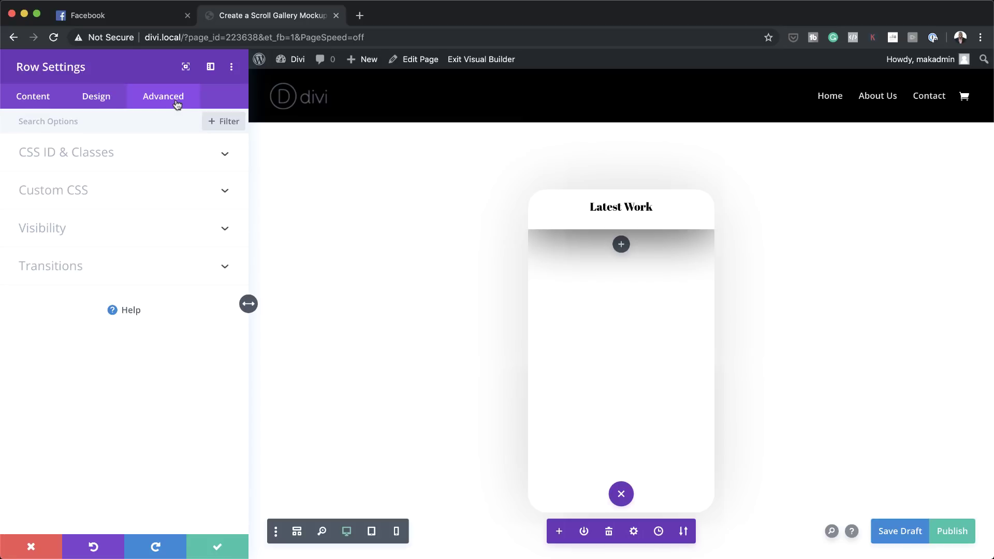
click(64, 230)
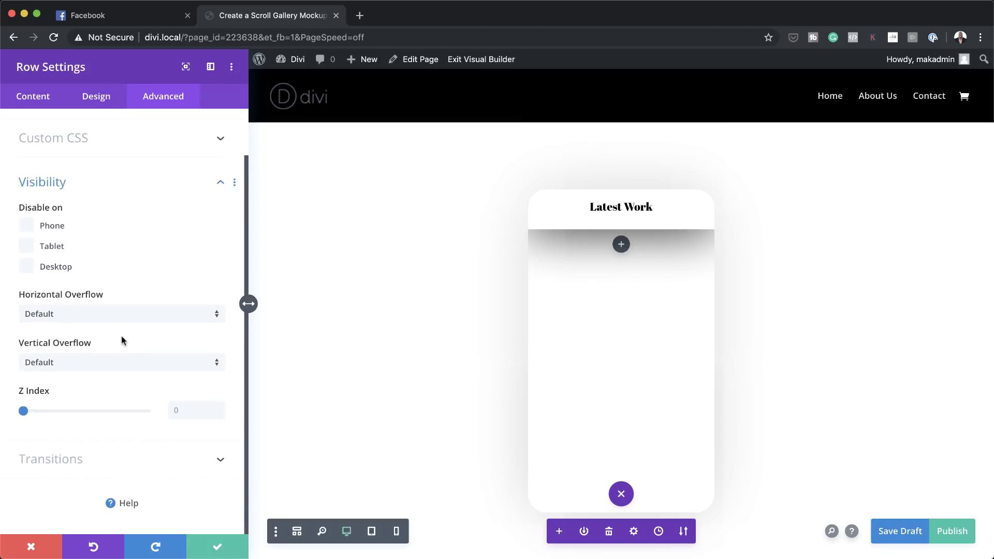
click(96, 362)
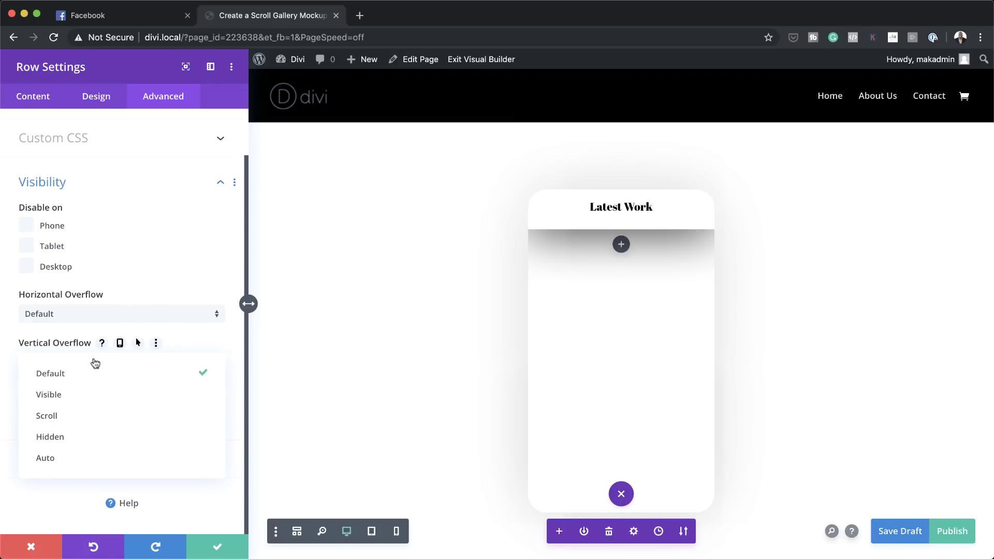
click(84, 415)
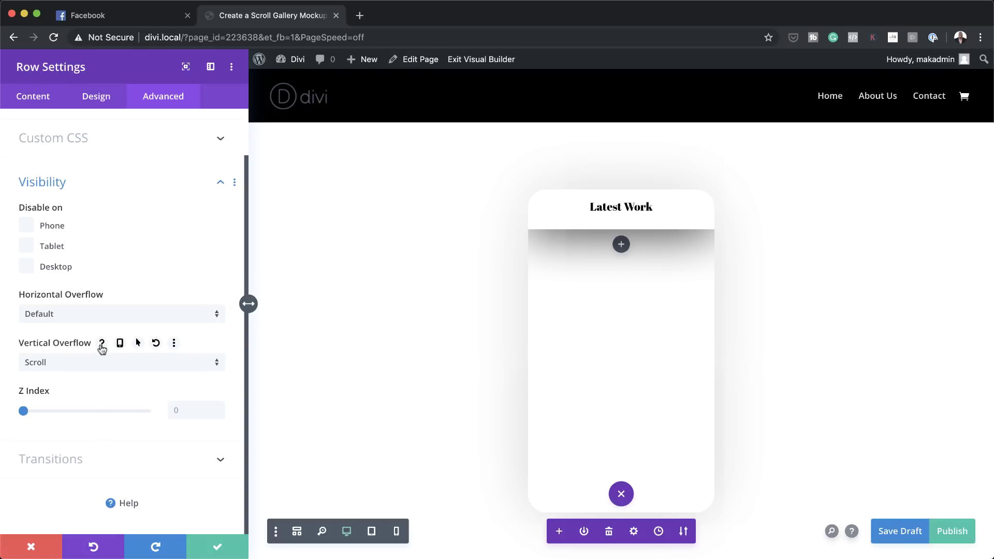
click(101, 344)
click(101, 345)
click(218, 548)
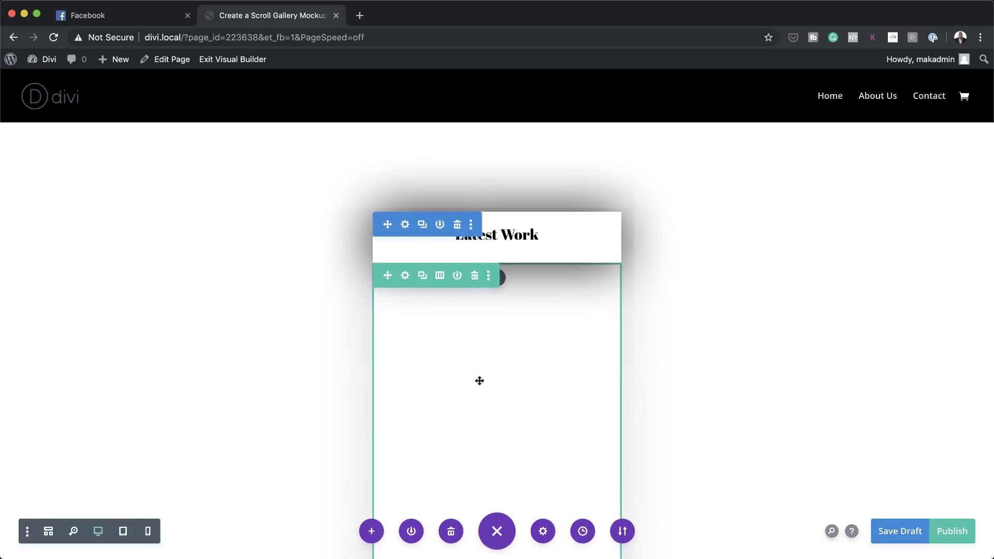
Add an Image module to the empty gallery row below the "Latest Work" heading
scroll(494, 410, down, 5)
scroll(494, 411, up, 3)
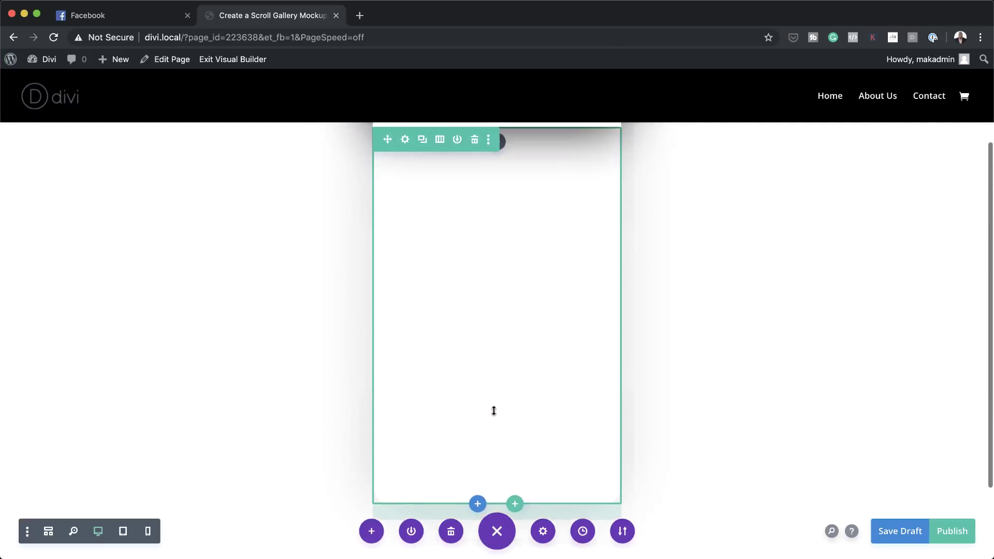
scroll(494, 411, up, 2)
click(497, 267)
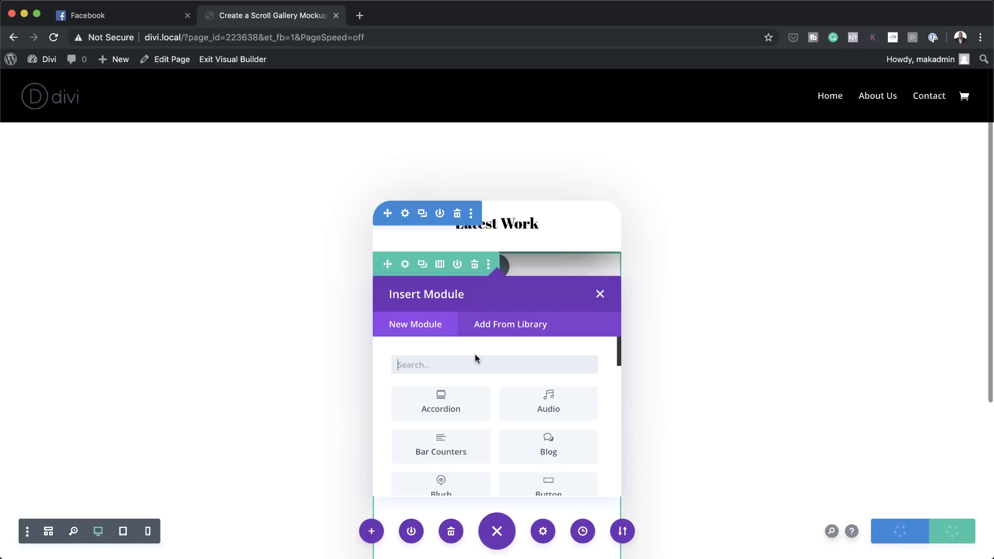
text(image)
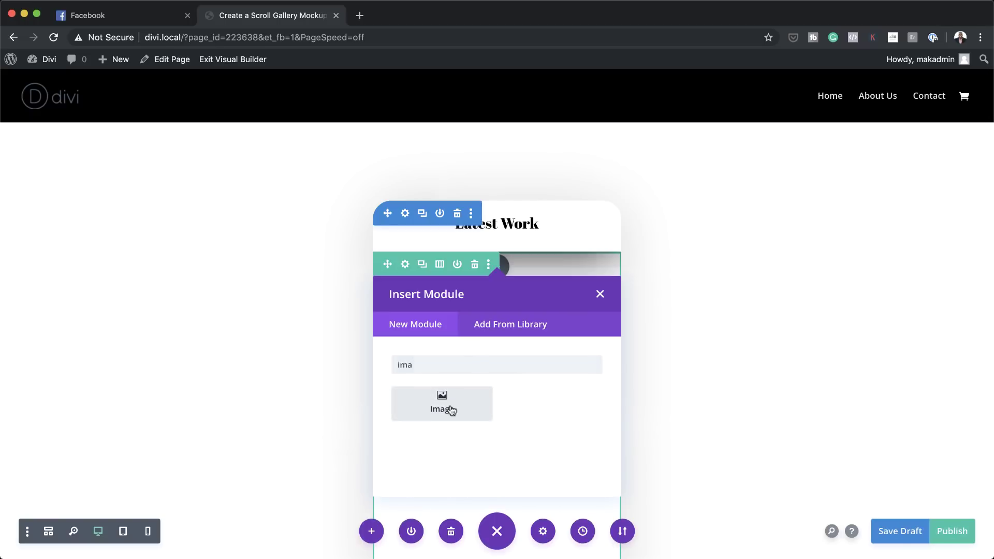
click(448, 407)
Load the bride-with-bouquet photo weddin-planner-02.jpg from the media library into the new image module
click(132, 237)
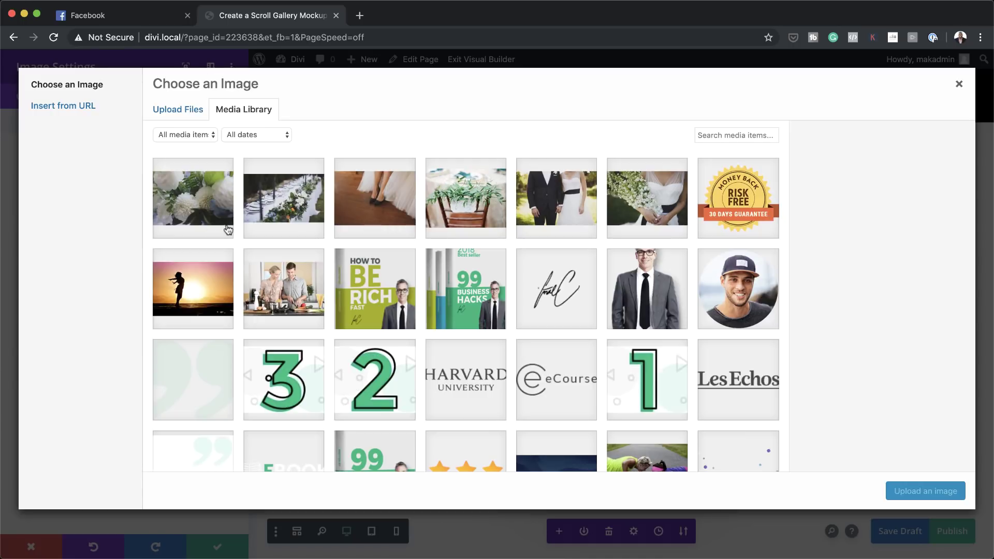
click(662, 193)
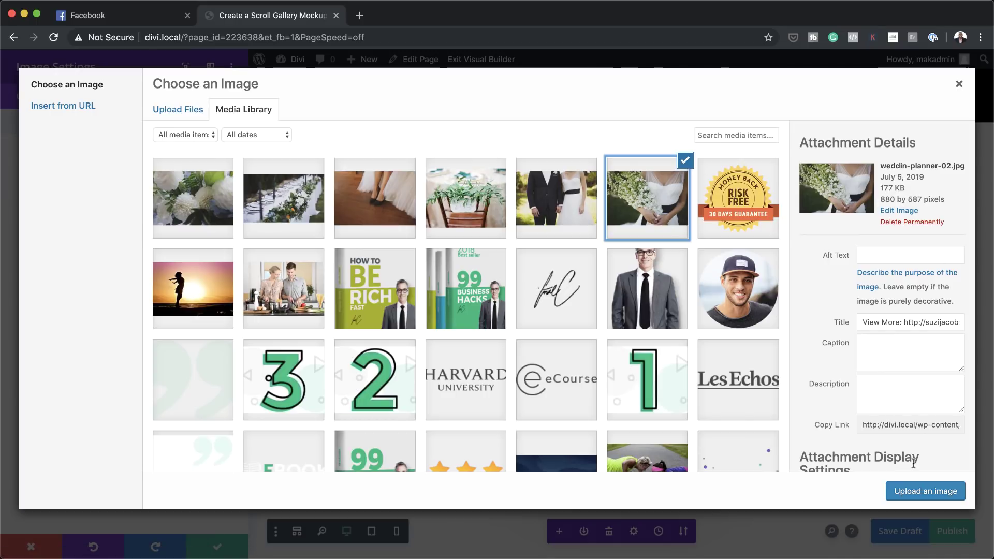
click(921, 493)
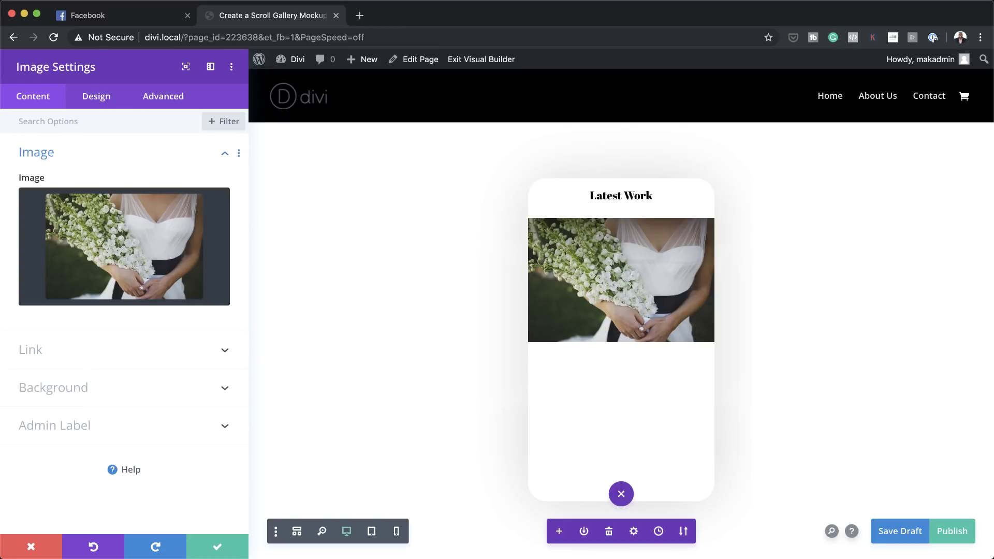
Force the image to full width, give it a bottom margin of 1vw and save the module
click(96, 100)
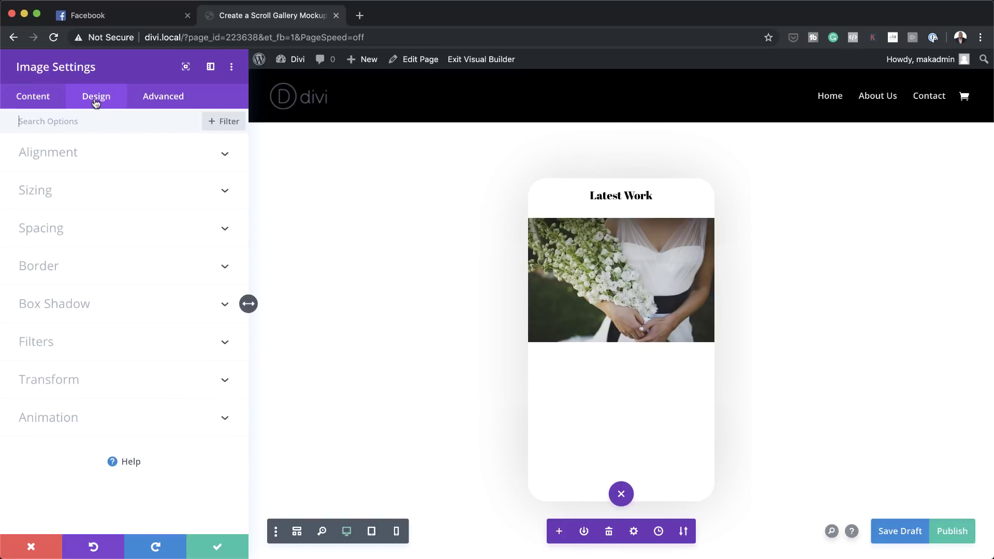
click(46, 192)
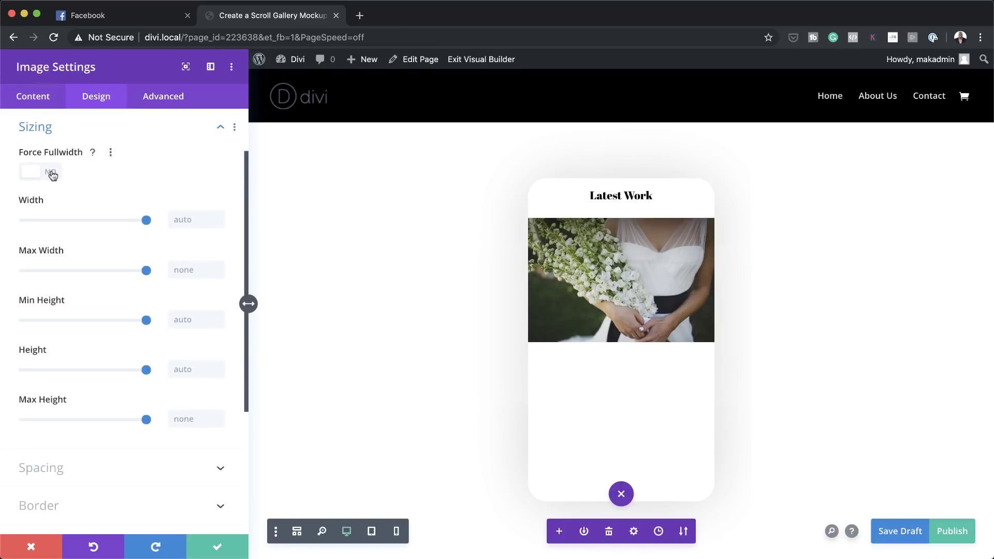
click(53, 175)
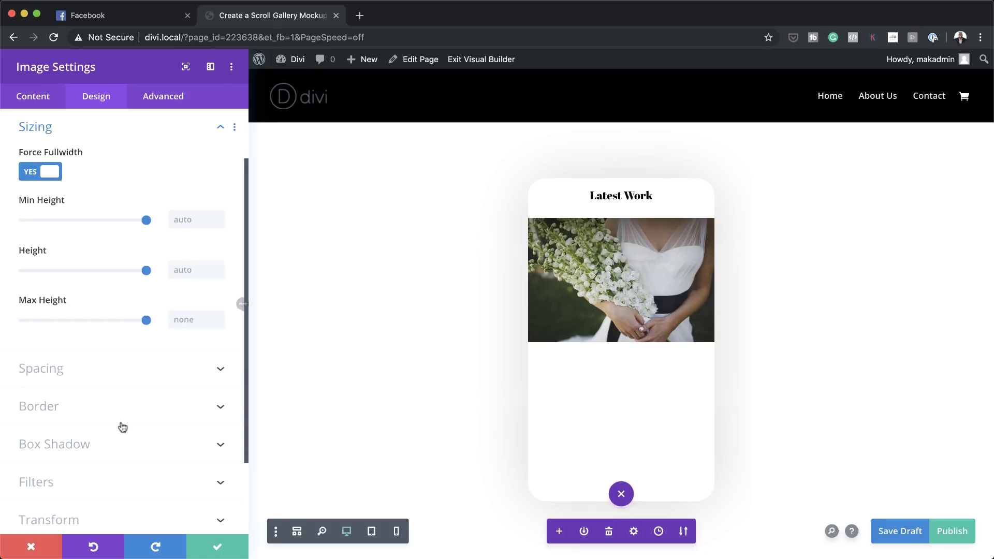
scroll(79, 413, down, 1)
click(61, 357)
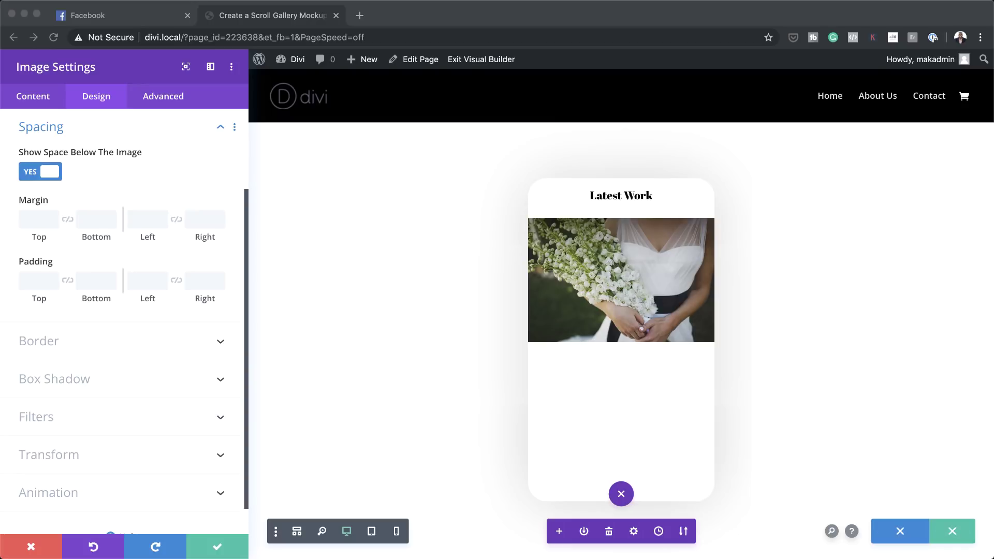
text(1vw)
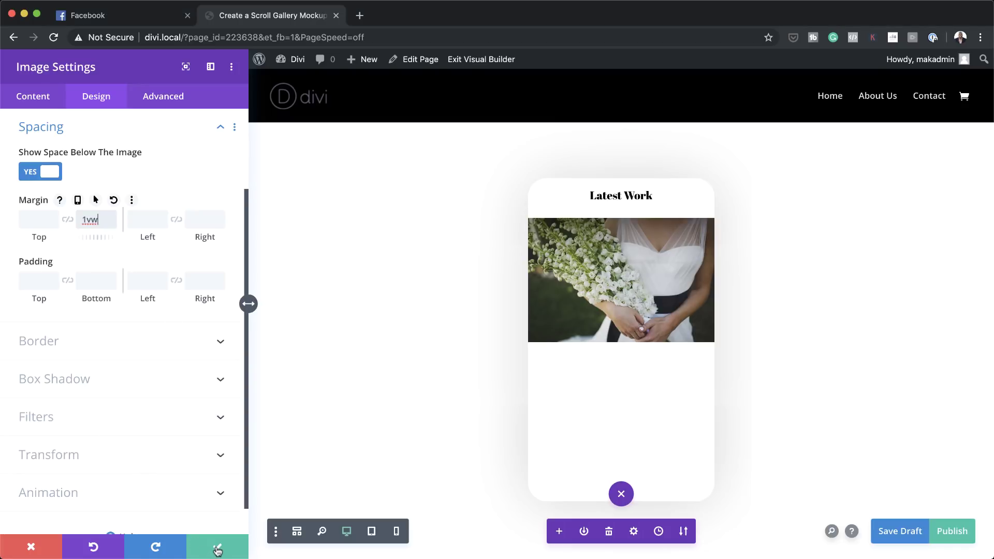
click(217, 549)
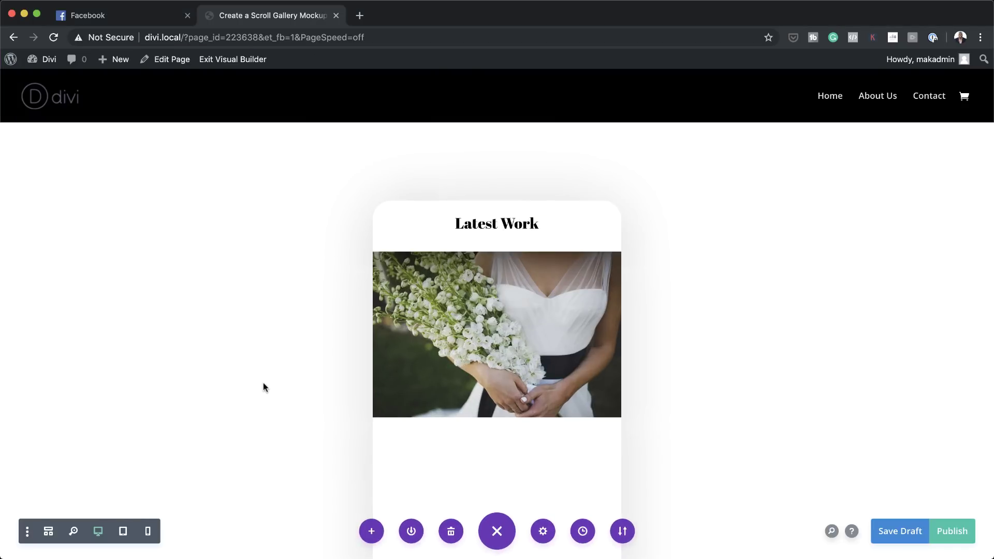
Duplicate the image module four times in the wireframe view and return to the desktop view
mouse_move(460, 384)
click(48, 533)
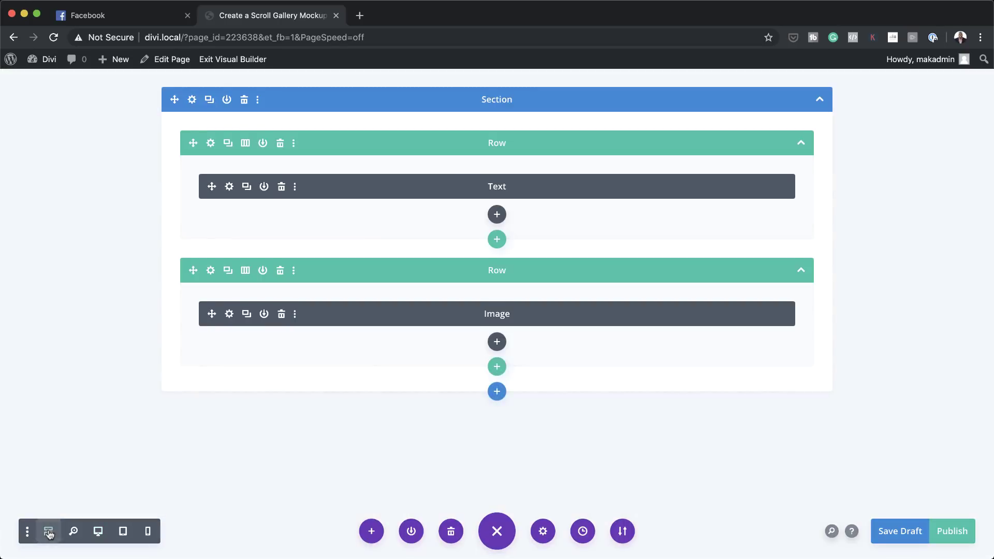
click(247, 315)
click(247, 315)
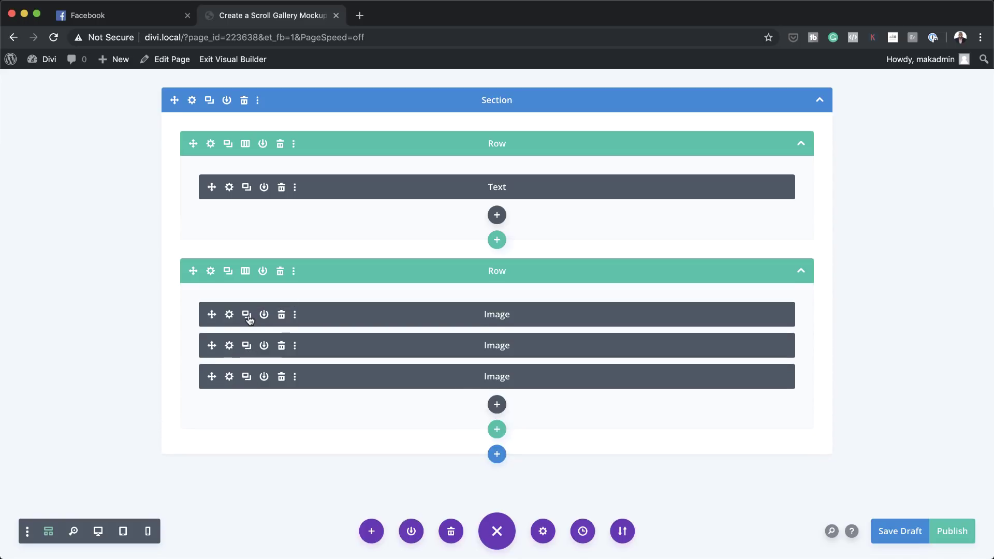
click(246, 315)
click(247, 315)
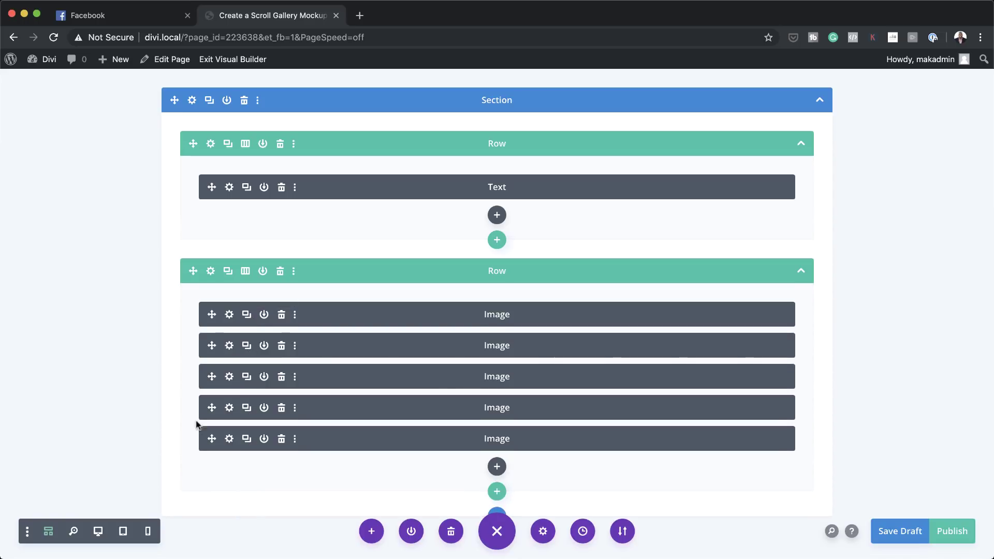
click(98, 532)
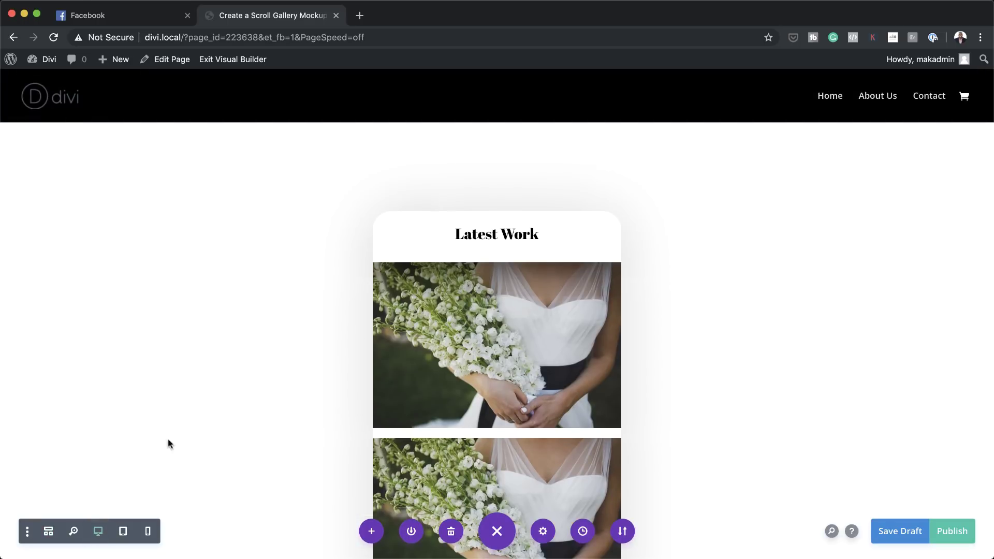
Replace the second gallery image with weddin-planner-05.jpg from the media library and save the module
scroll(322, 412, down, 5)
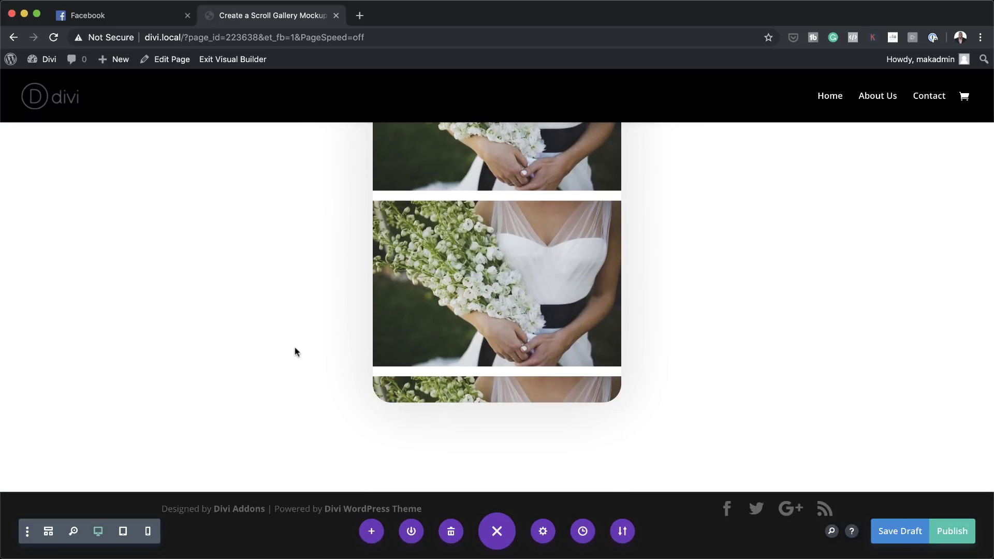
scroll(717, 357, up, 3)
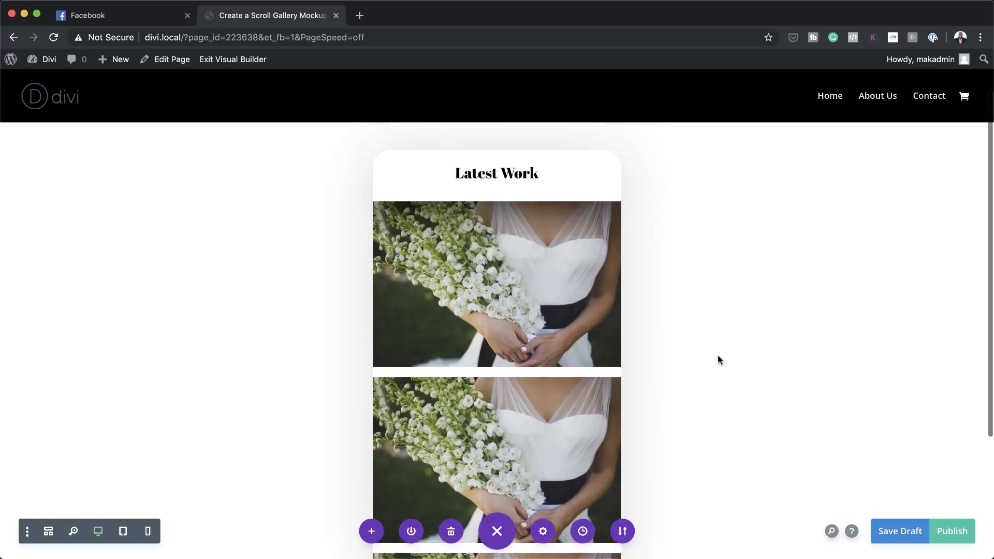
scroll(718, 357, down, 3)
mouse_move(442, 234)
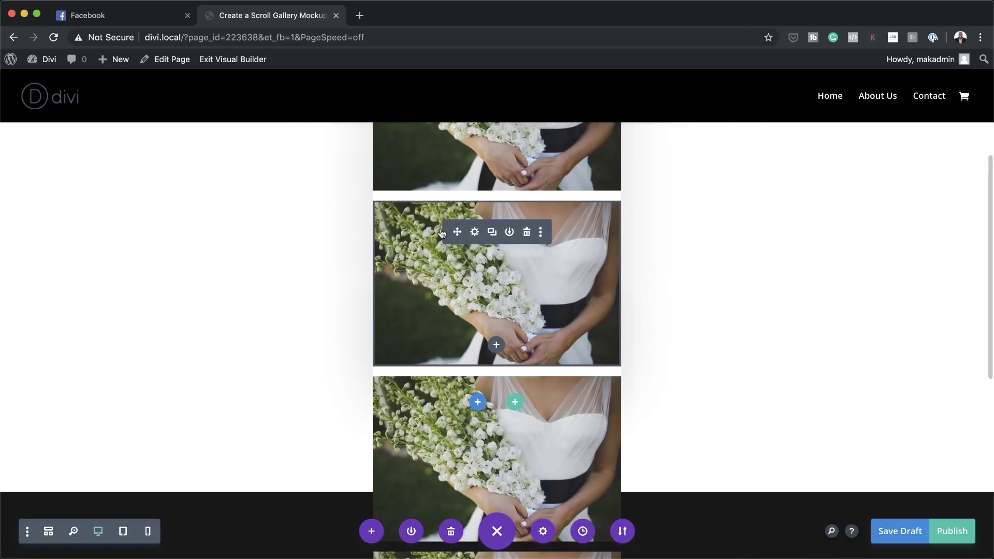
click(474, 232)
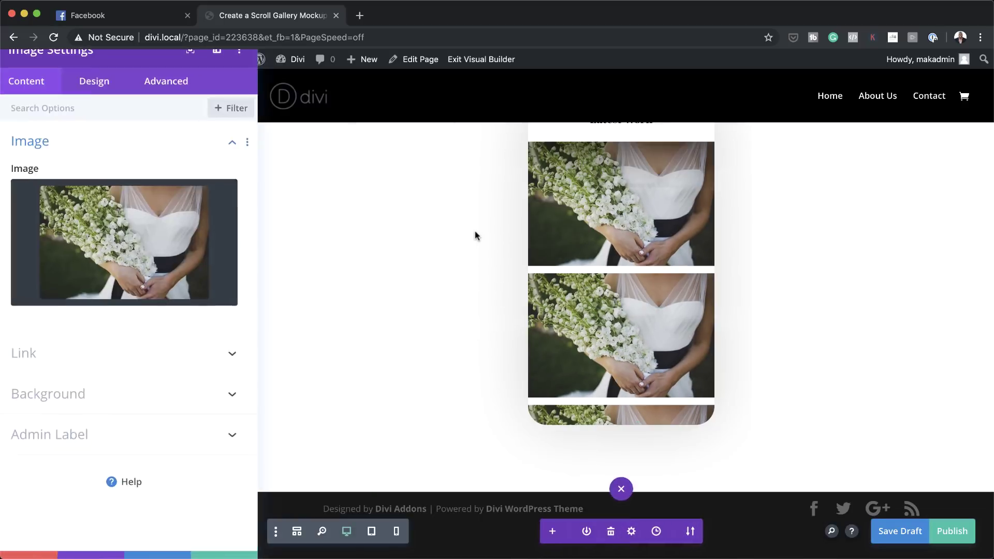
click(118, 239)
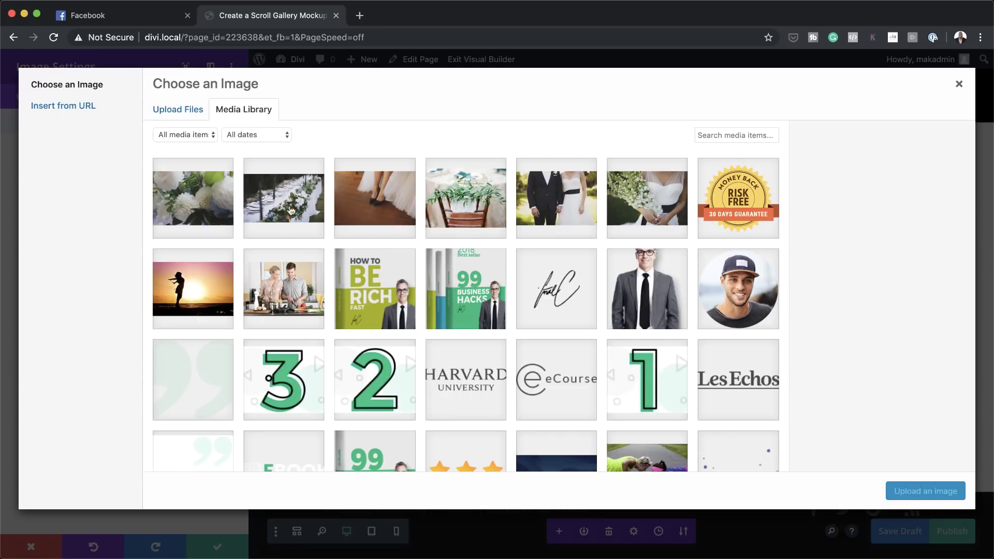
click(386, 201)
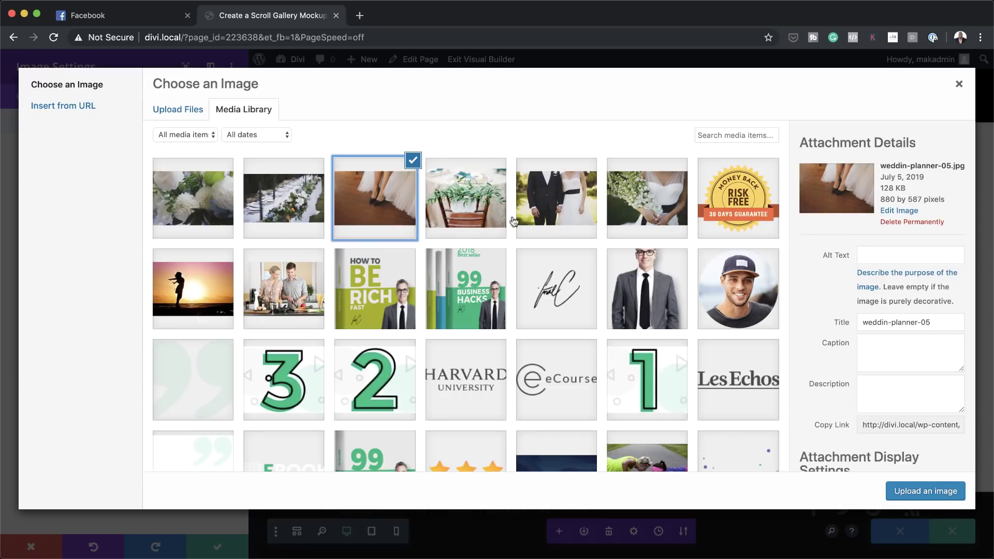
click(925, 490)
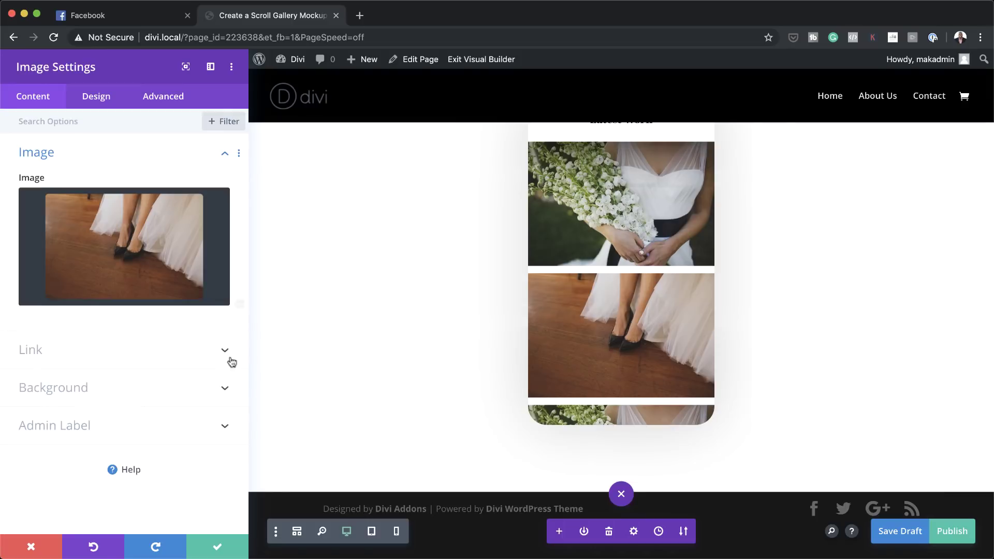
click(228, 544)
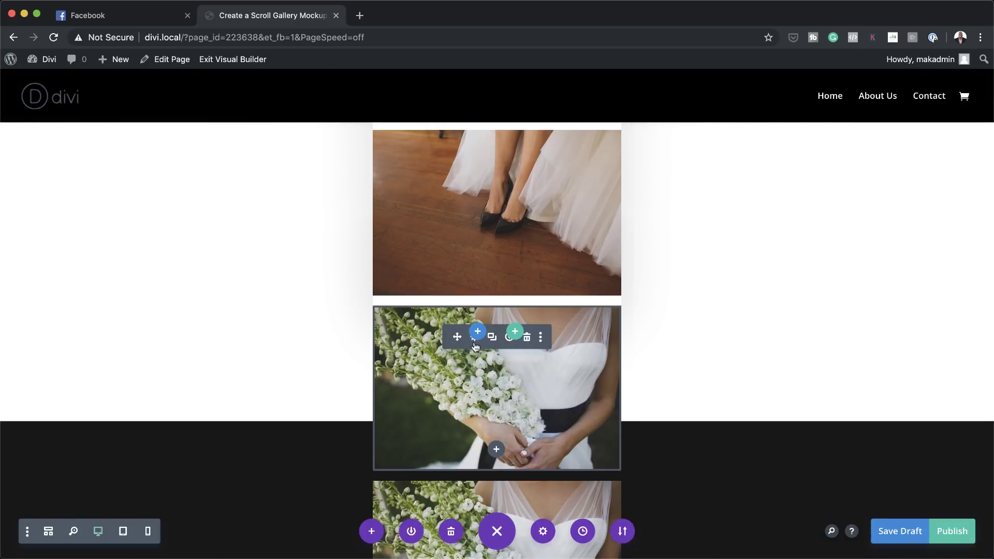
Replace the third gallery image with the media library photo of the flower-decorated dining table
click(474, 339)
click(129, 266)
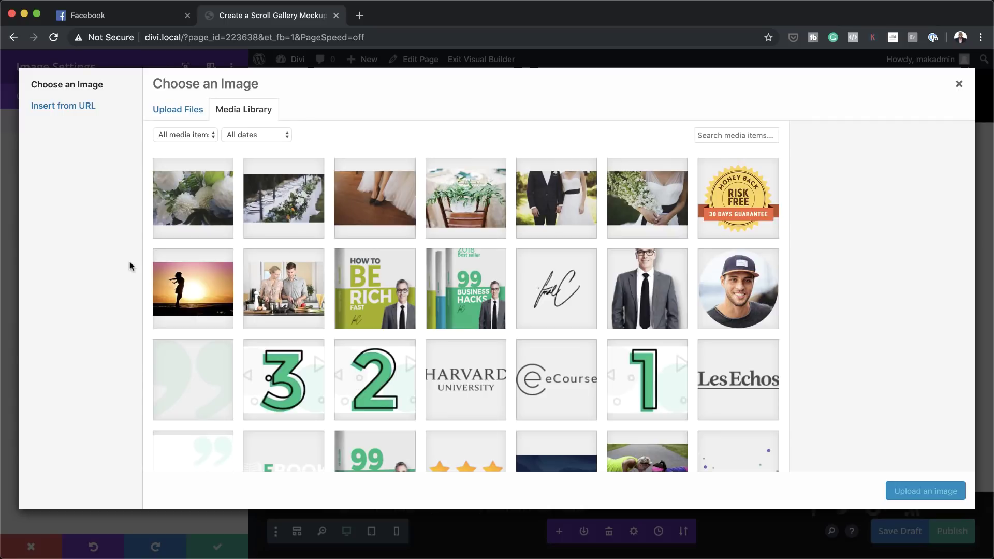
click(300, 203)
click(899, 486)
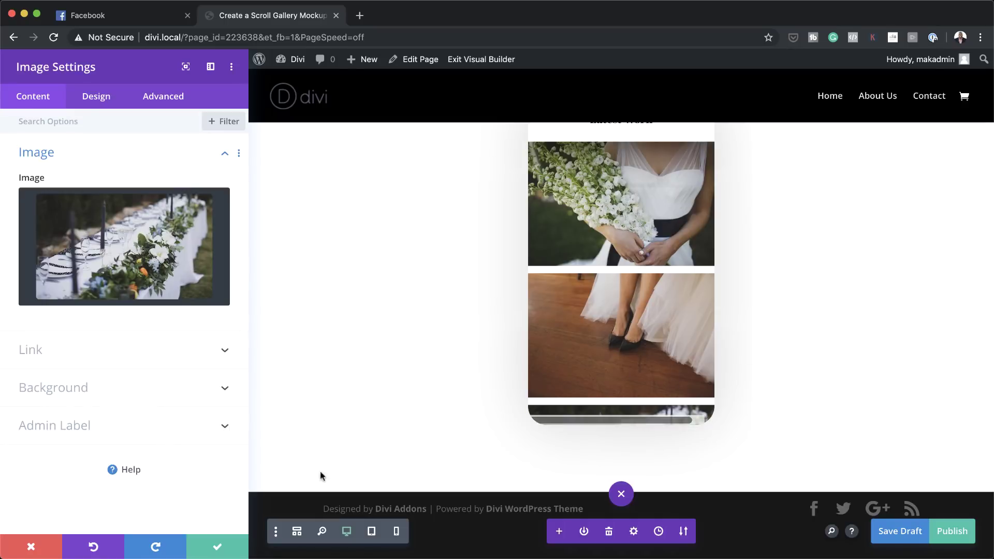
Save the third gallery image's module, then replace the last gallery image with weddin-planner-12.jpg from the media library
click(222, 548)
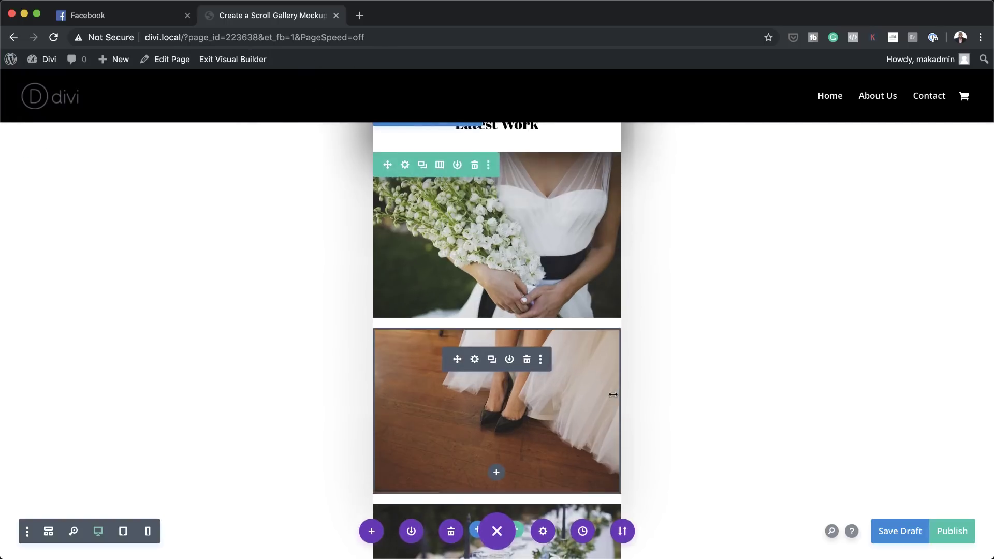
scroll(613, 394, down, 8)
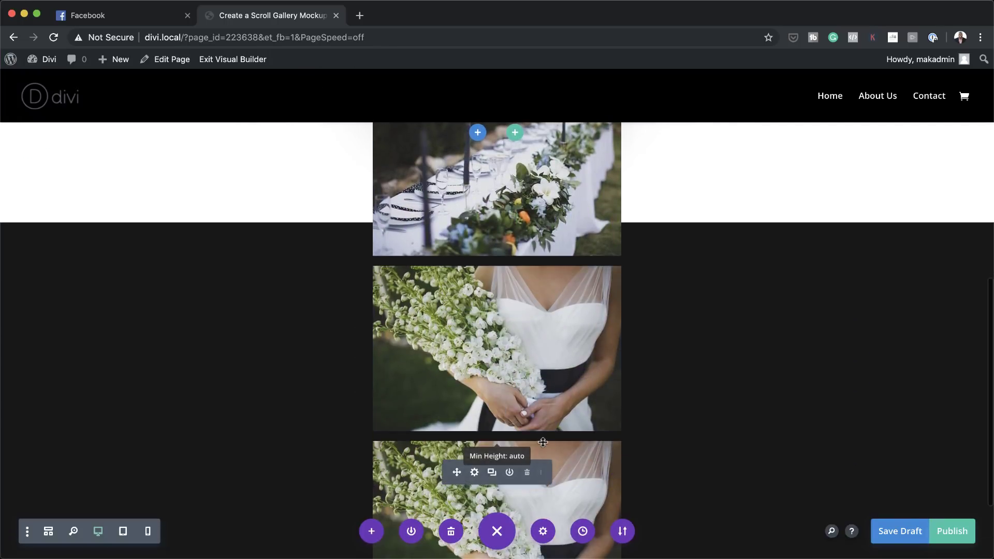
scroll(542, 441, down, 1)
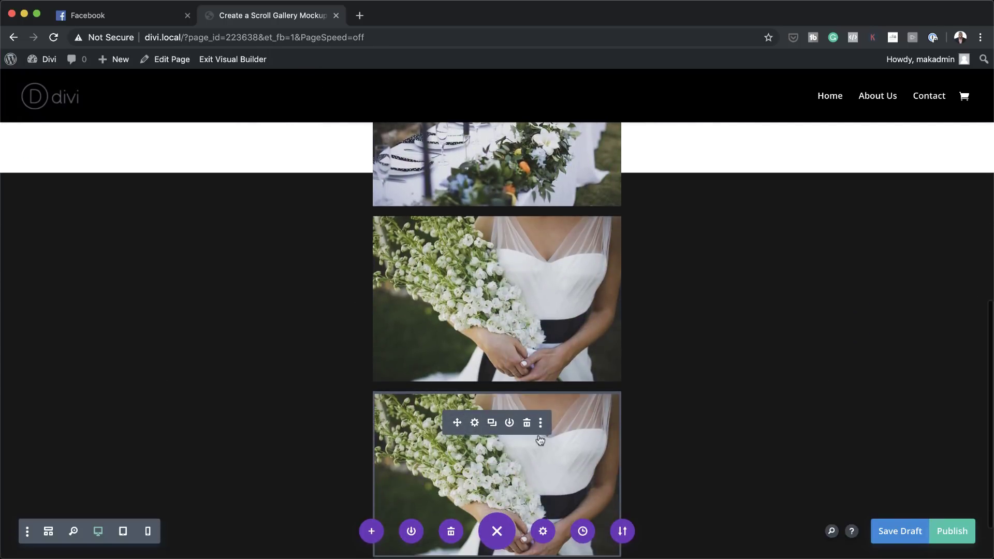
click(475, 423)
click(163, 251)
click(216, 205)
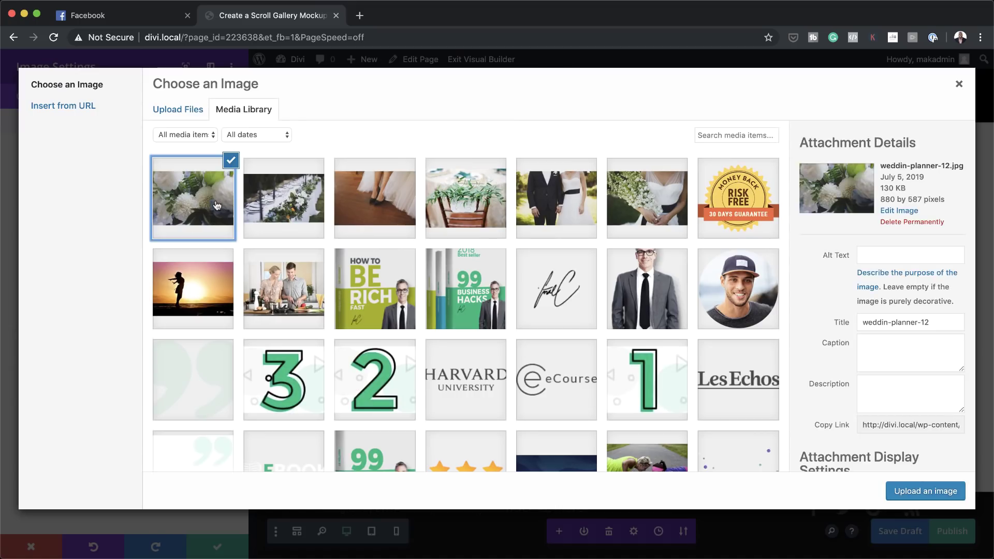
click(888, 496)
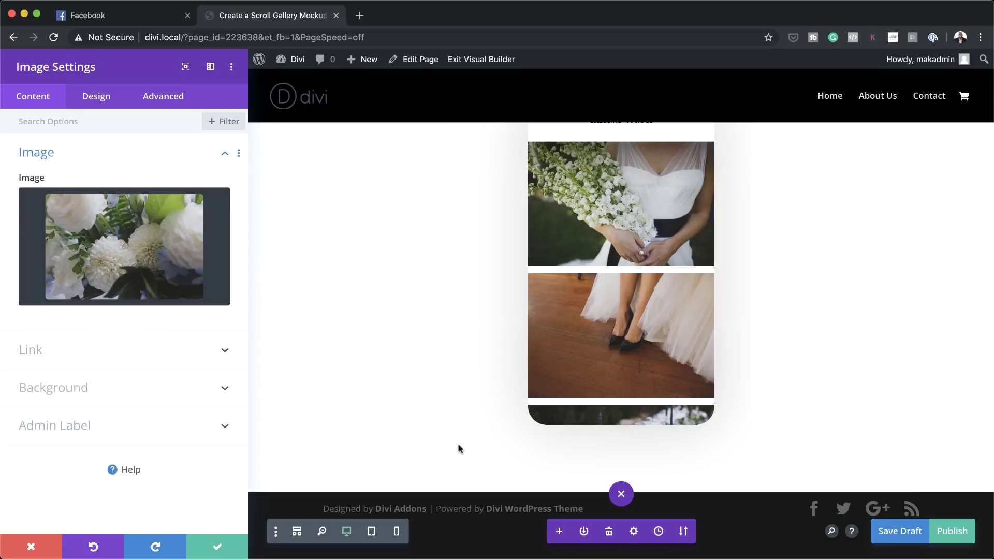
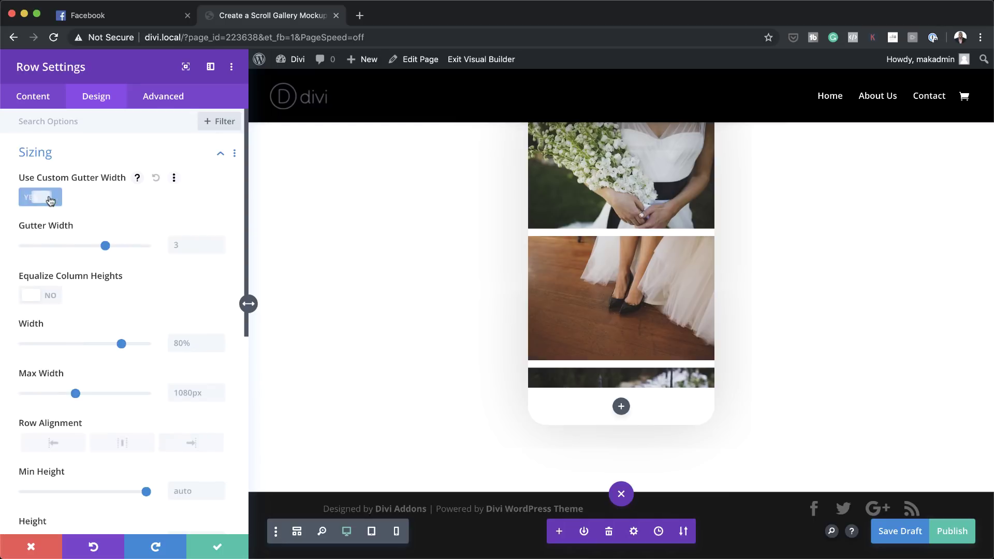
Set the button row's gutter width to 1, its width to 100% and its max width to 100%
drag(68, 247, 12, 248)
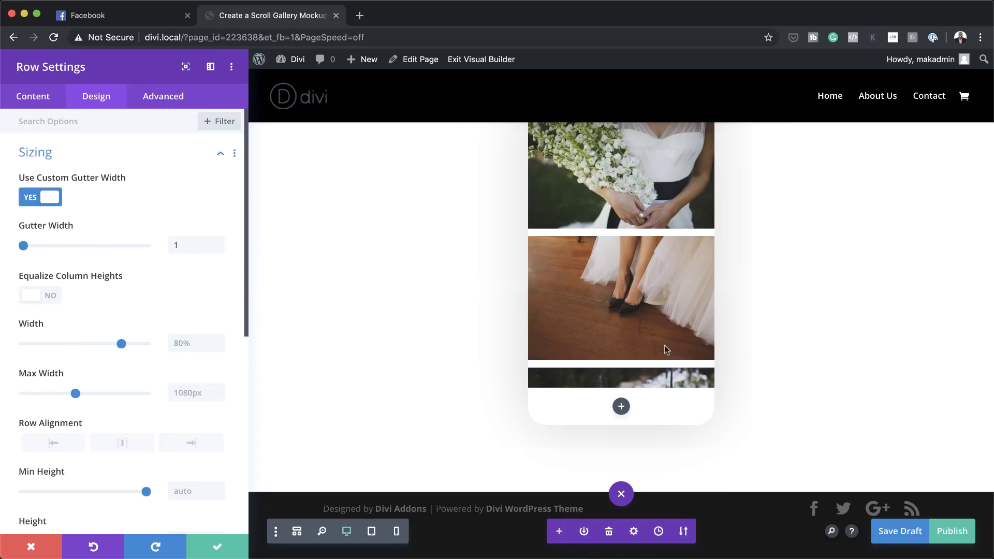
drag(121, 343, 191, 350)
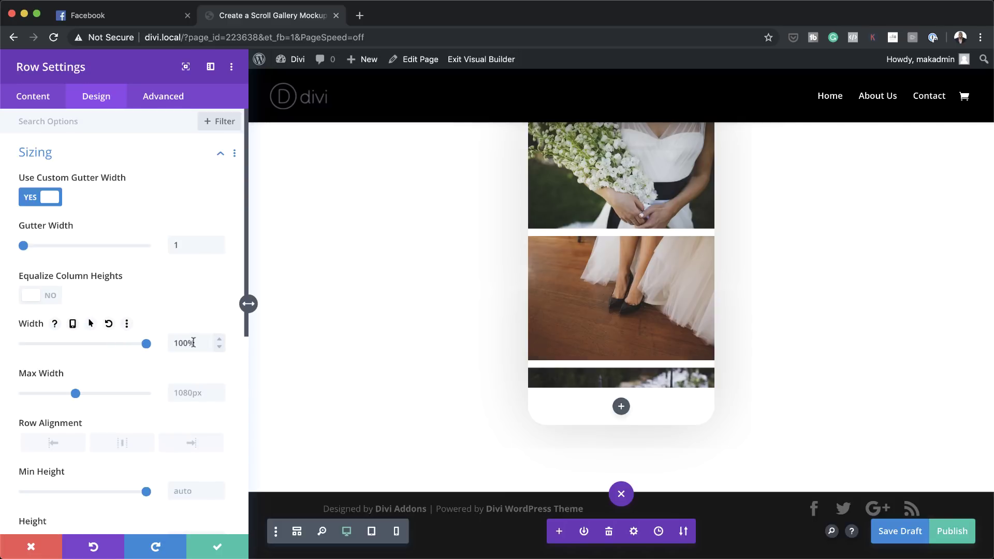
click(193, 342)
double_click(192, 343)
click(185, 392)
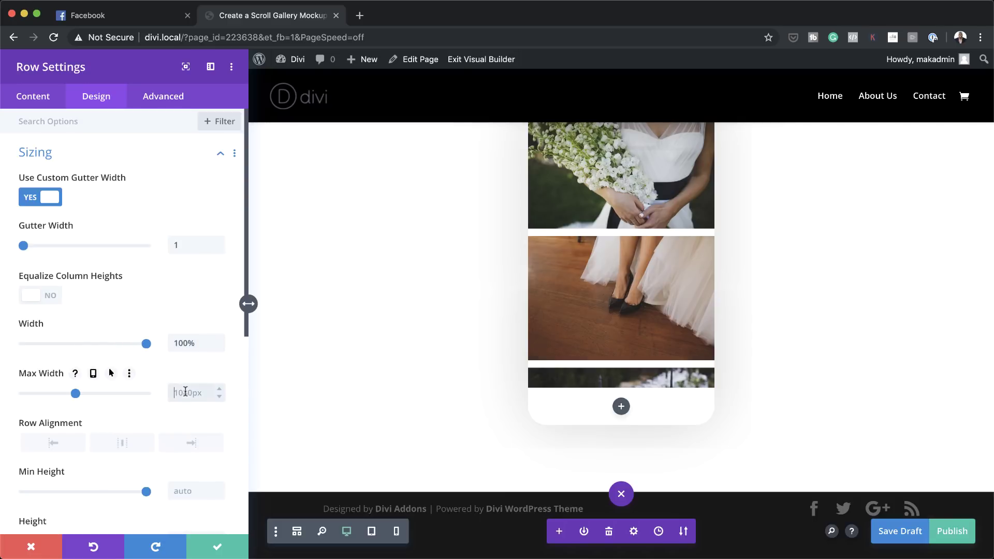
text(100%)
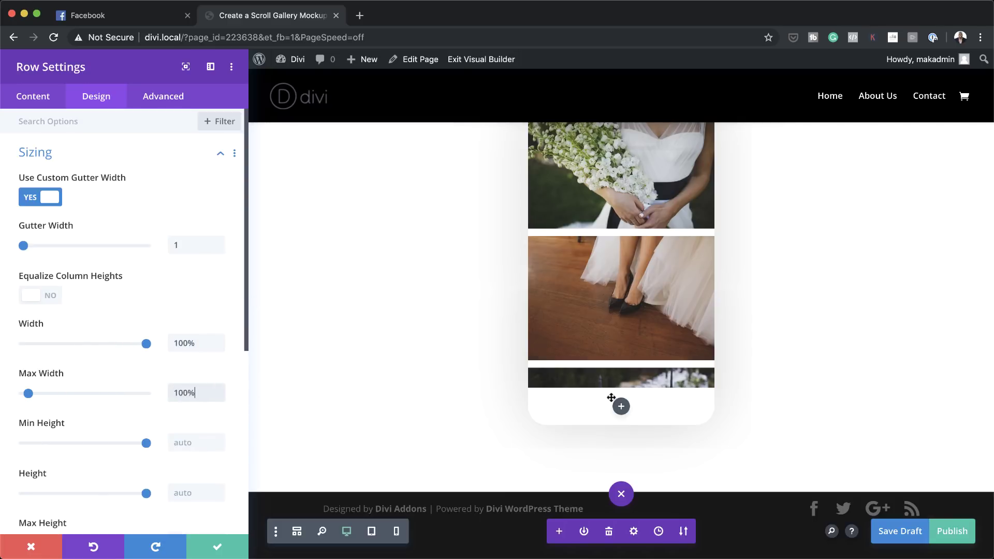
Give the row linked top and bottom padding of 2.1vw
scroll(125, 405, down, 5)
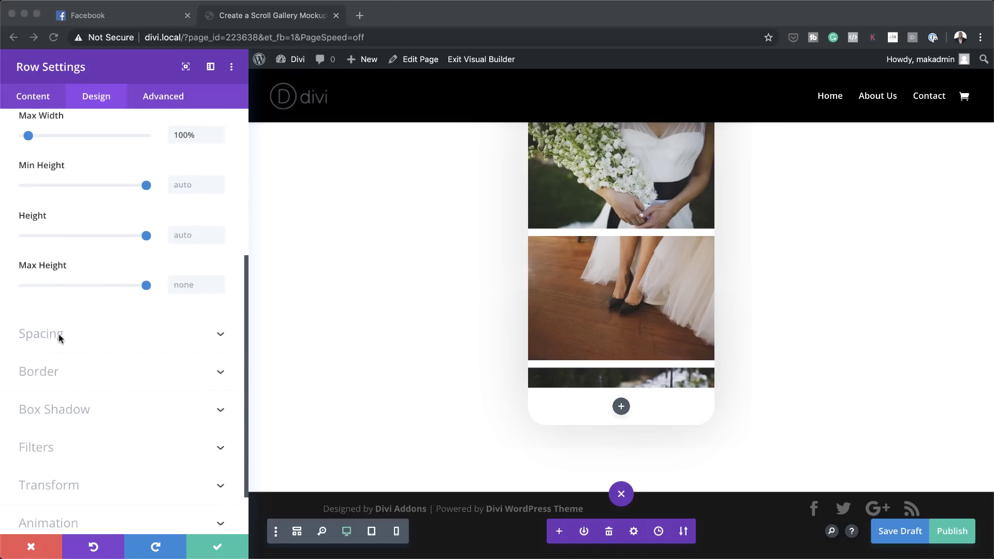
click(58, 334)
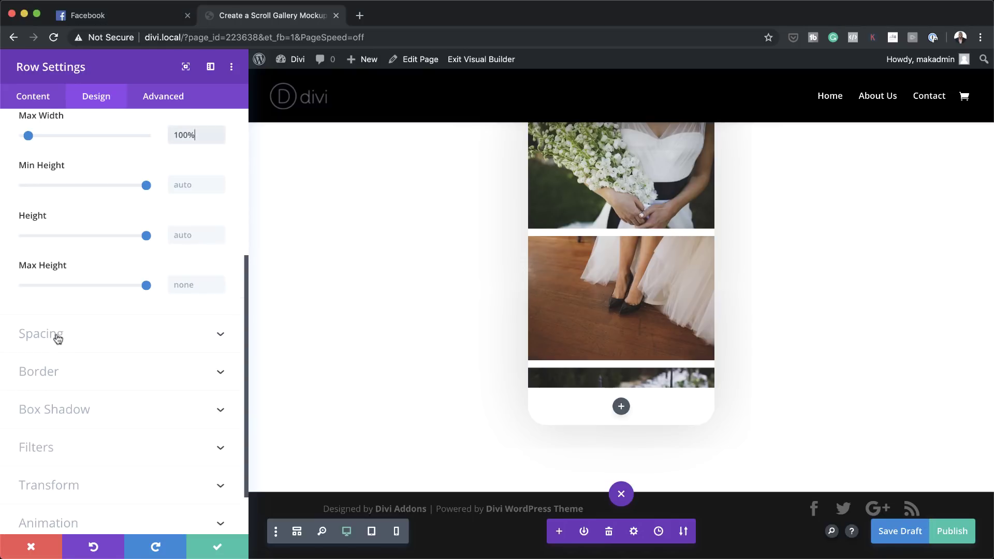
click(44, 188)
text(2.1vw)
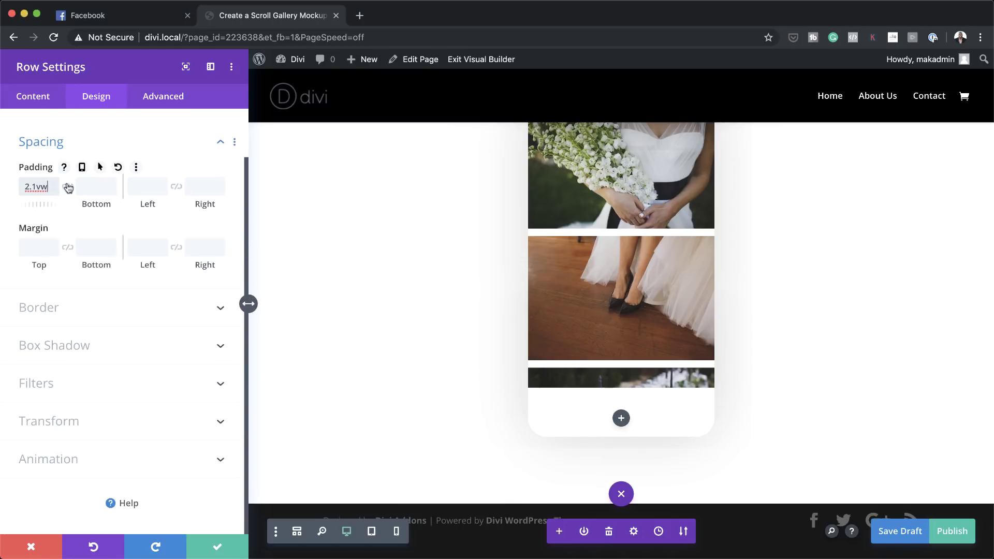
click(67, 187)
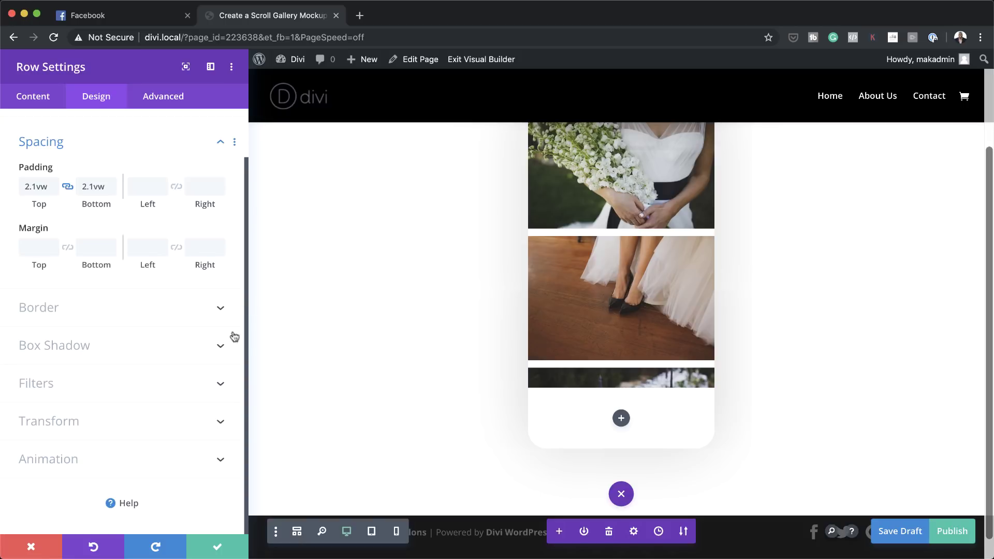
Add the first box shadow preset to the row with 80px blur strength and shadow color rgba(0,0,0,0.92)
click(75, 349)
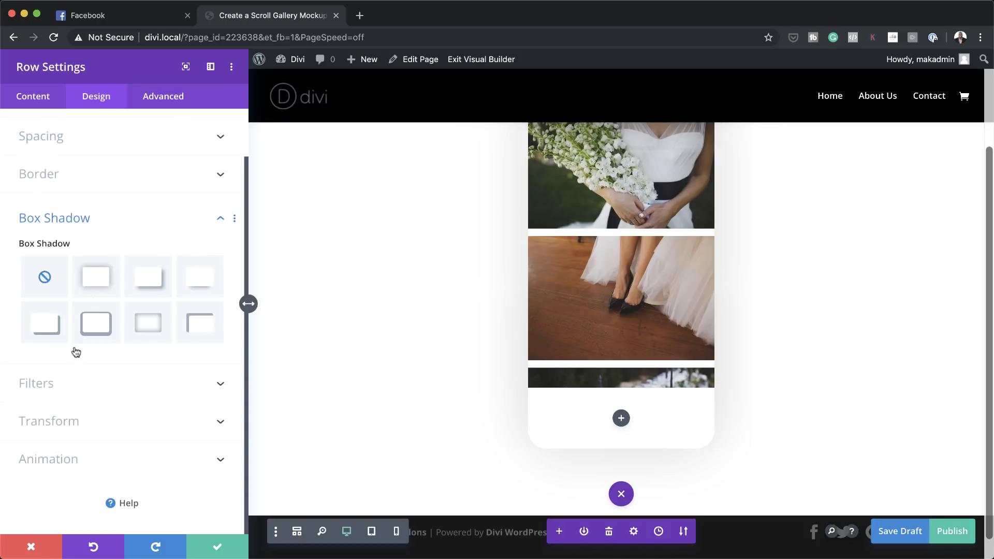
click(97, 282)
scroll(103, 501, down, 3)
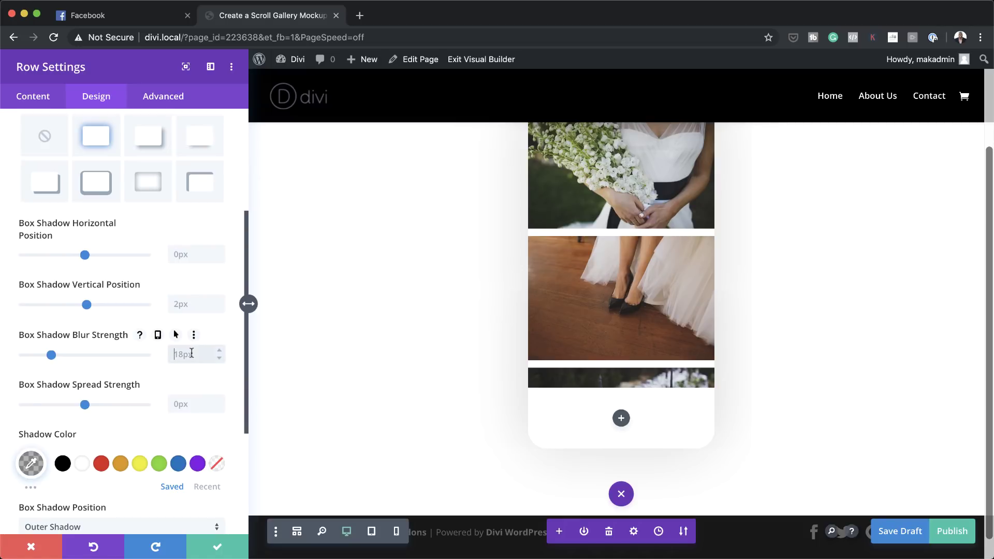
text(80)
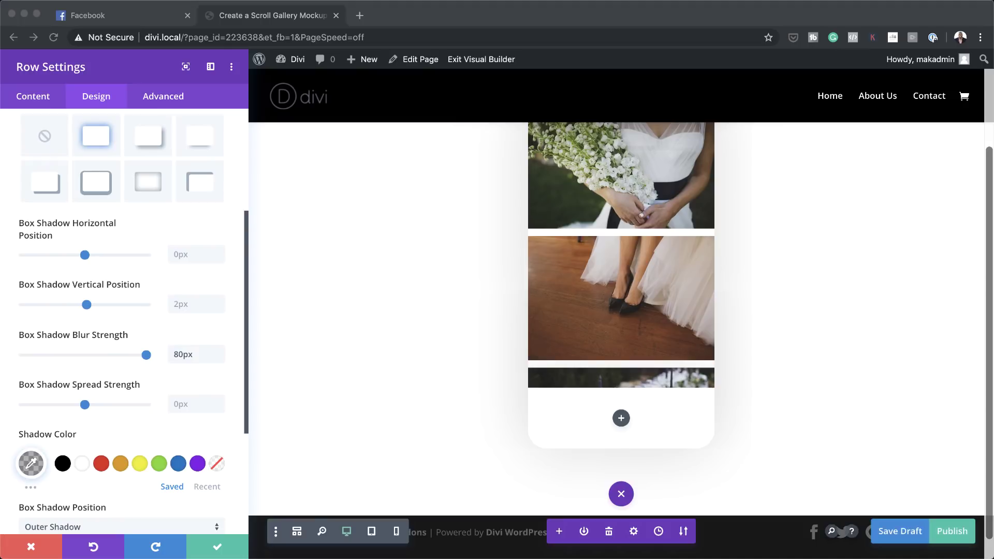
click(37, 459)
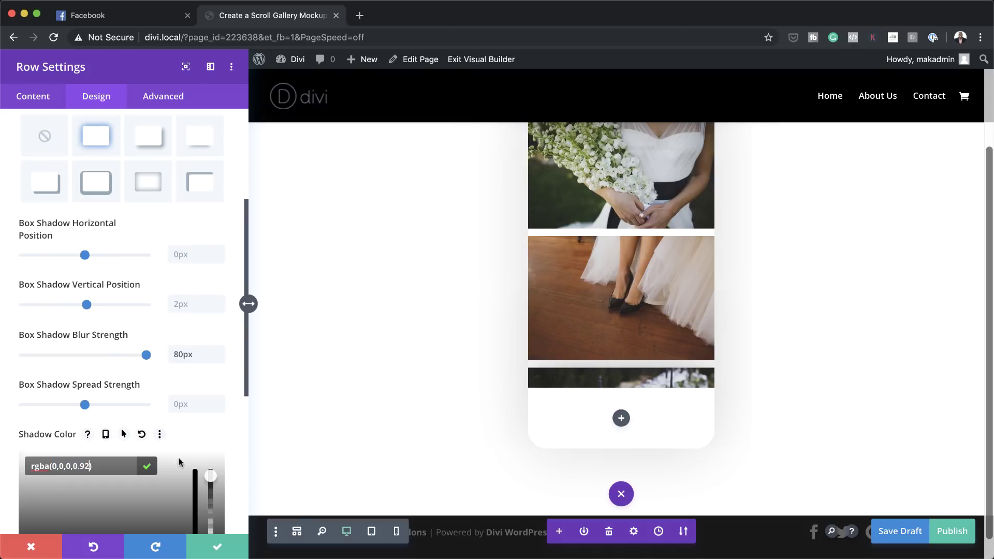
Set the row's Z index to 99 and save the row settings
click(170, 100)
click(84, 234)
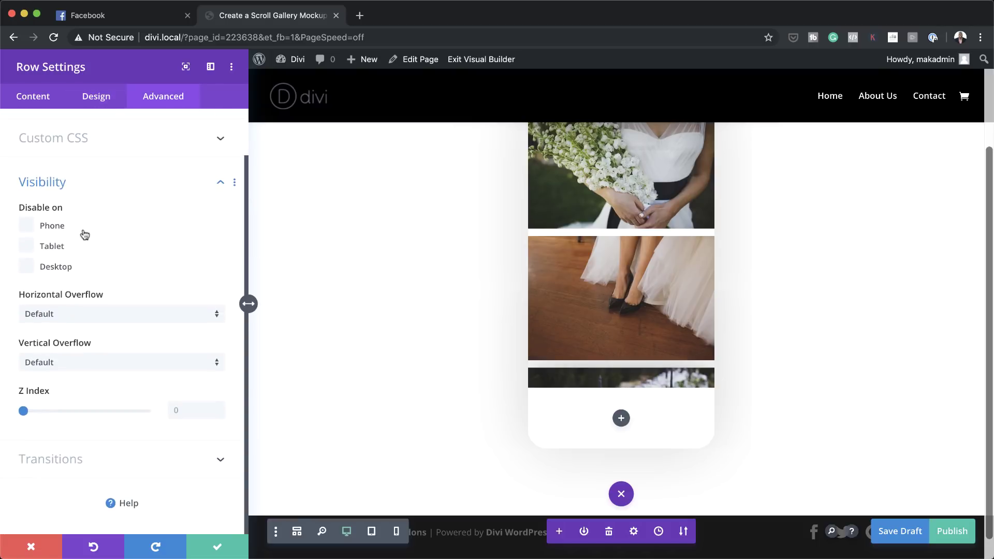
click(198, 411)
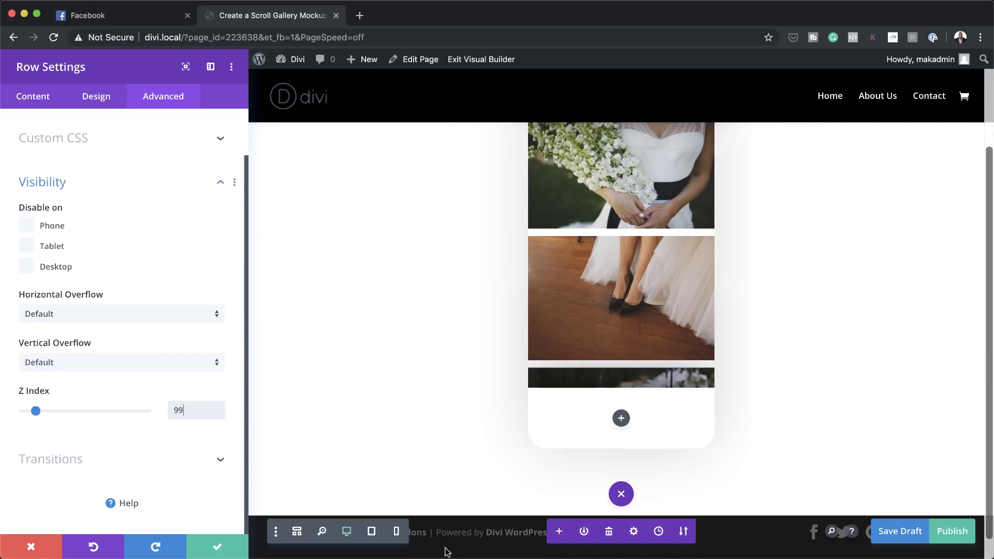
scroll(691, 371, down, 3)
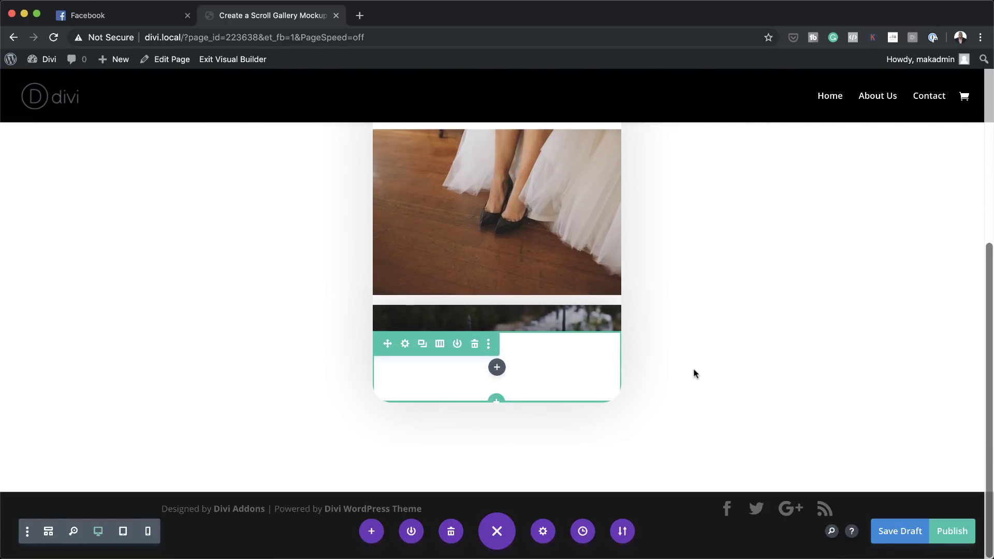
Insert a Button module in the empty row below the gallery and set its text to "View All"
click(497, 367)
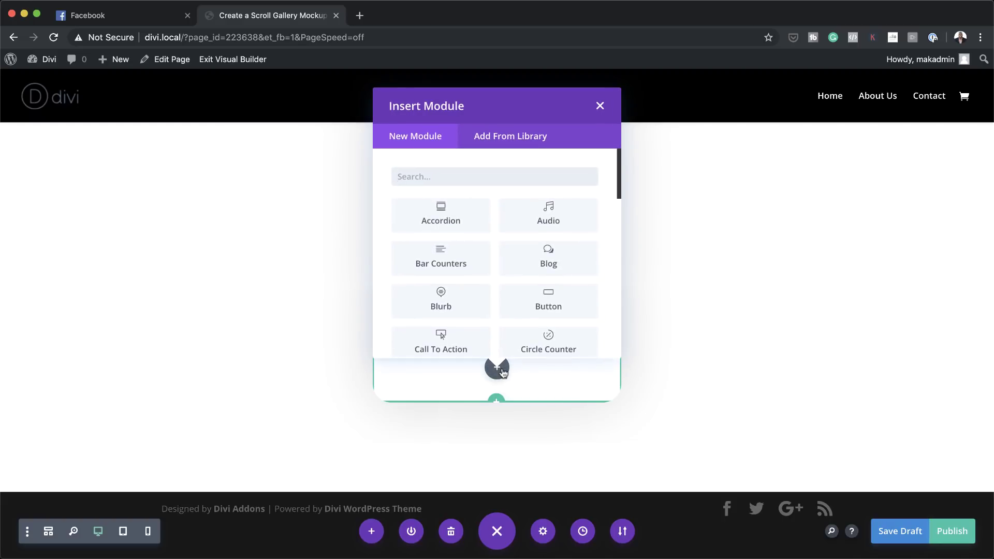
click(563, 312)
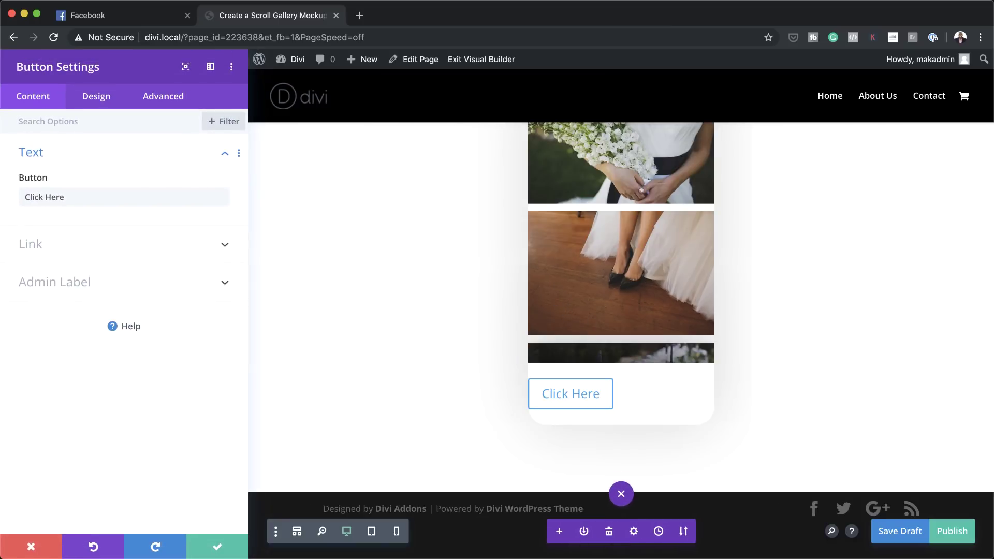
triple_click(163, 195)
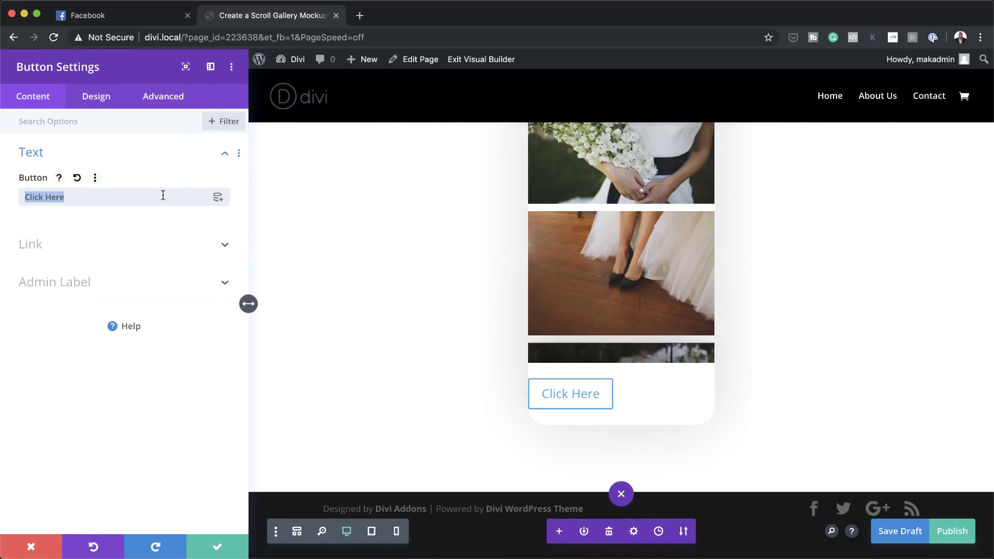
text(View All)
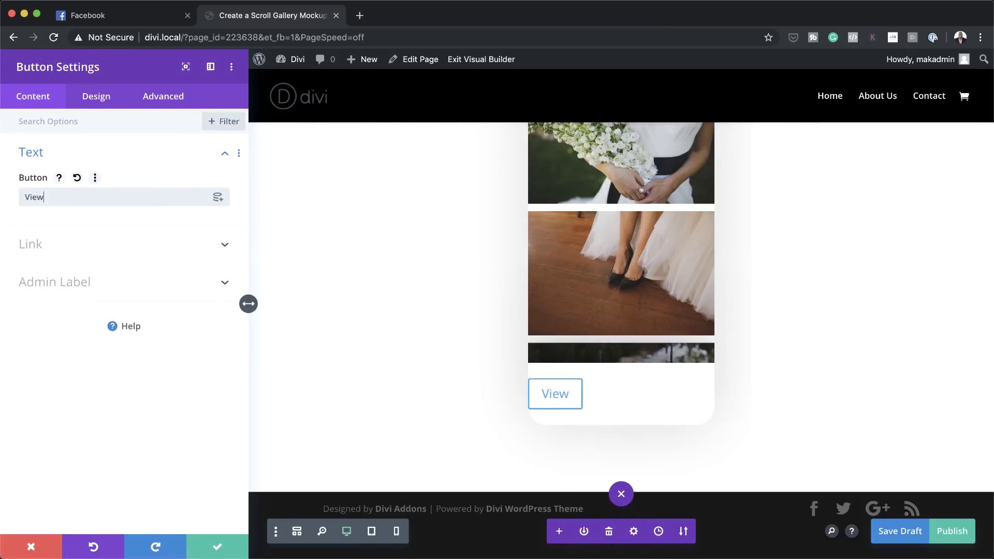
Center the alignment of the View All button
click(110, 102)
click(66, 156)
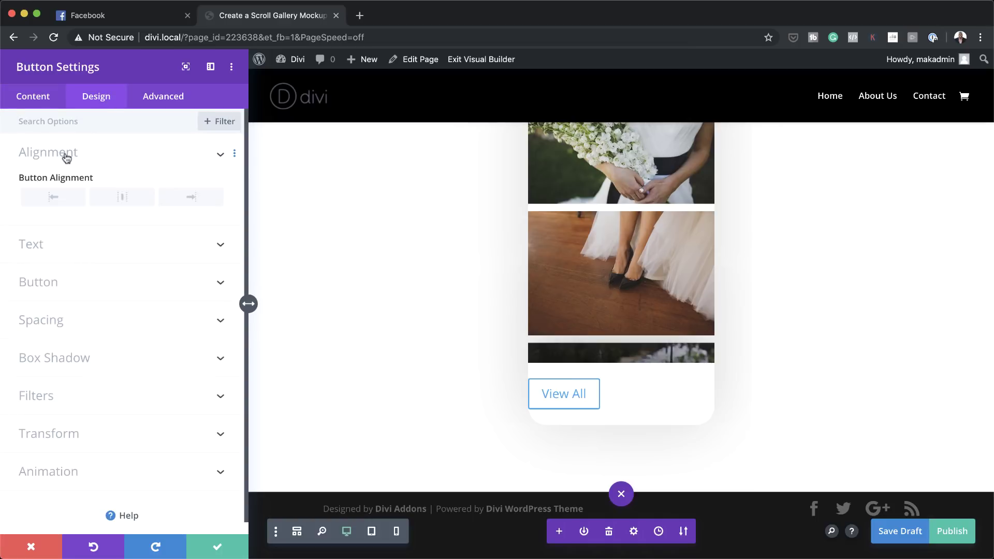
click(130, 199)
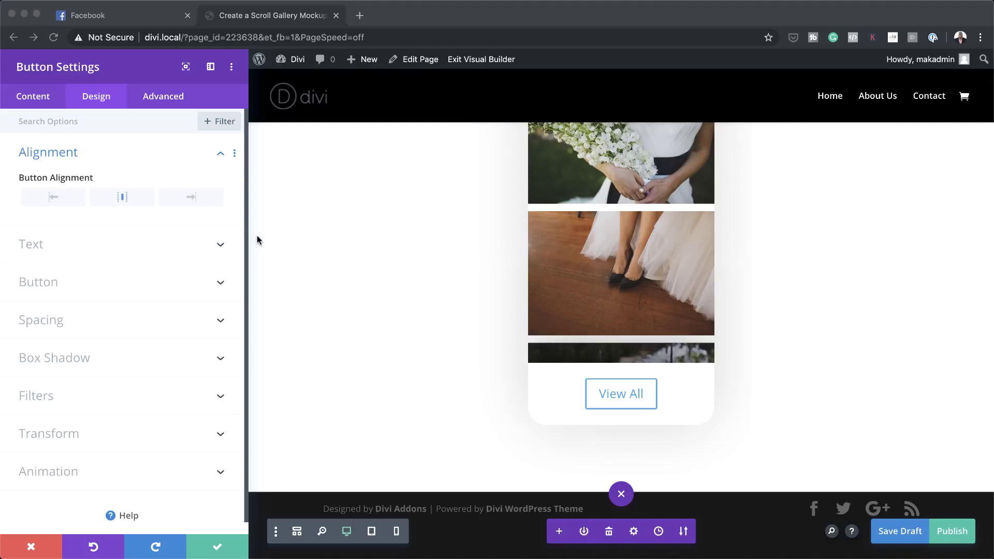
Enable custom styles for the button and set its text size to 1vw
click(133, 281)
click(133, 281)
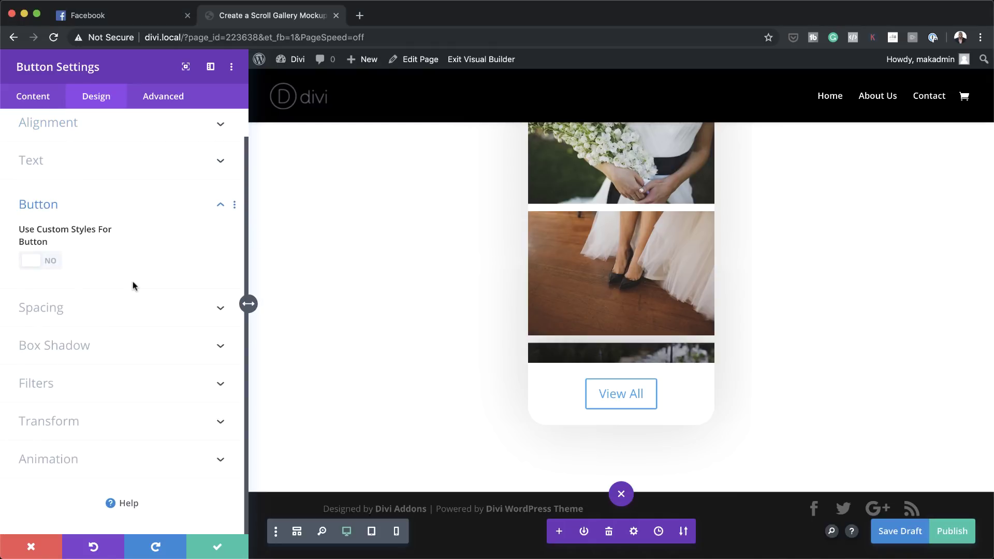
click(50, 263)
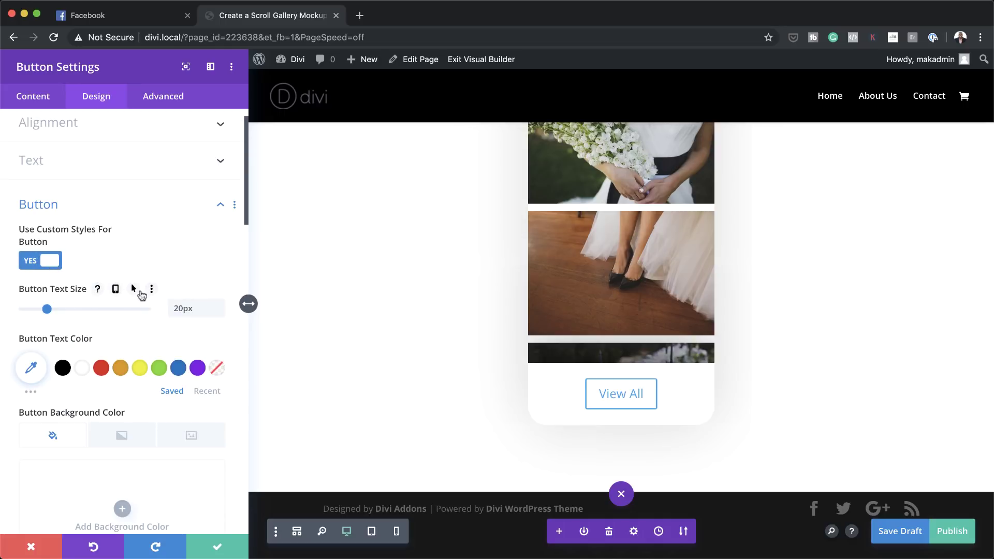
double_click(200, 310)
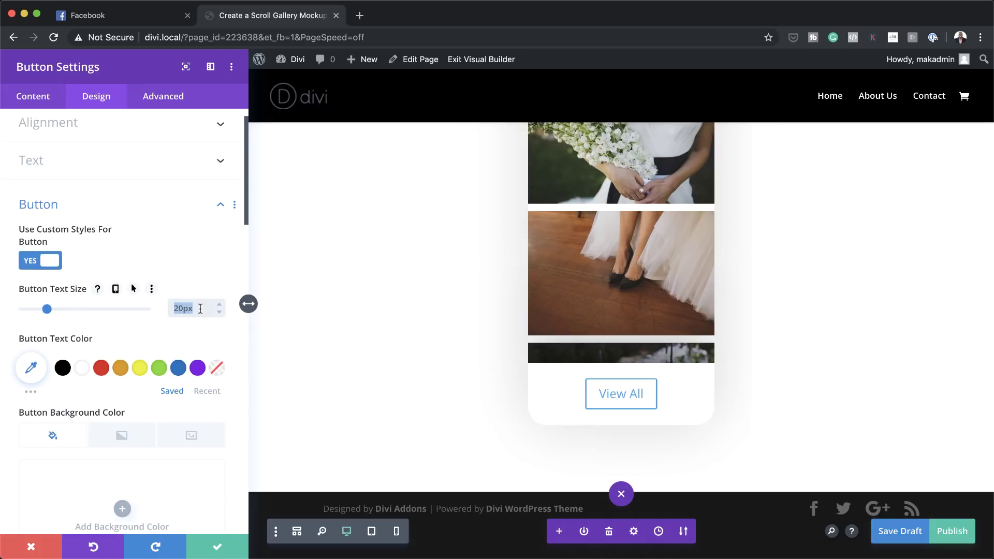
text(1vw)
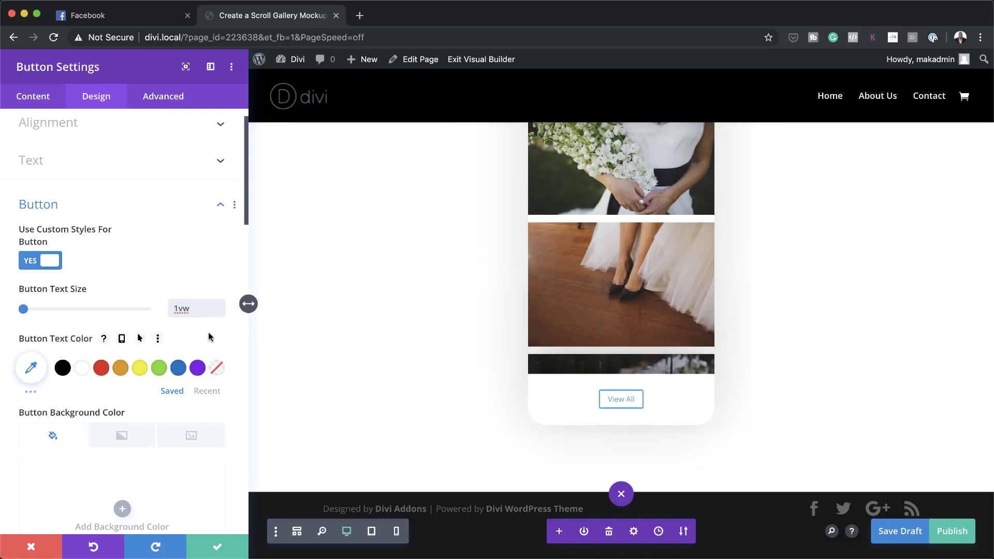
Color the button's text white (#ffffff) and its background black
click(83, 369)
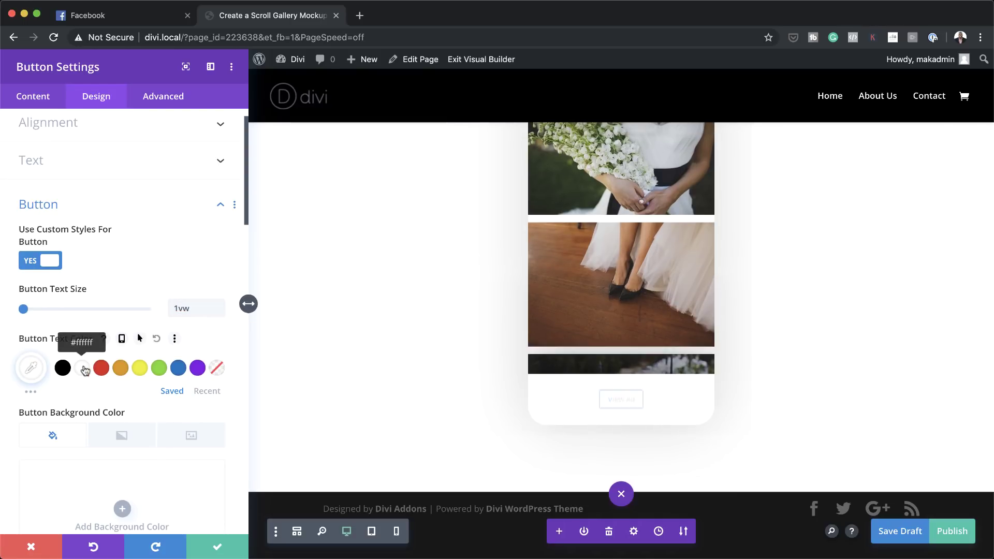
scroll(133, 443, down, 3)
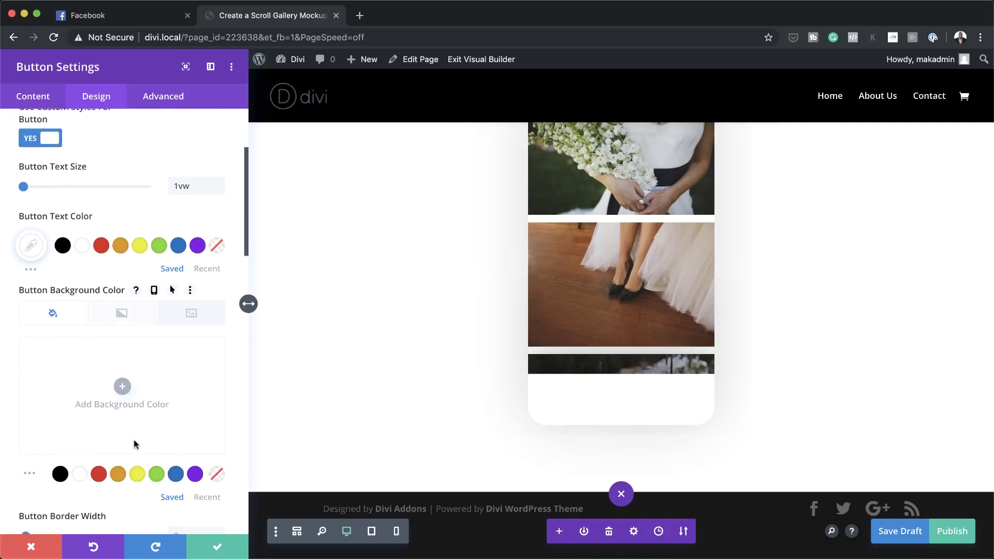
click(59, 472)
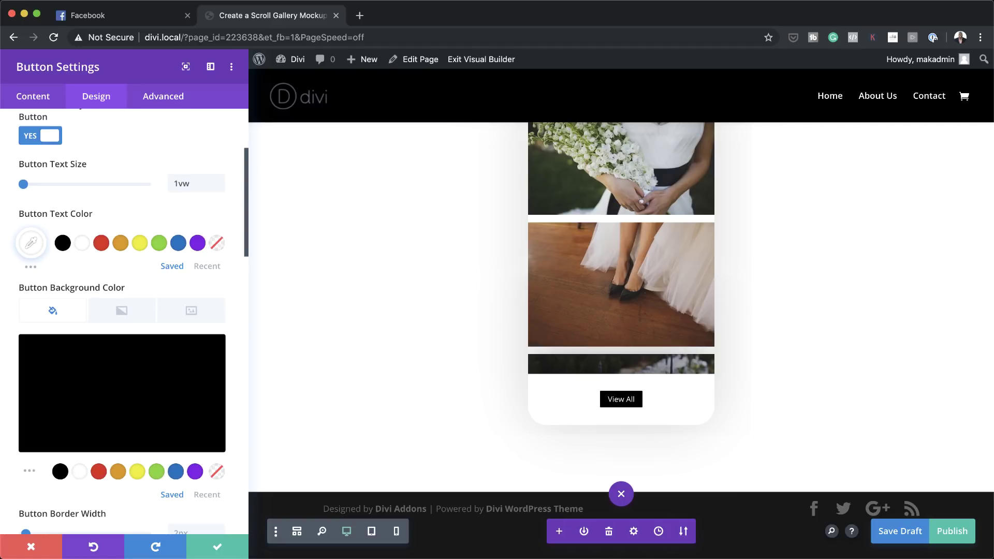
scroll(227, 405, down, 5)
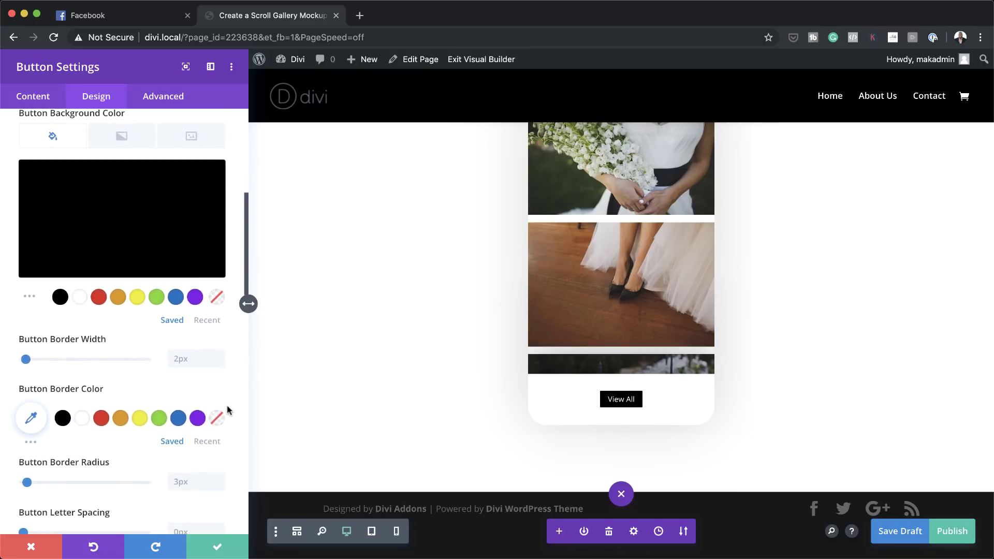
Set the View All button's border width to 1px and its font to Abril Fatface
scroll(217, 404, down, 6)
click(141, 369)
click(104, 171)
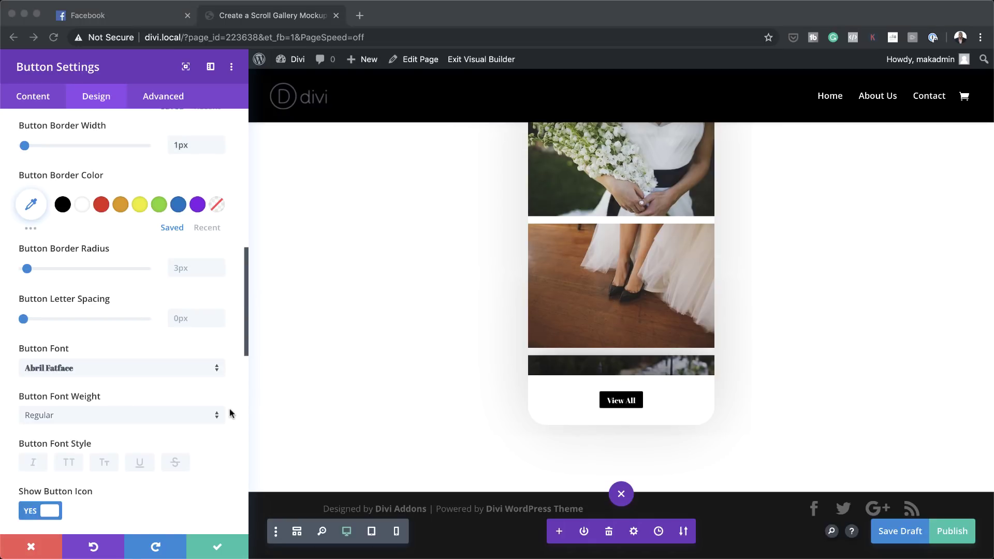
Give the button linked padding of 0.5vw top and bottom and 3vw left and right, and save its settings
scroll(112, 438, down, 15)
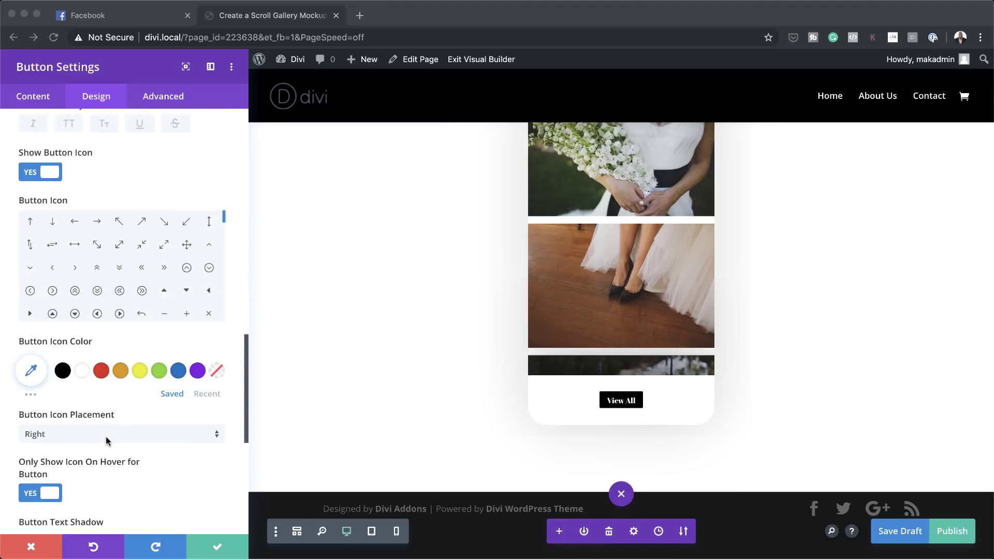
click(62, 310)
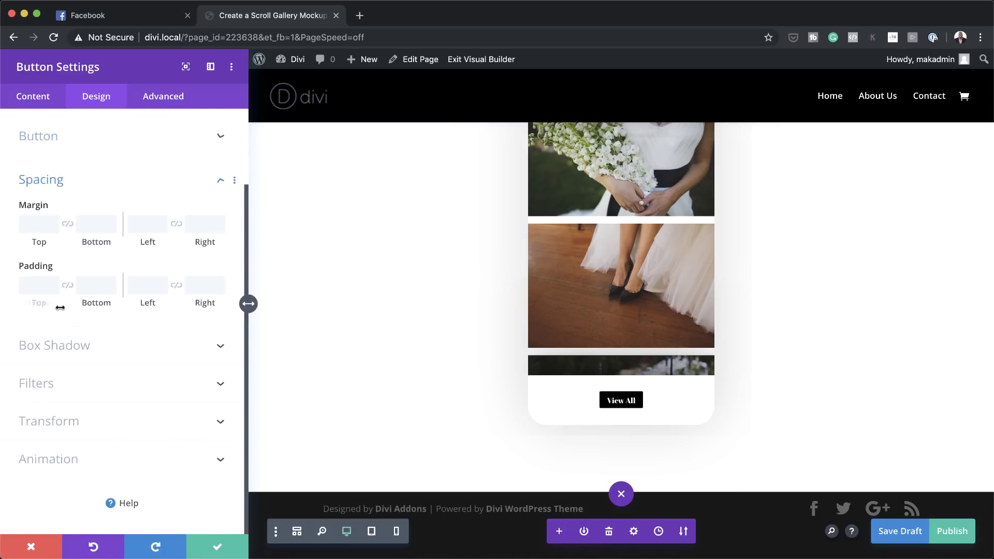
click(40, 286)
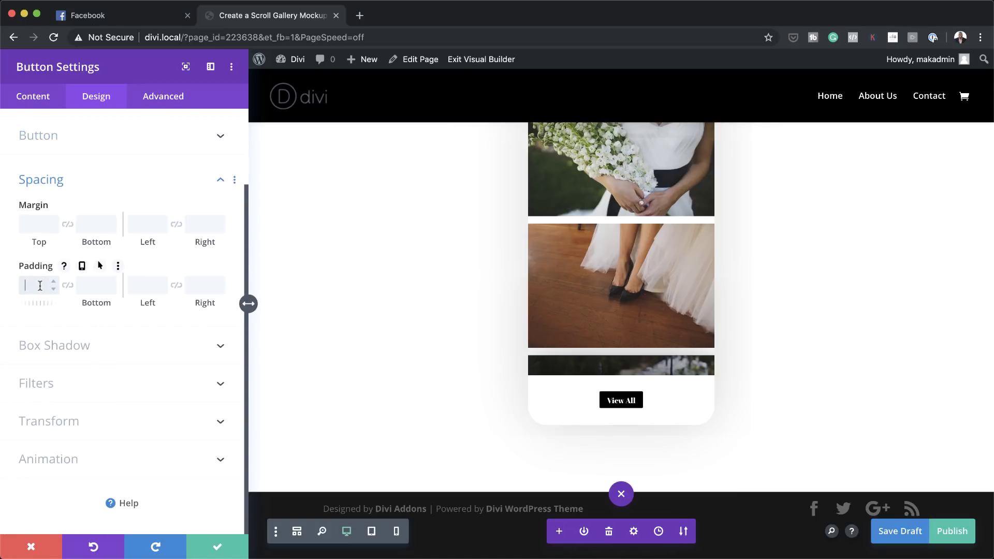
text(0.5vw)
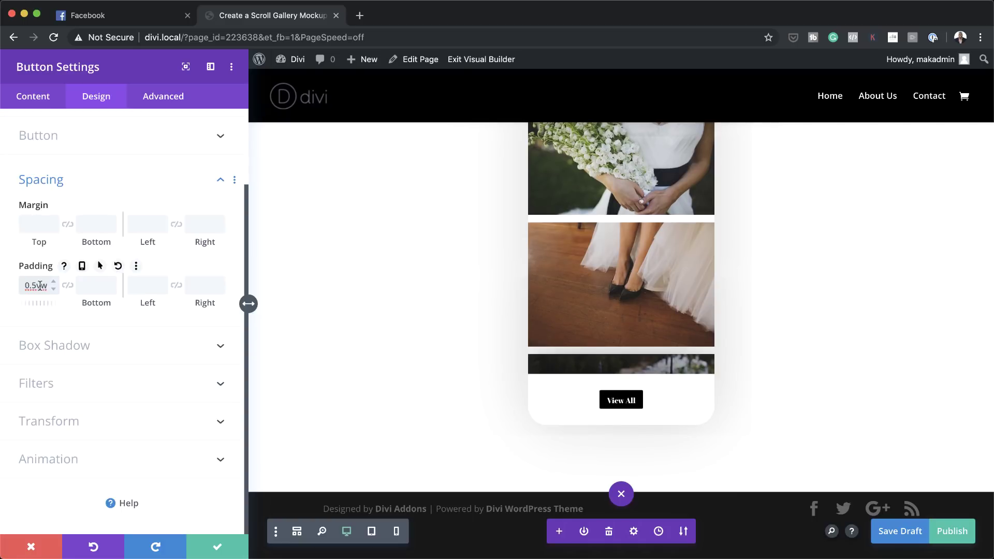
click(68, 285)
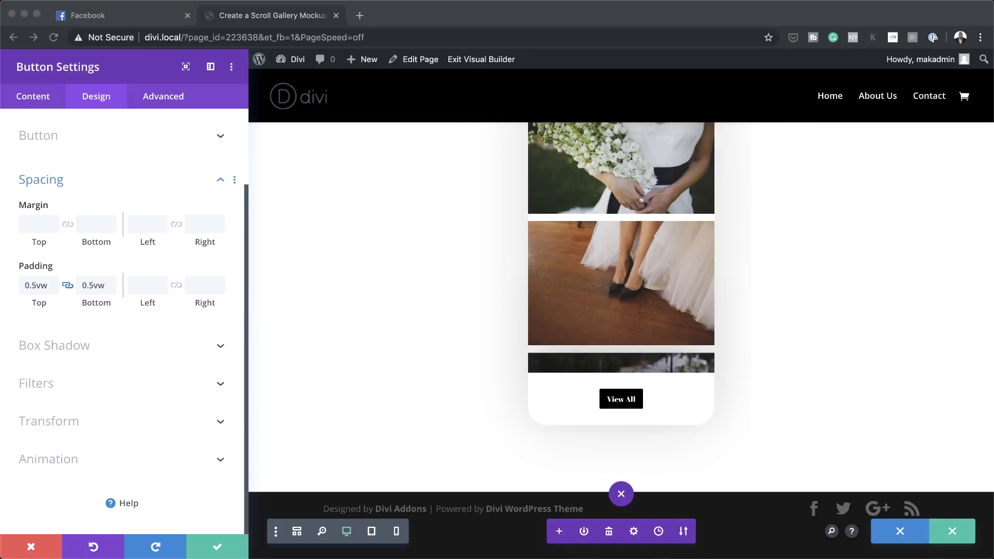
click(140, 284)
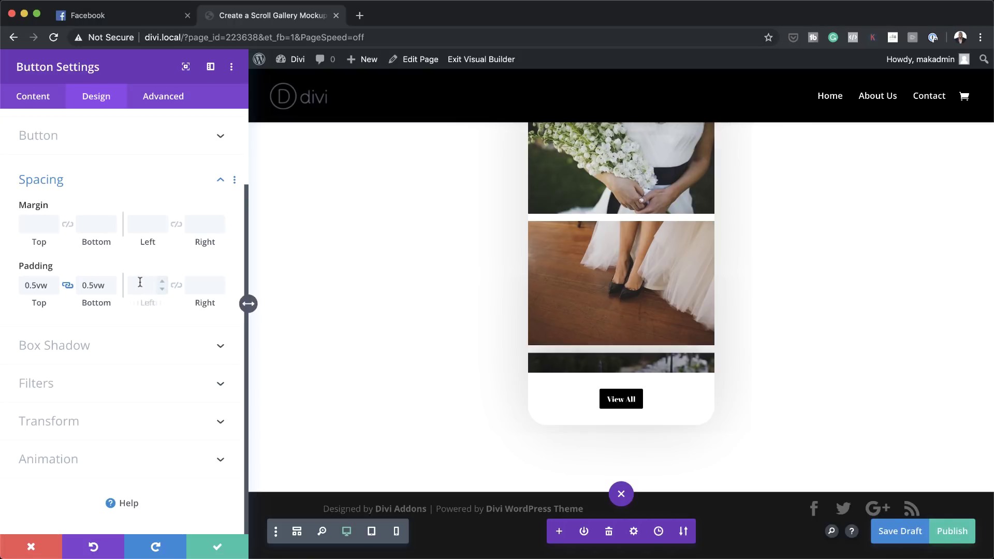
click(174, 287)
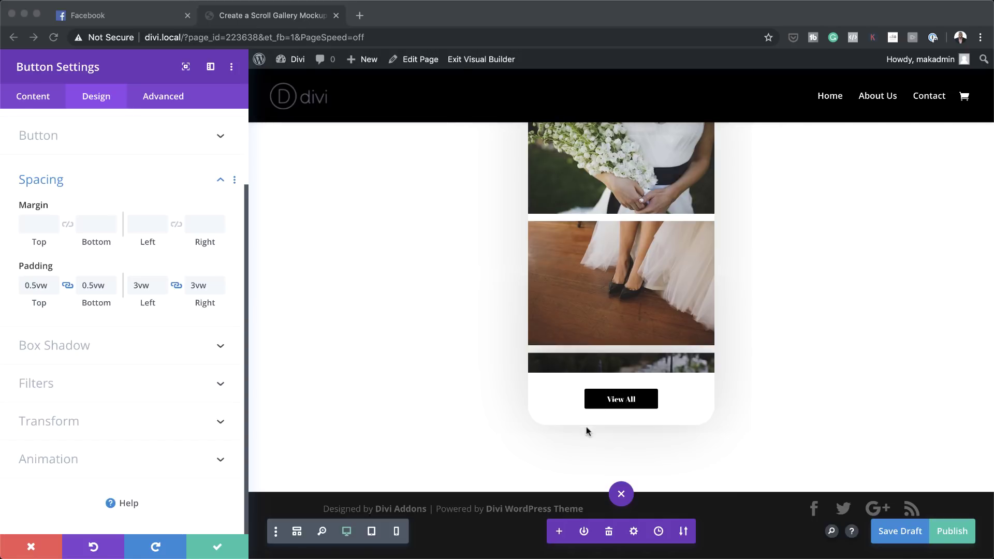
click(218, 547)
click(217, 547)
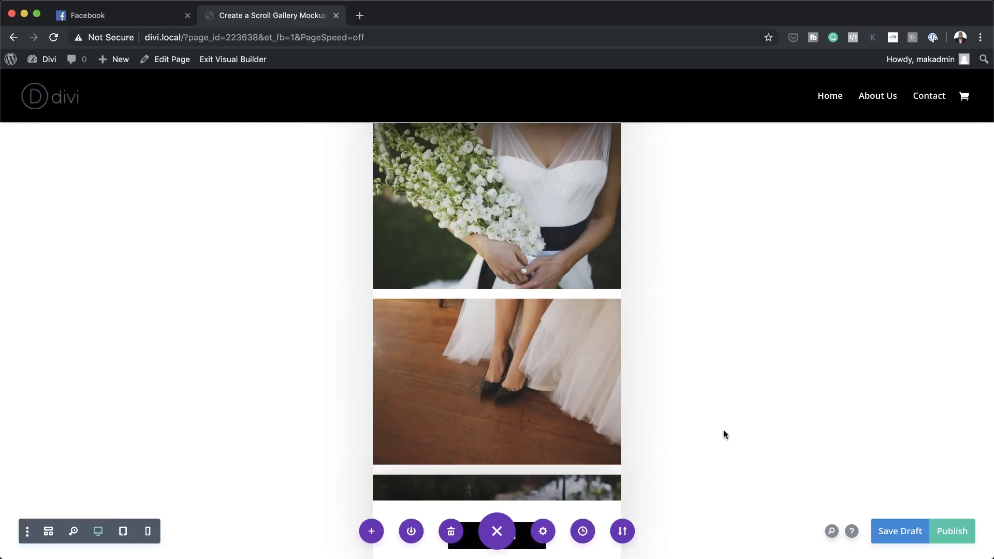
Publish the gallery page and exit the Visual Builder to the live page
scroll(723, 431, down, 5)
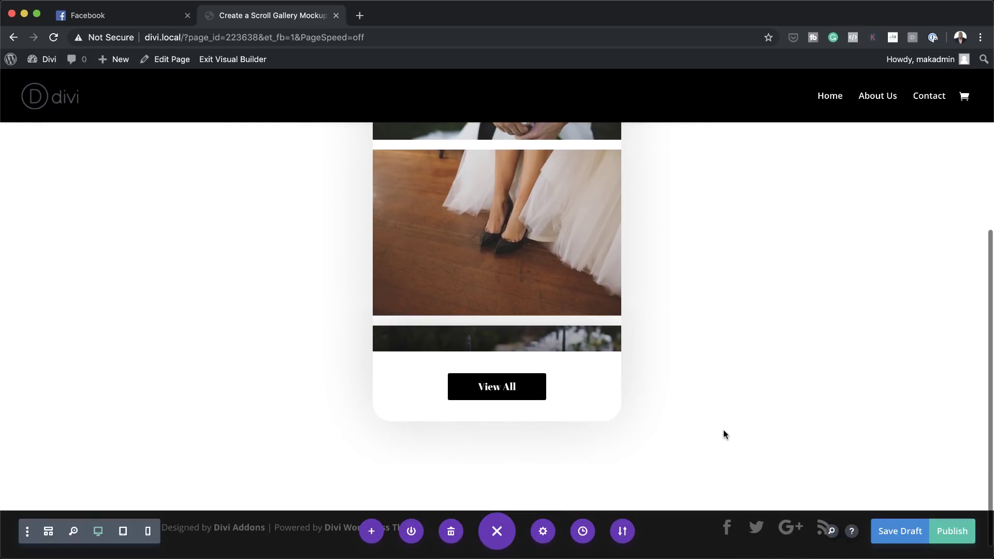
scroll(723, 431, up, 3)
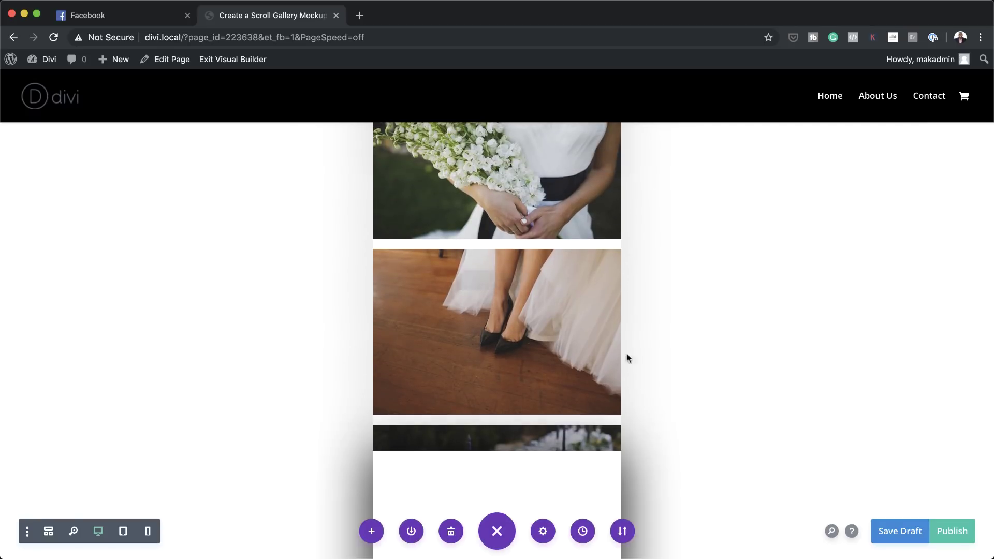
click(957, 532)
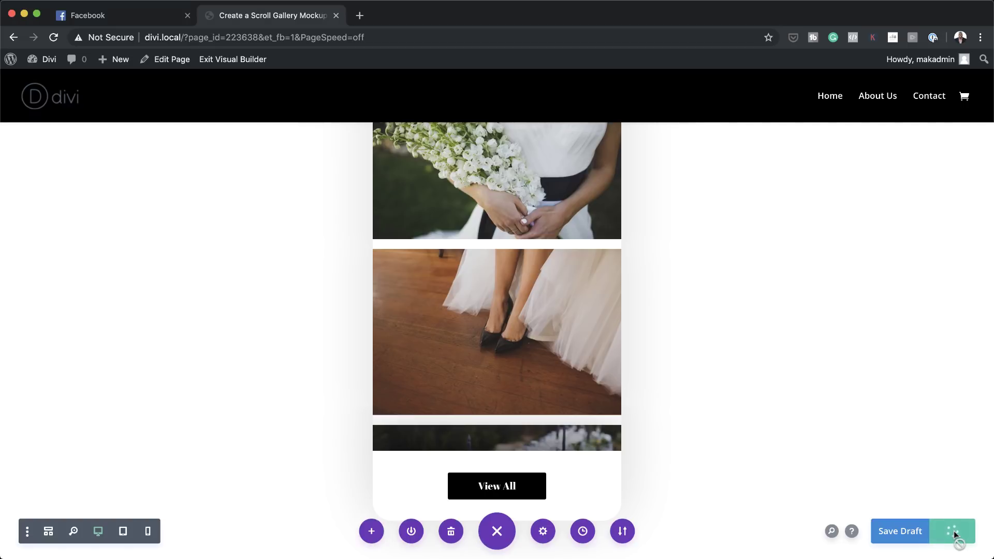
click(256, 61)
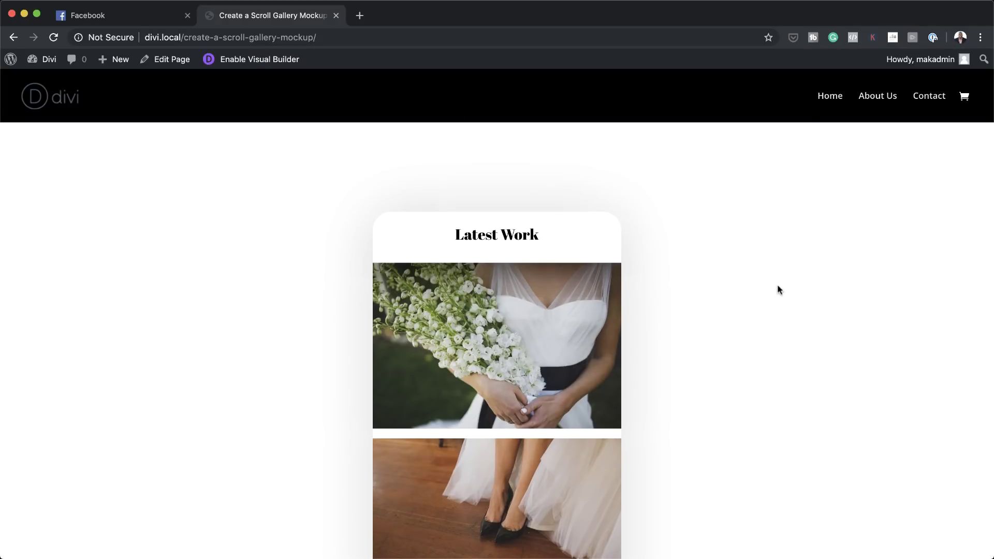
Examine the scrolling of the wedding images within the Latest Work gallery on the live page, at normal and reduced browser zoom
scroll(777, 289, down, 5)
scroll(727, 290, up, 3)
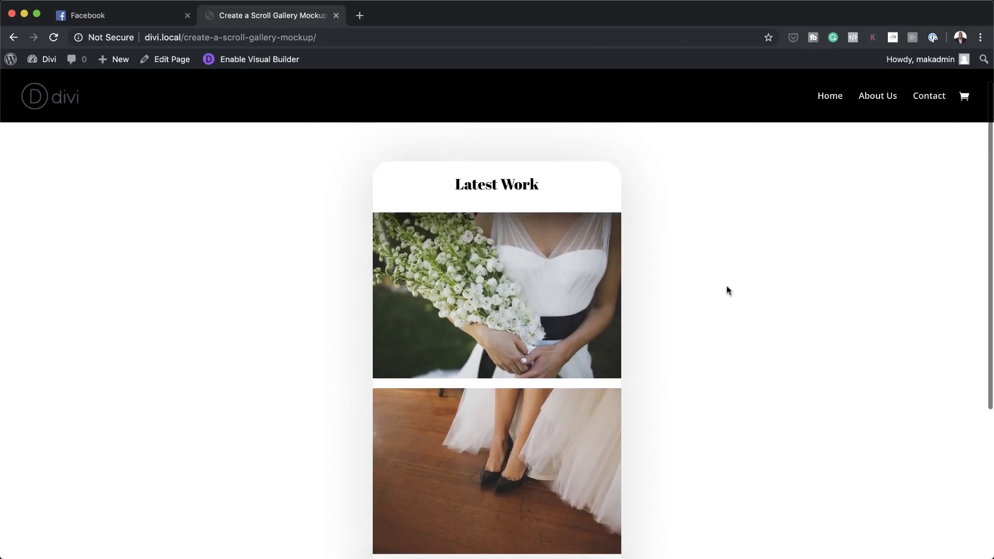
scroll(557, 291, down, 10)
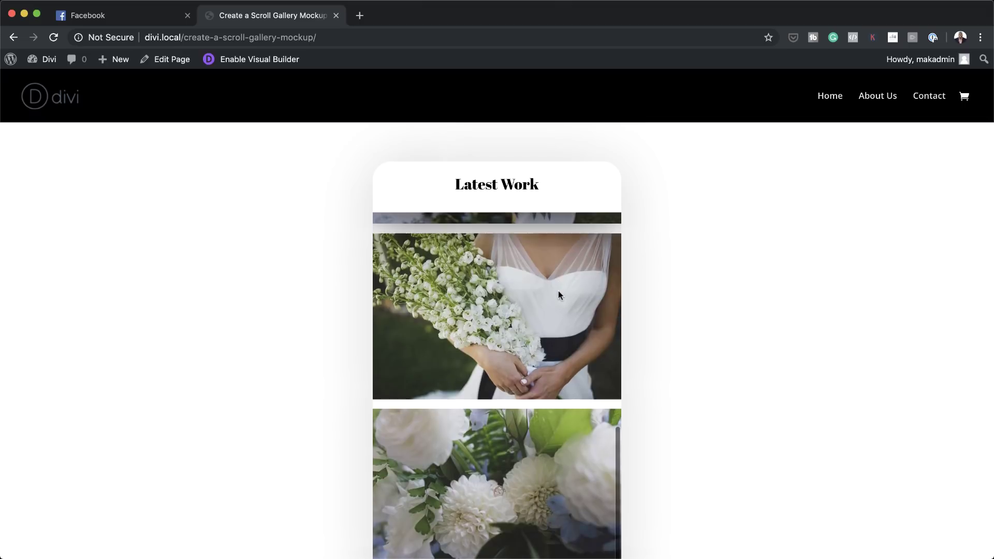
scroll(776, 309, down, 2)
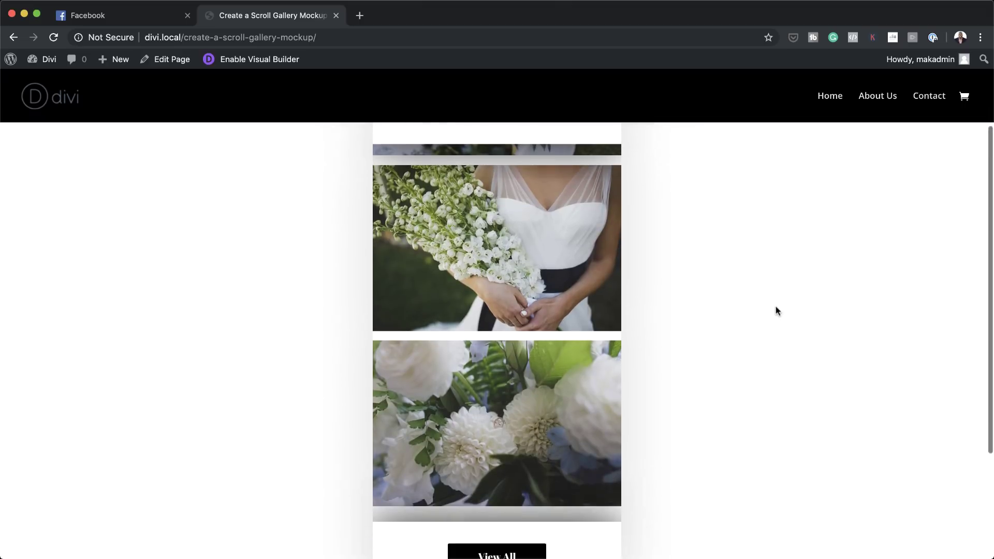
scroll(776, 307, up, 1)
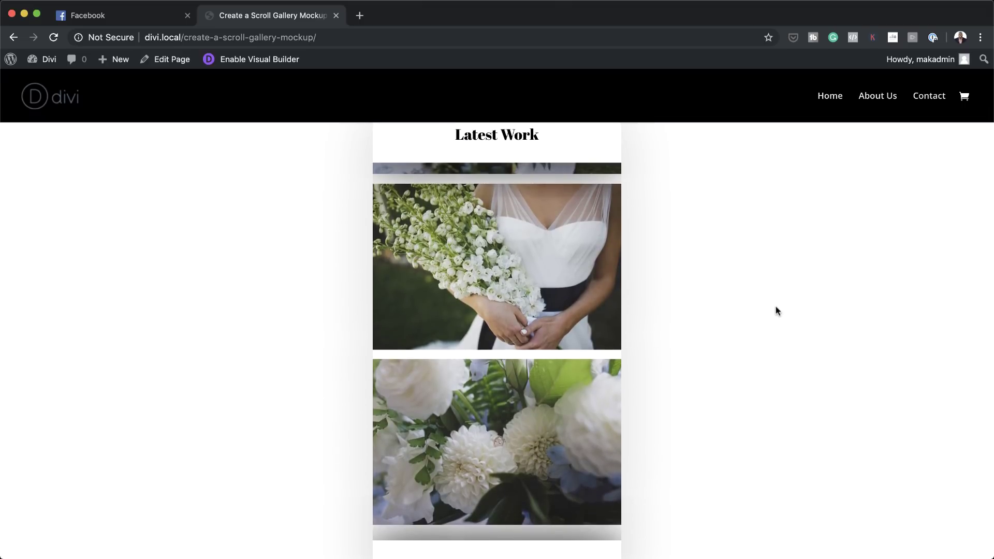
key(super+minus)
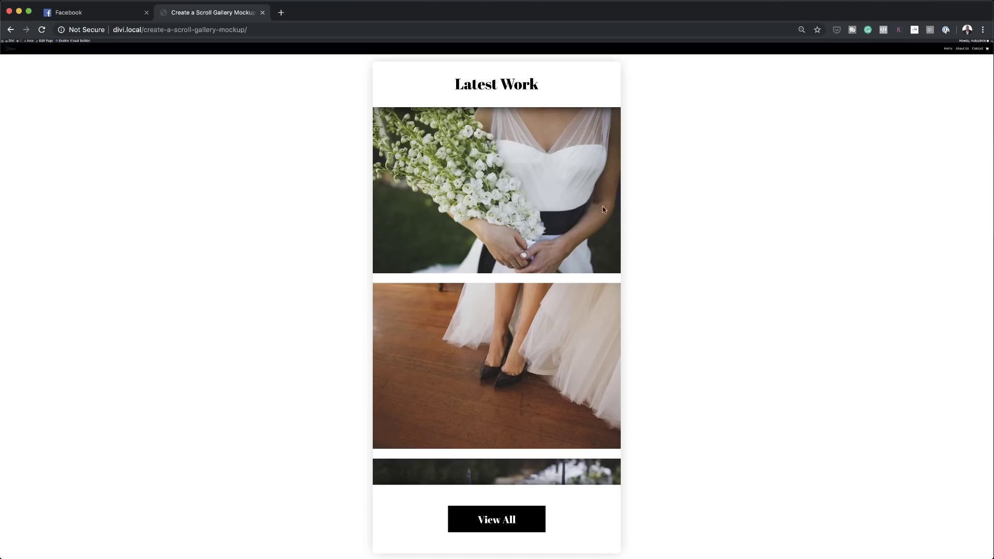
scroll(543, 241, down, 5)
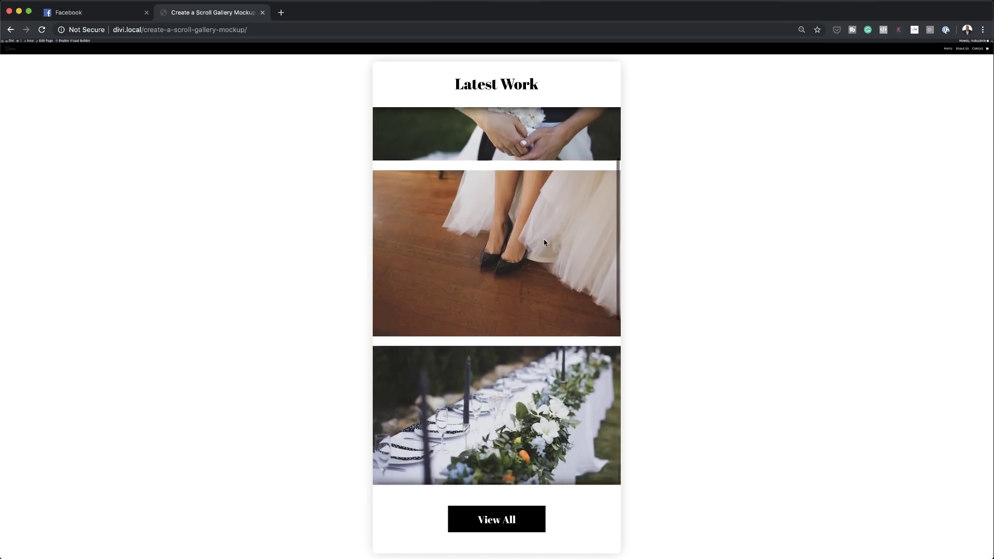
scroll(543, 241, down, 10)
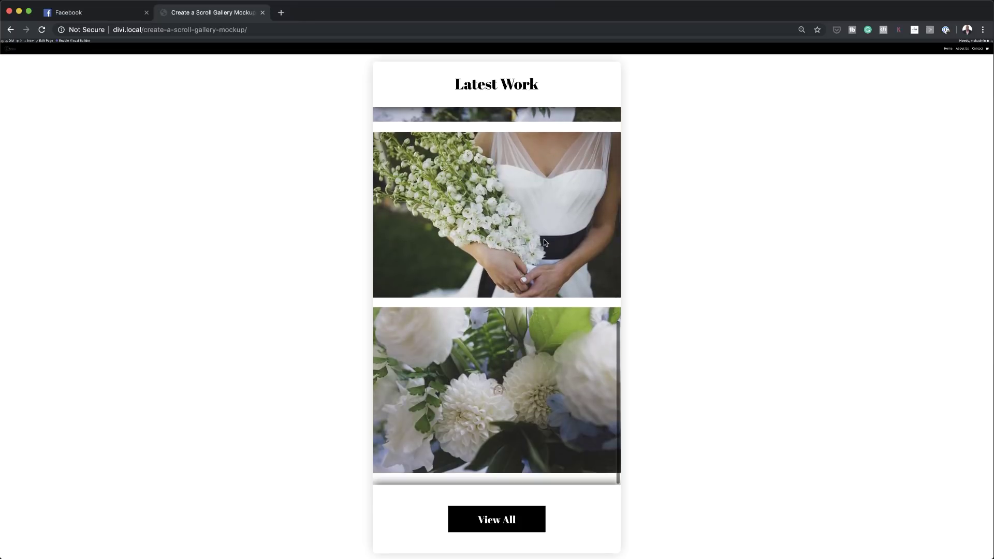
scroll(543, 241, up, 5)
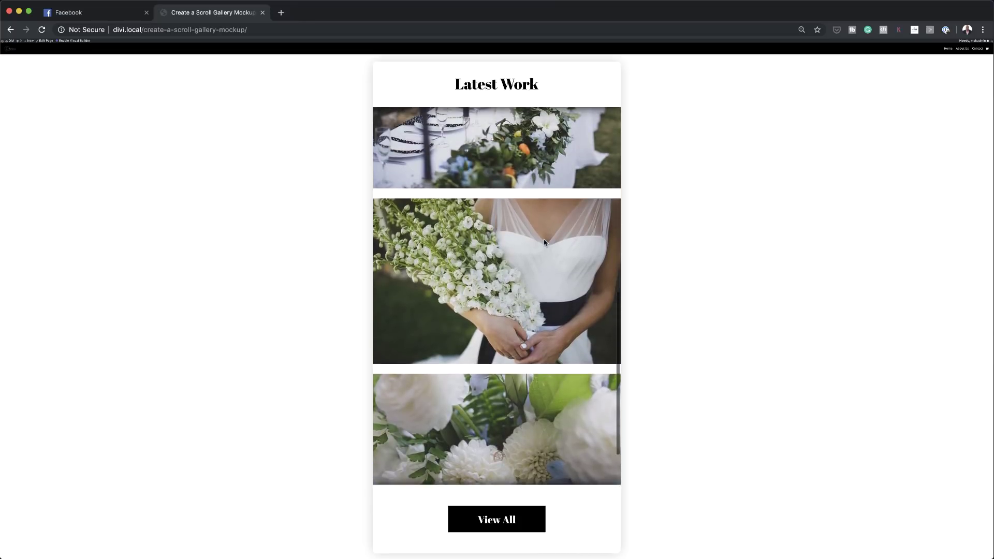